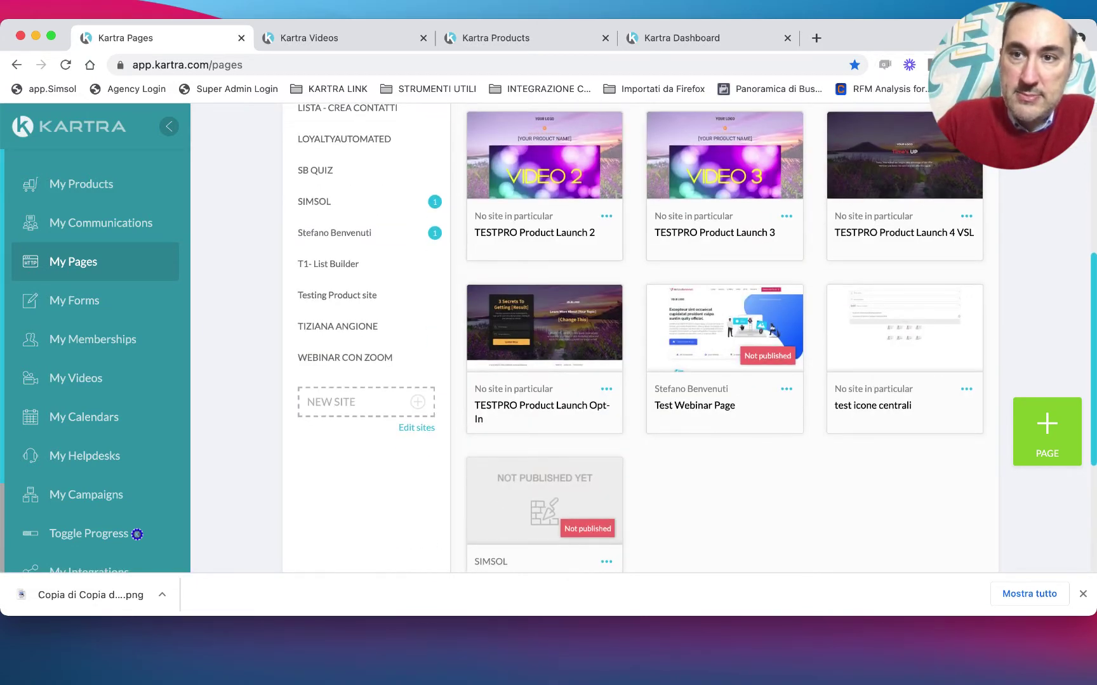
Step: Open the "test icone centrali" page in the page editor
{"action": "left_click", "coordinate": [966, 388]}
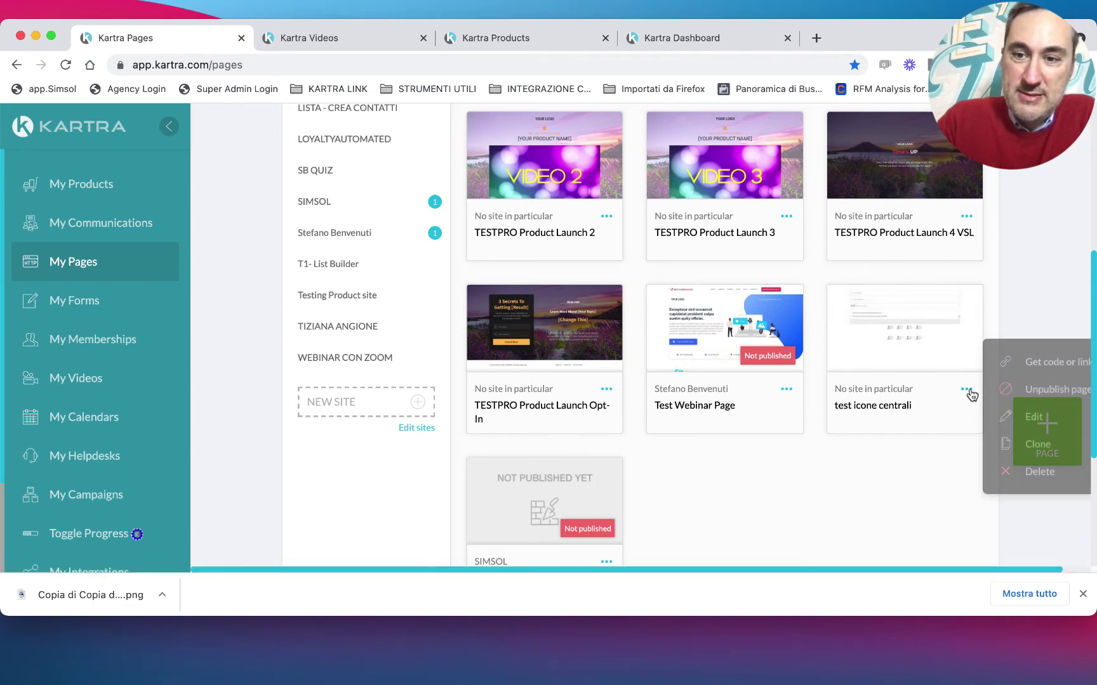
{"action": "left_click", "coordinate": [1016, 419]}
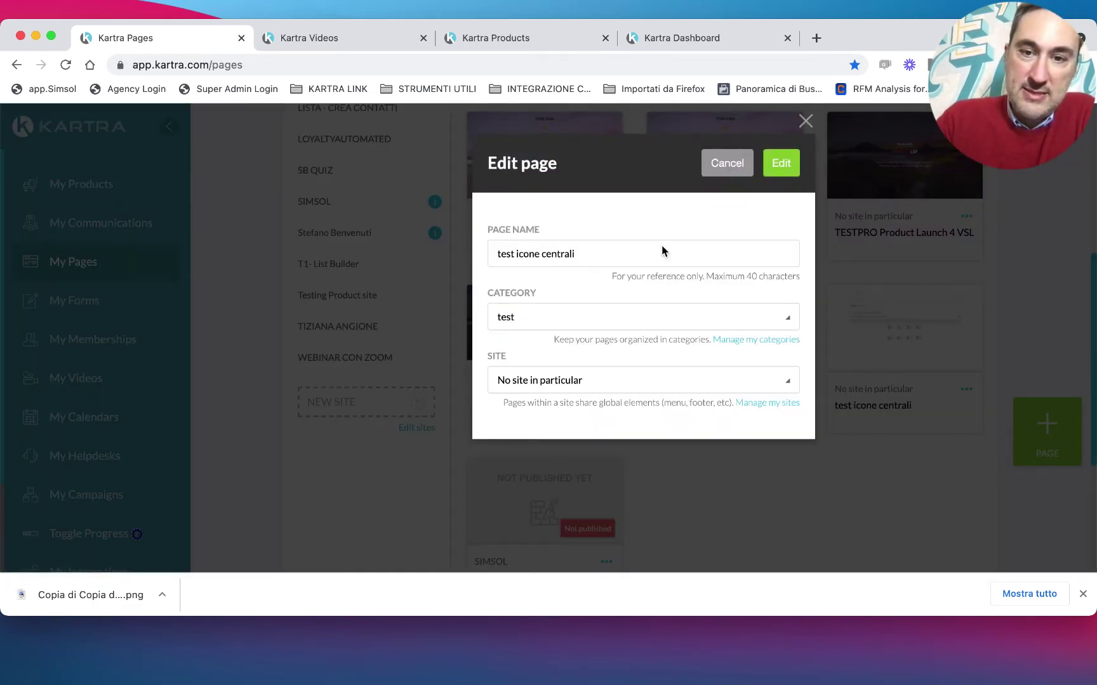
{"action": "left_click", "coordinate": [767, 157]}
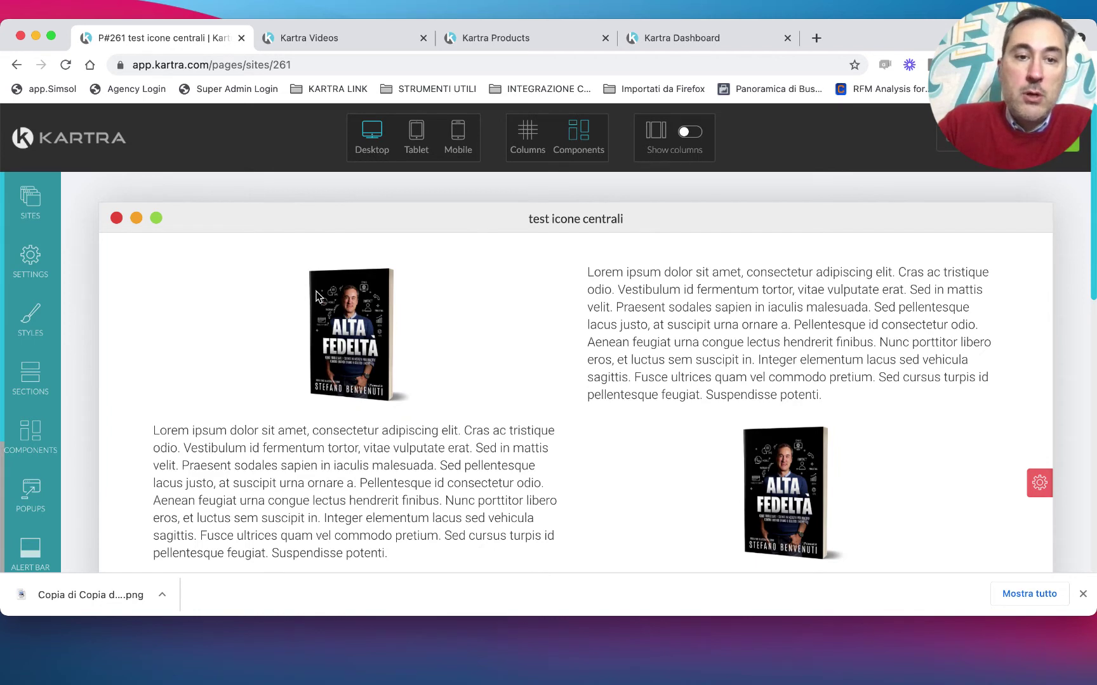
Step: Compare the order of the book images and text blocks between the desktop and mobile views of the page
{"action": "mouse_move", "coordinate": [385, 393]}
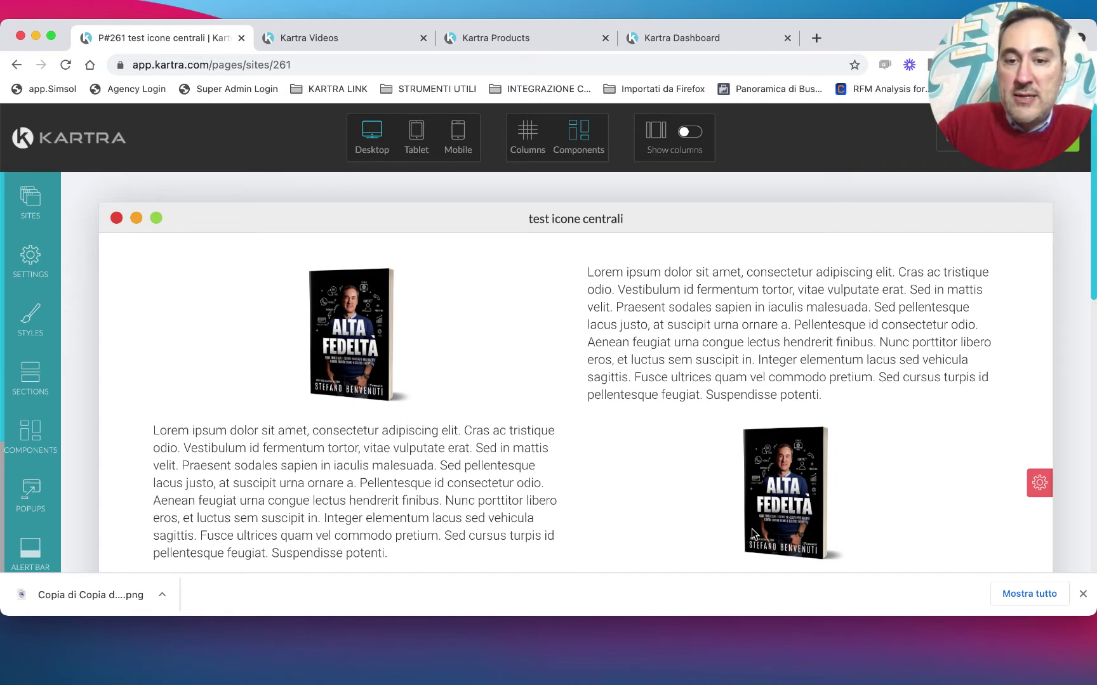
{"action": "scroll", "coordinate": [770, 531], "scroll_direction": "down", "scroll_amount": 4}
{"action": "scroll", "coordinate": [771, 530], "scroll_direction": "up", "scroll_amount": 4}
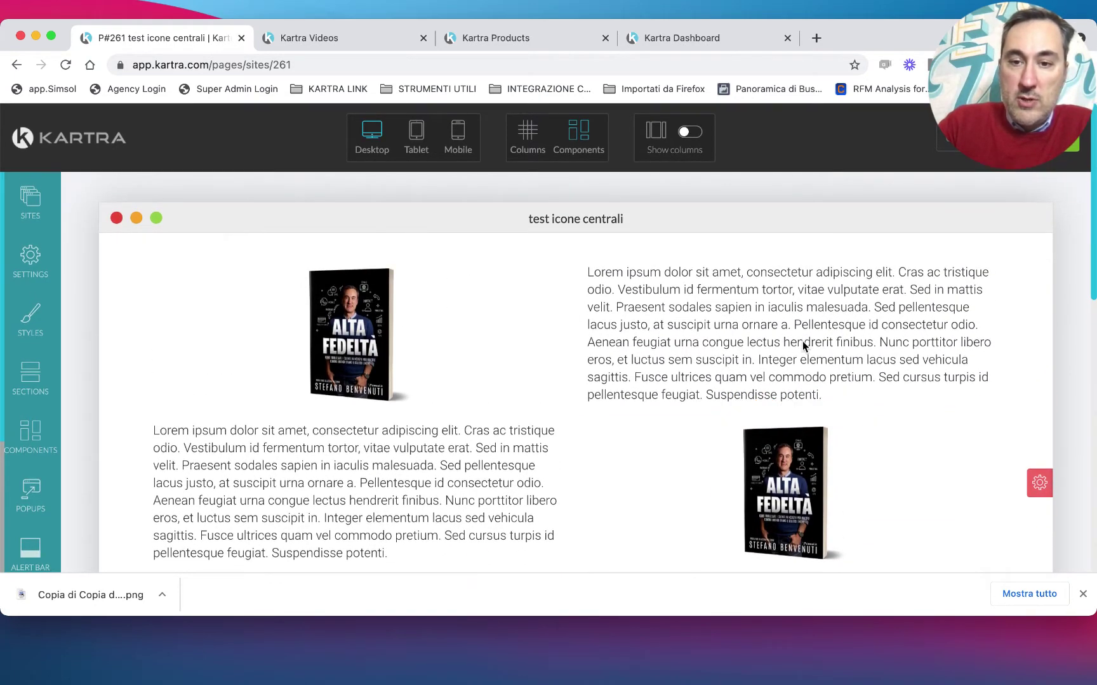
{"action": "left_click", "coordinate": [466, 132]}
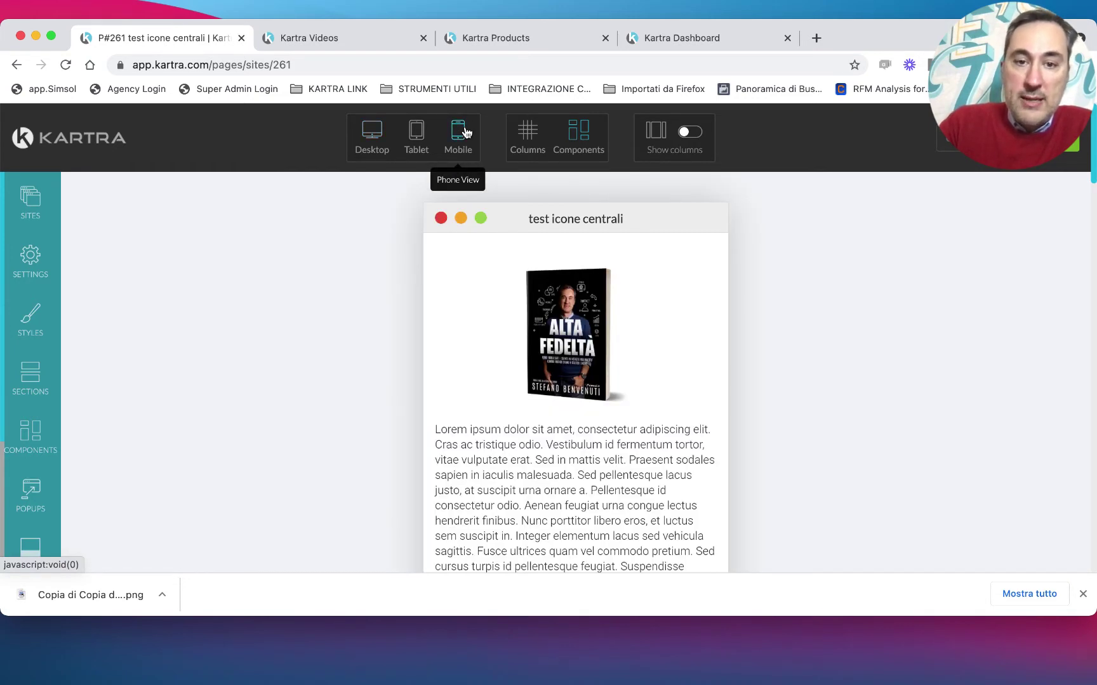
{"action": "scroll", "coordinate": [530, 295], "scroll_direction": "down", "scroll_amount": 3}
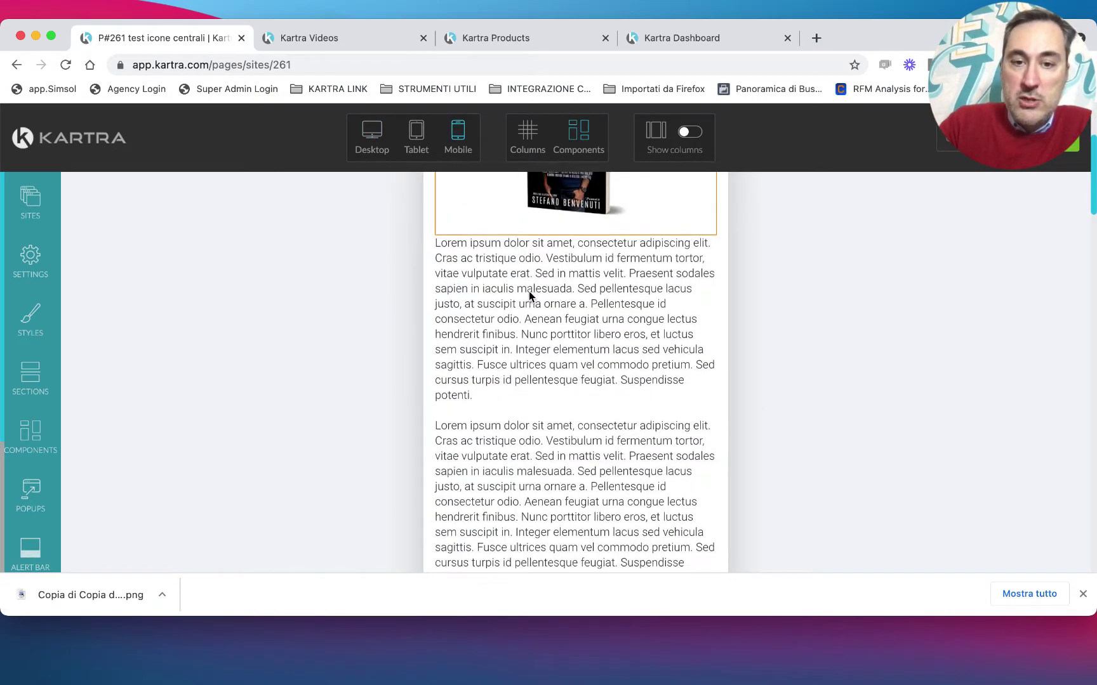
{"action": "scroll", "coordinate": [550, 385], "scroll_direction": "down", "scroll_amount": 2}
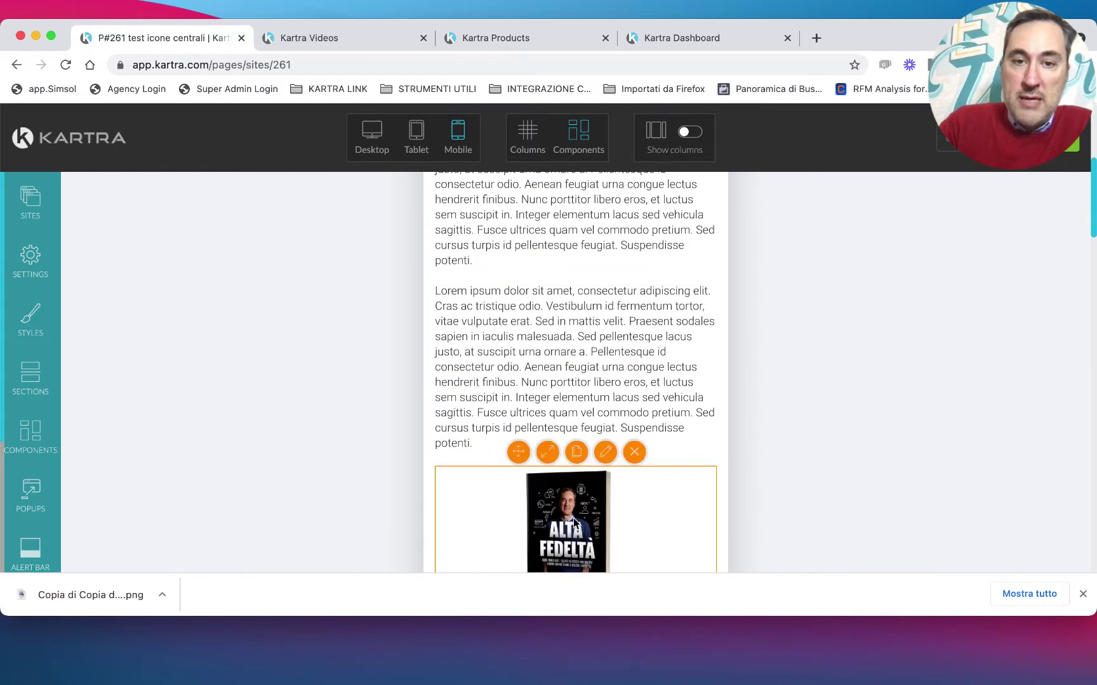
{"action": "scroll", "coordinate": [573, 523], "scroll_direction": "down", "scroll_amount": 5}
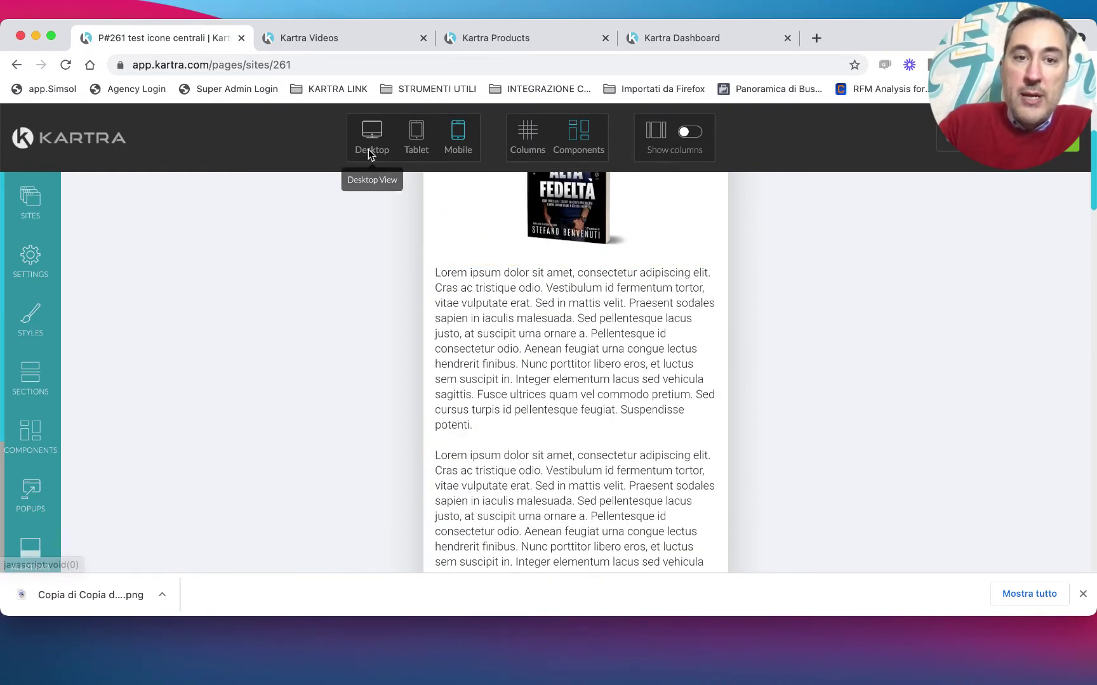
{"action": "left_click", "coordinate": [369, 136]}
{"action": "scroll", "coordinate": [420, 321], "scroll_direction": "up", "scroll_amount": 3}
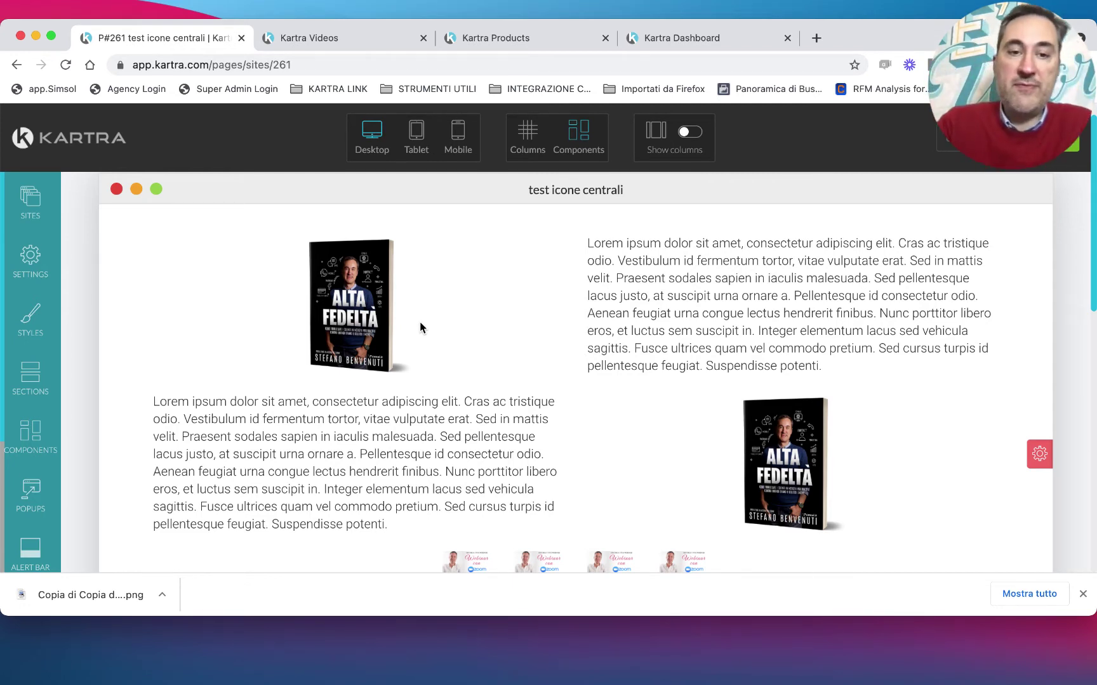
{"action": "mouse_move", "coordinate": [329, 276]}
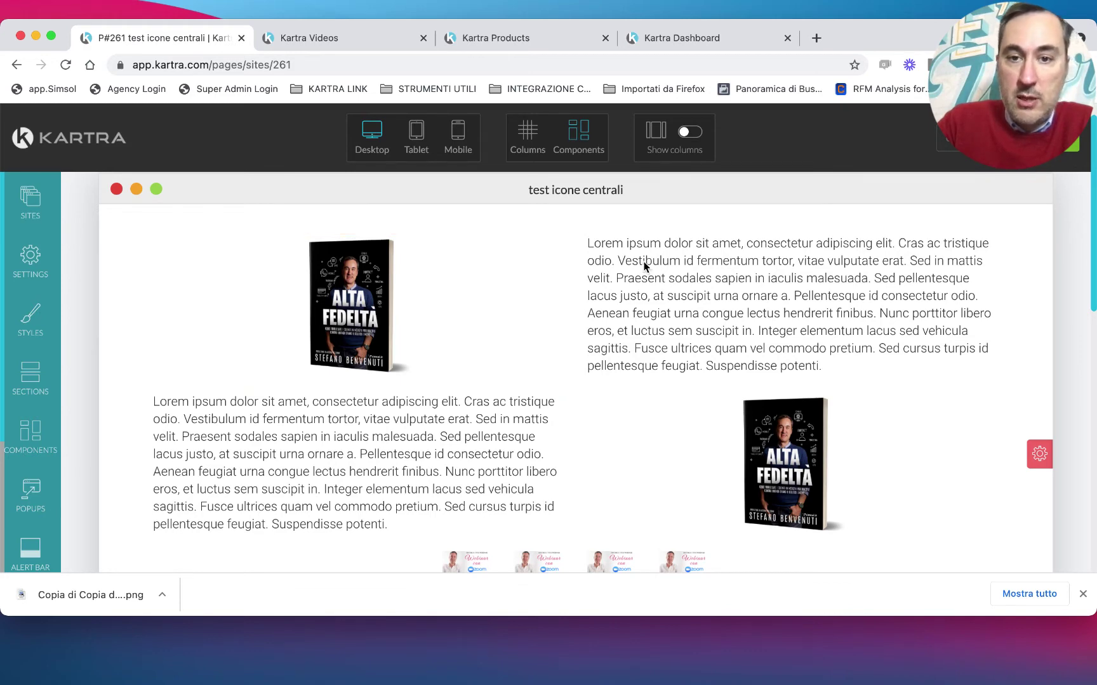
{"action": "mouse_move", "coordinate": [671, 265]}
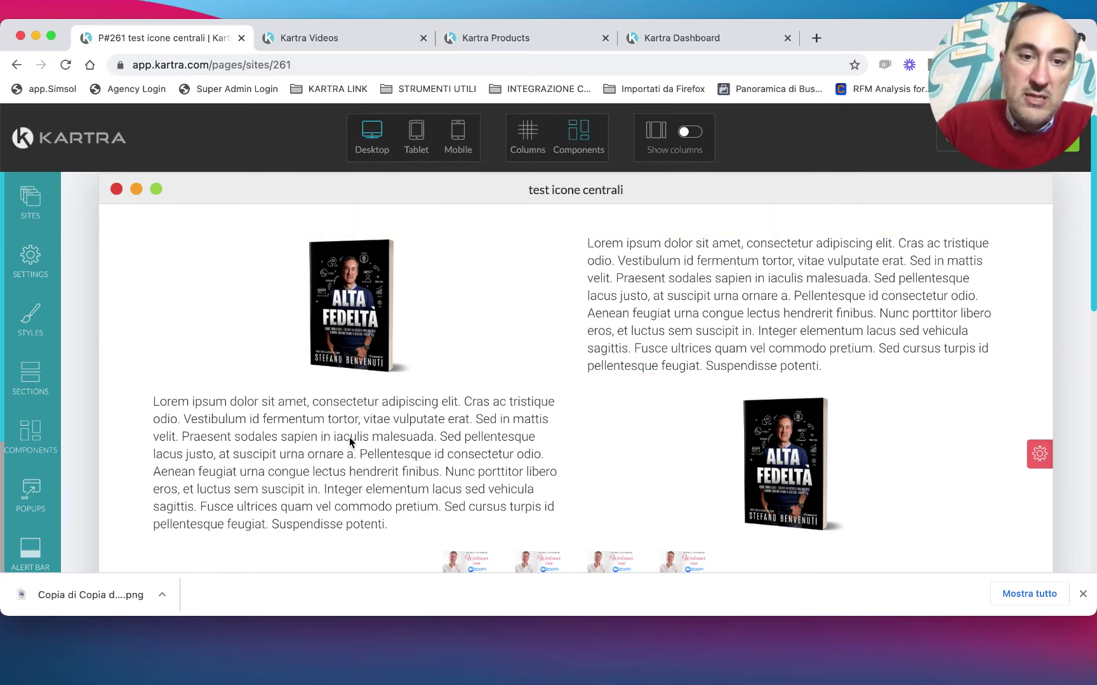
{"action": "left_click", "coordinate": [457, 138]}
{"action": "scroll", "coordinate": [515, 308], "scroll_direction": "down", "scroll_amount": 5}
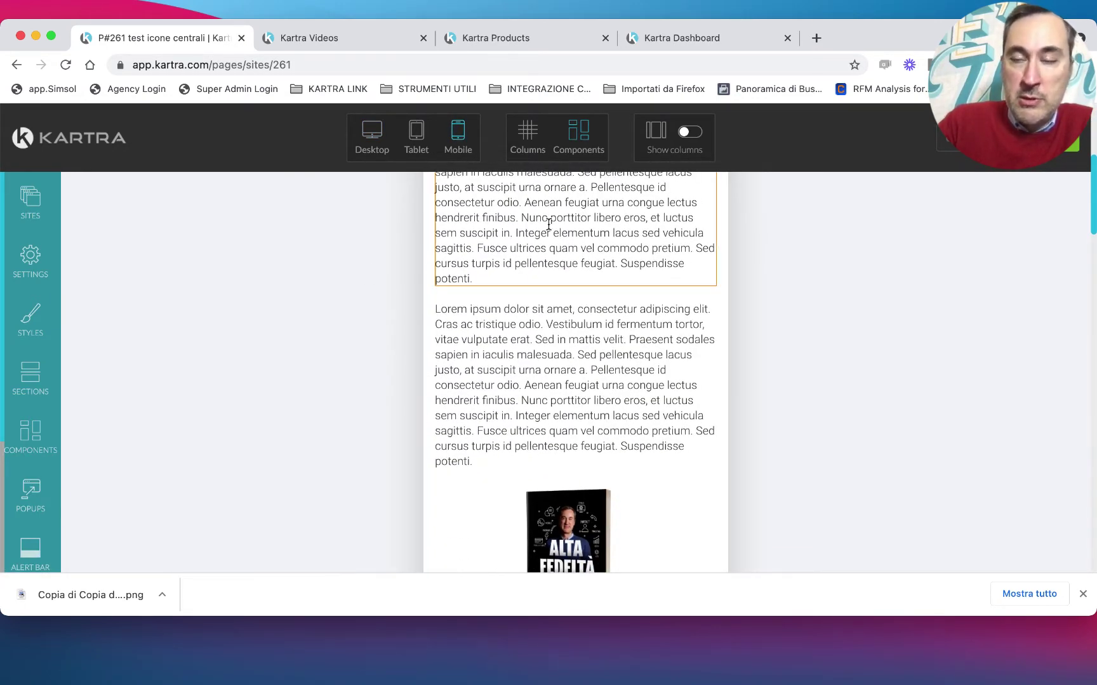
{"action": "scroll", "coordinate": [541, 254], "scroll_direction": "down", "scroll_amount": 4}
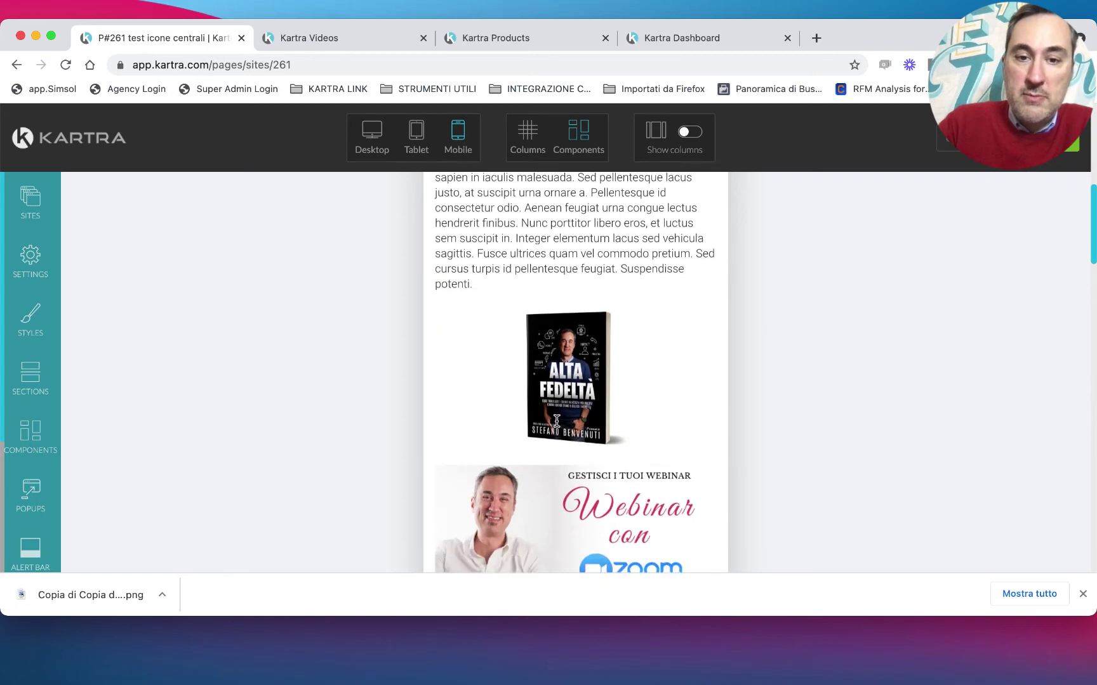
{"action": "left_click", "coordinate": [391, 140]}
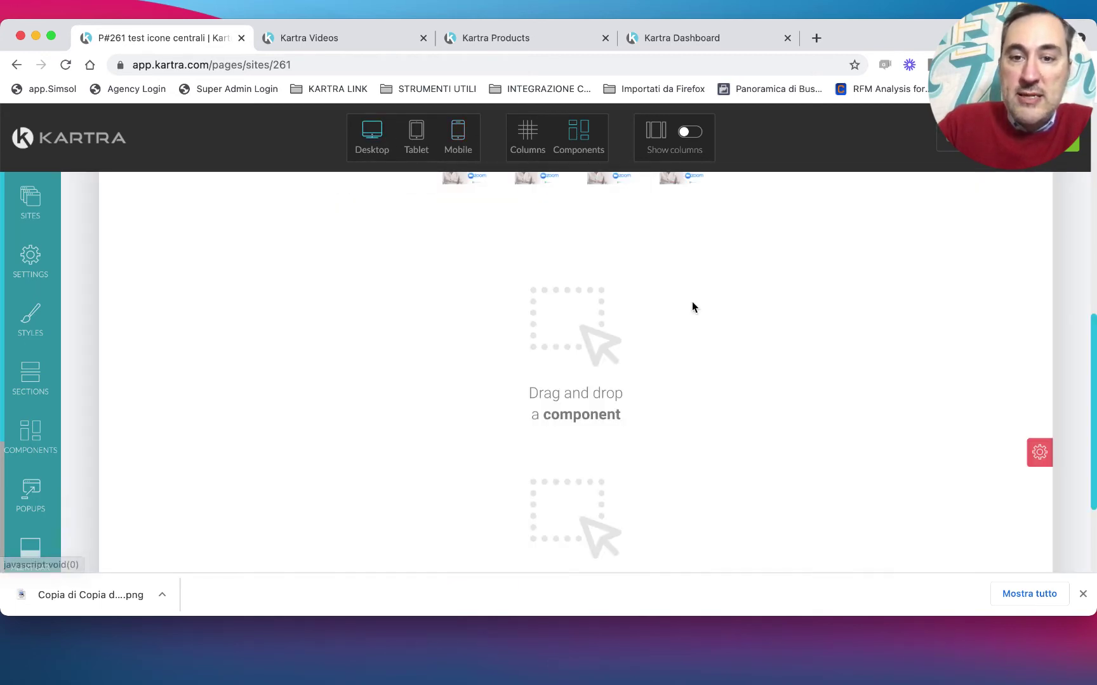
{"action": "scroll", "coordinate": [794, 396], "scroll_direction": "up", "scroll_amount": 3}
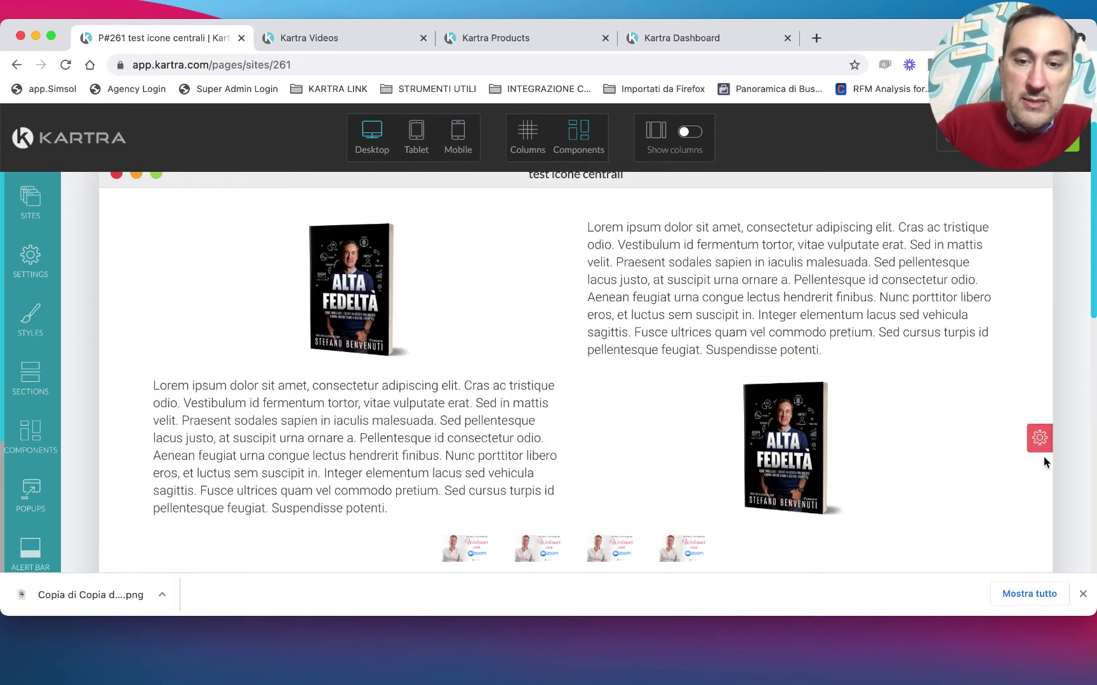
Step: Delete the two rows of four small webinar images below the book and text rows, working on columns
{"action": "scroll", "coordinate": [959, 514], "scroll_direction": "down", "scroll_amount": 2}
{"action": "mouse_move", "coordinate": [692, 475]}
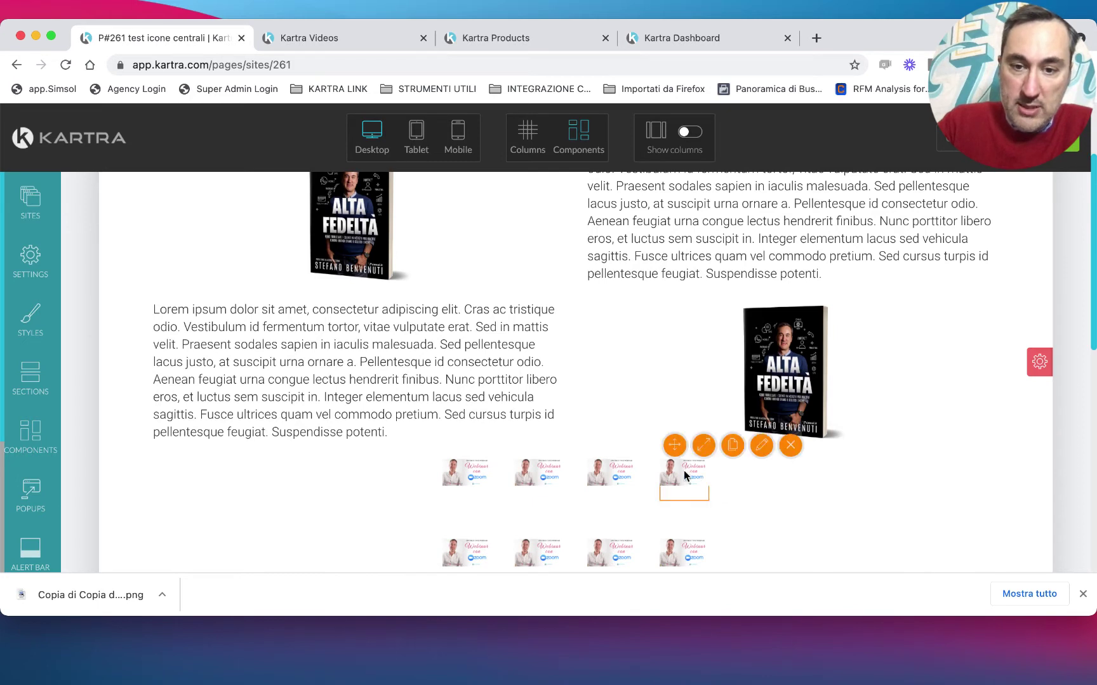
{"action": "left_click", "coordinate": [527, 133]}
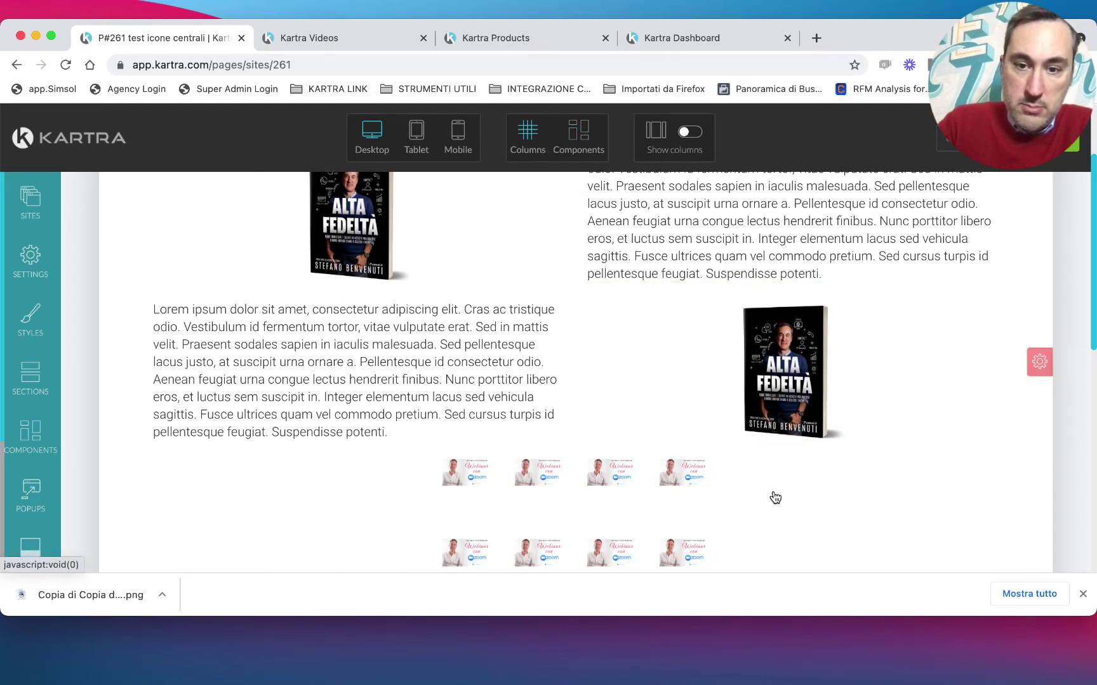
{"action": "mouse_move", "coordinate": [924, 487]}
{"action": "left_click", "coordinate": [995, 472]}
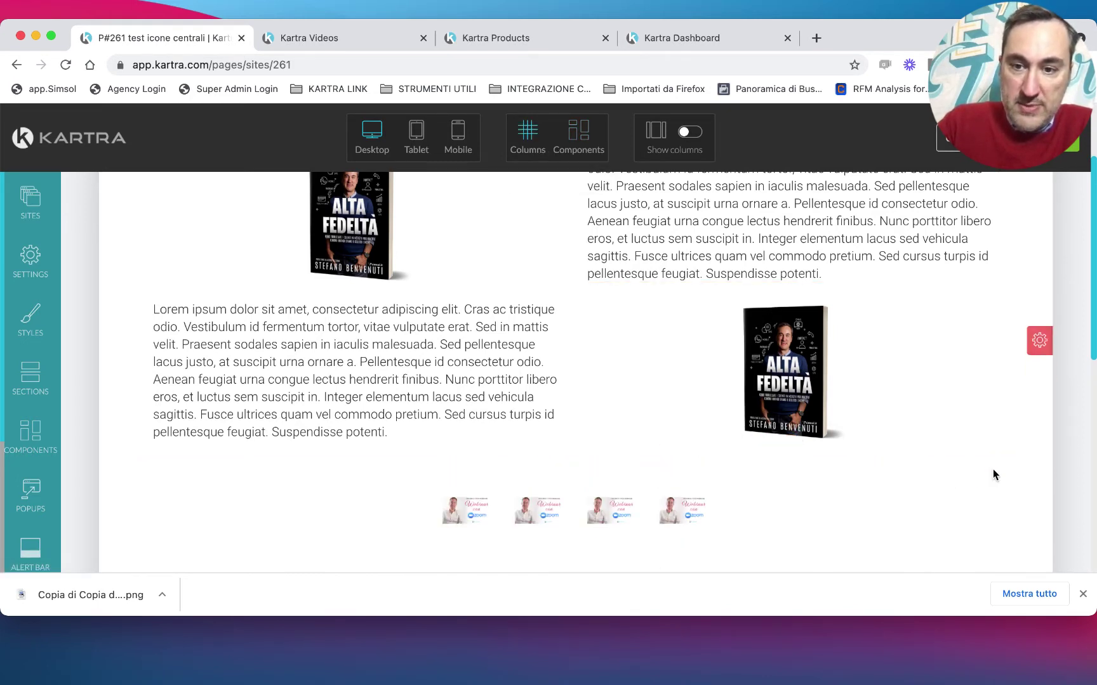
{"action": "left_click", "coordinate": [998, 510]}
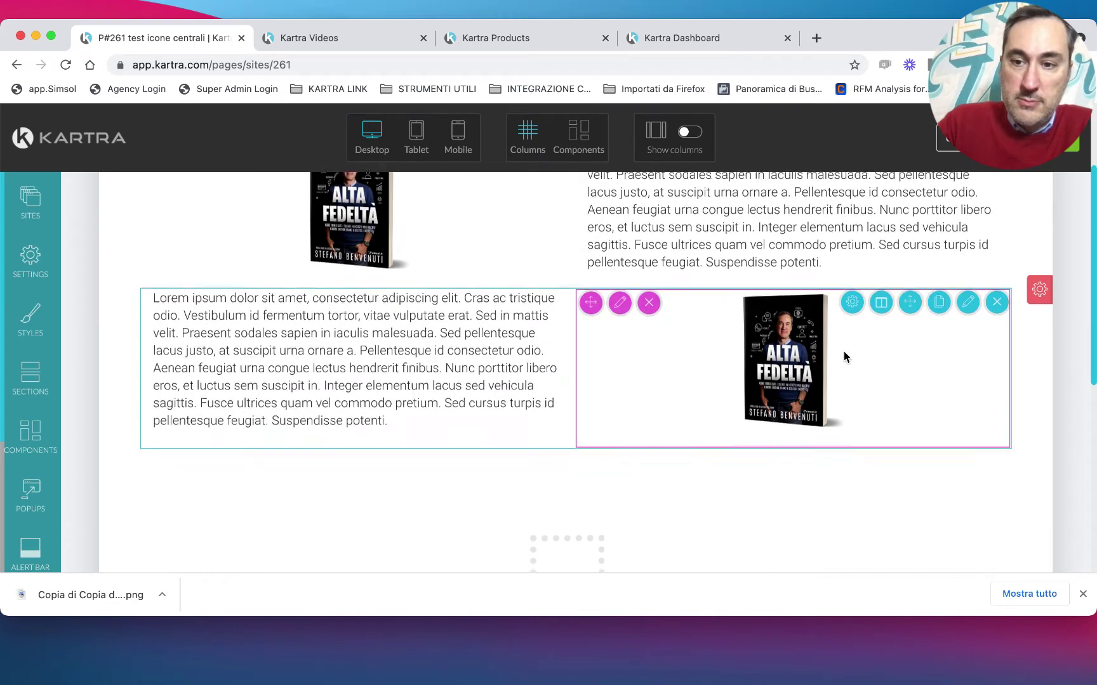
Step: Clone Section 1 with its two rows of book images and text
{"action": "mouse_move", "coordinate": [1042, 411]}
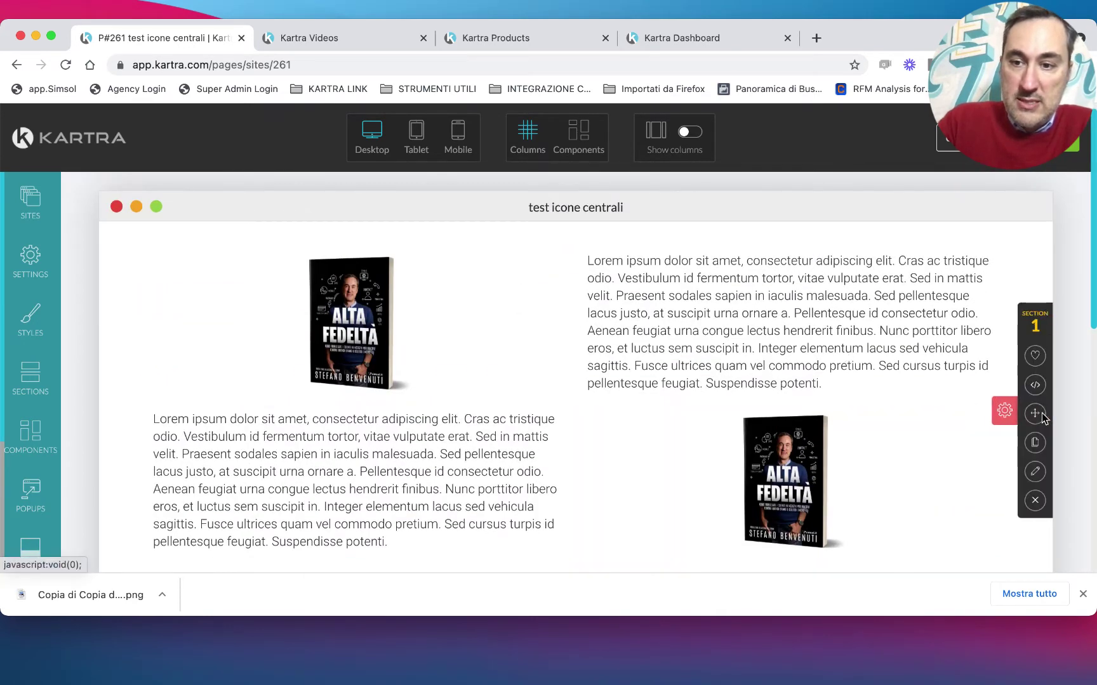
{"action": "left_click", "coordinate": [1036, 444]}
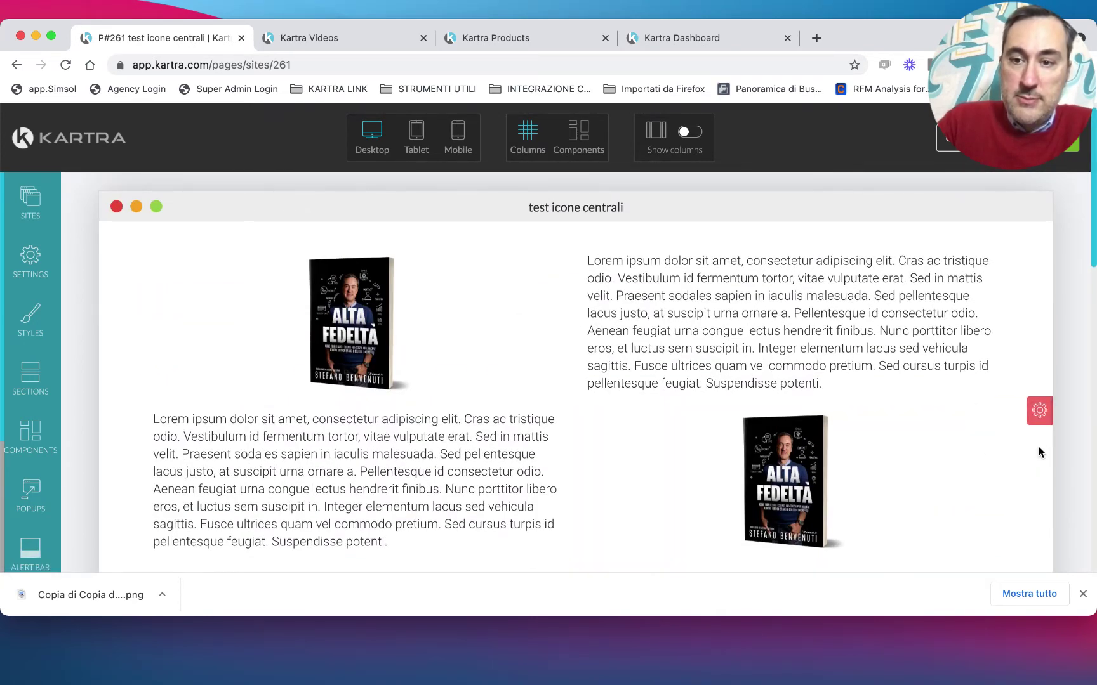
{"action": "scroll", "coordinate": [966, 462], "scroll_direction": "down", "scroll_amount": 6}
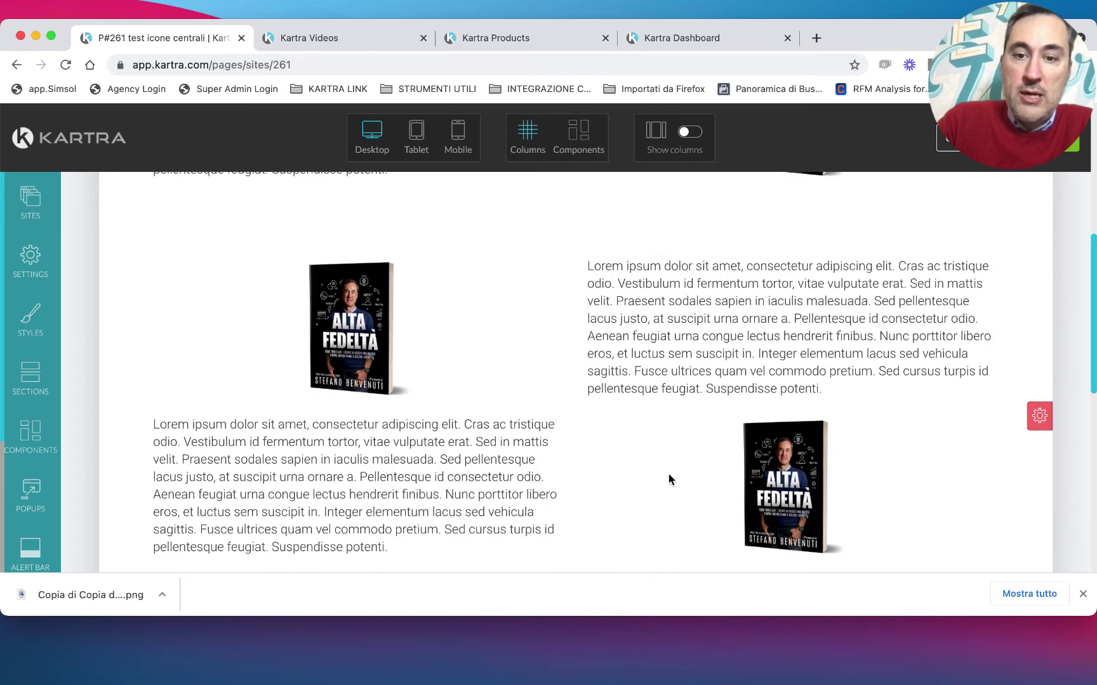
Step: Swap the two columns in the second row of the cloned section so the book image precedes the text
{"action": "mouse_move", "coordinate": [959, 476]}
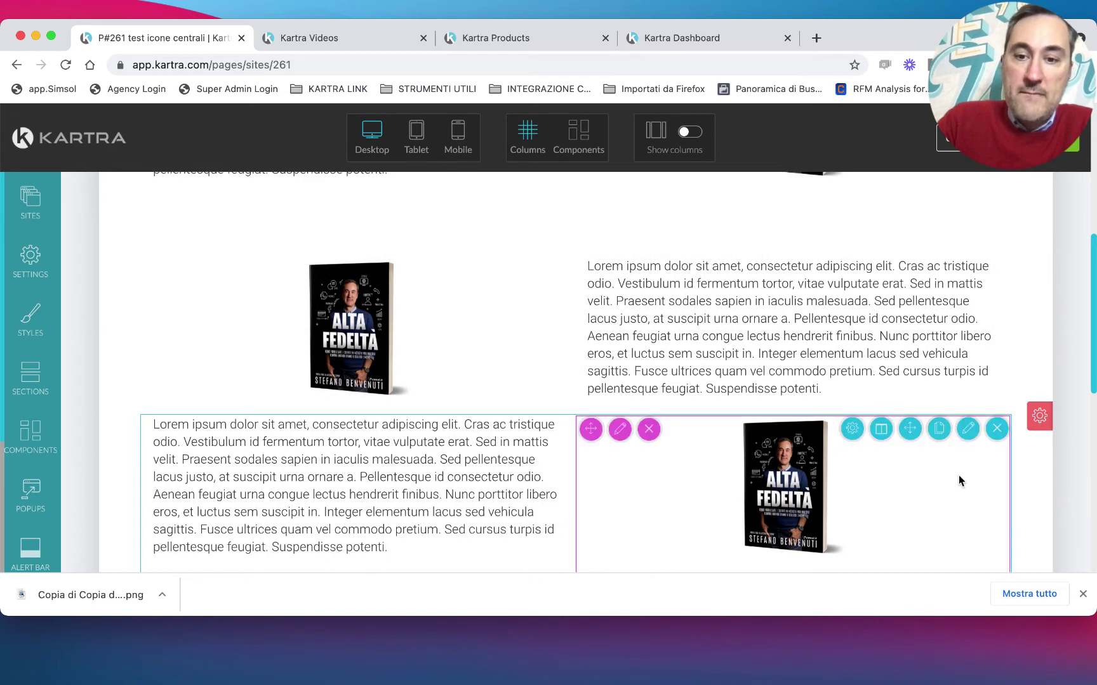
{"action": "left_click", "coordinate": [852, 428]}
{"action": "left_click_drag", "start_coordinate": [180, 479], "coordinate": [138, 478]}
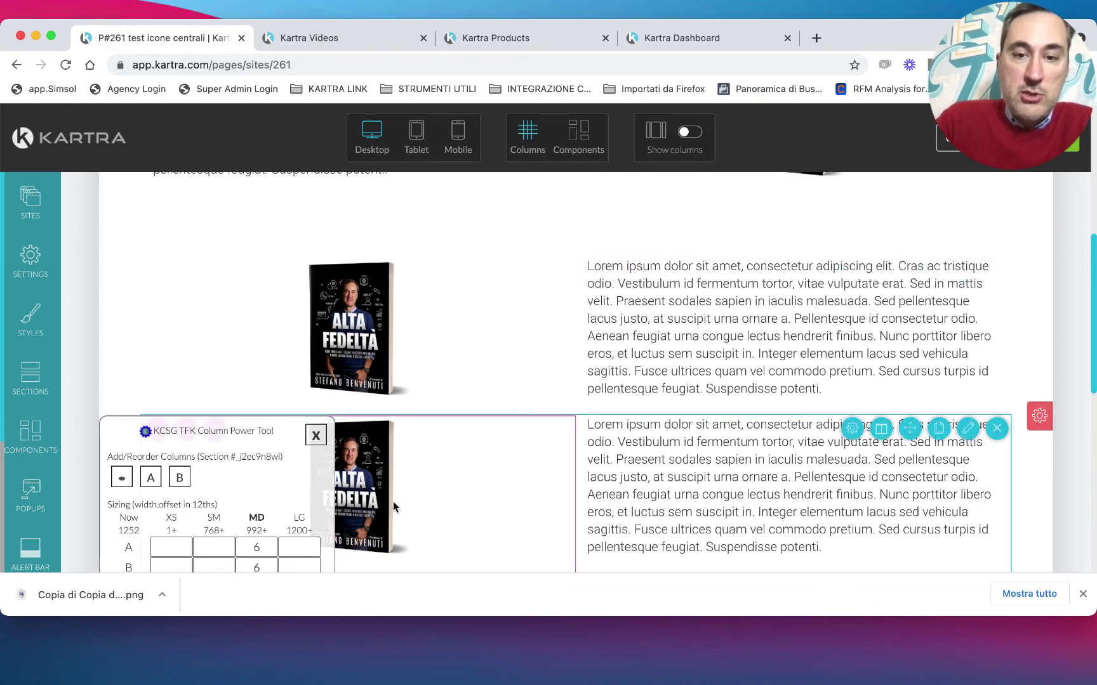
Step: Hide Section 1 on mobile phones while keeping it shown on desktop and tablet, and apply the setting
{"action": "scroll", "coordinate": [383, 511], "scroll_direction": "up", "scroll_amount": 10}
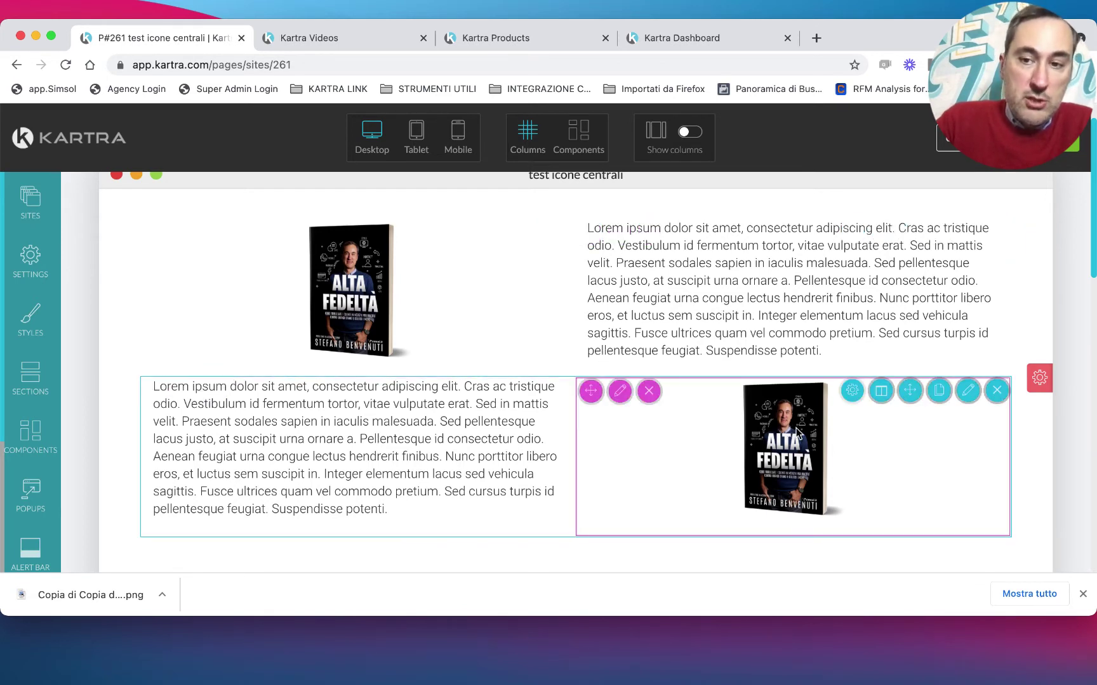
{"action": "left_click", "coordinate": [1039, 380]}
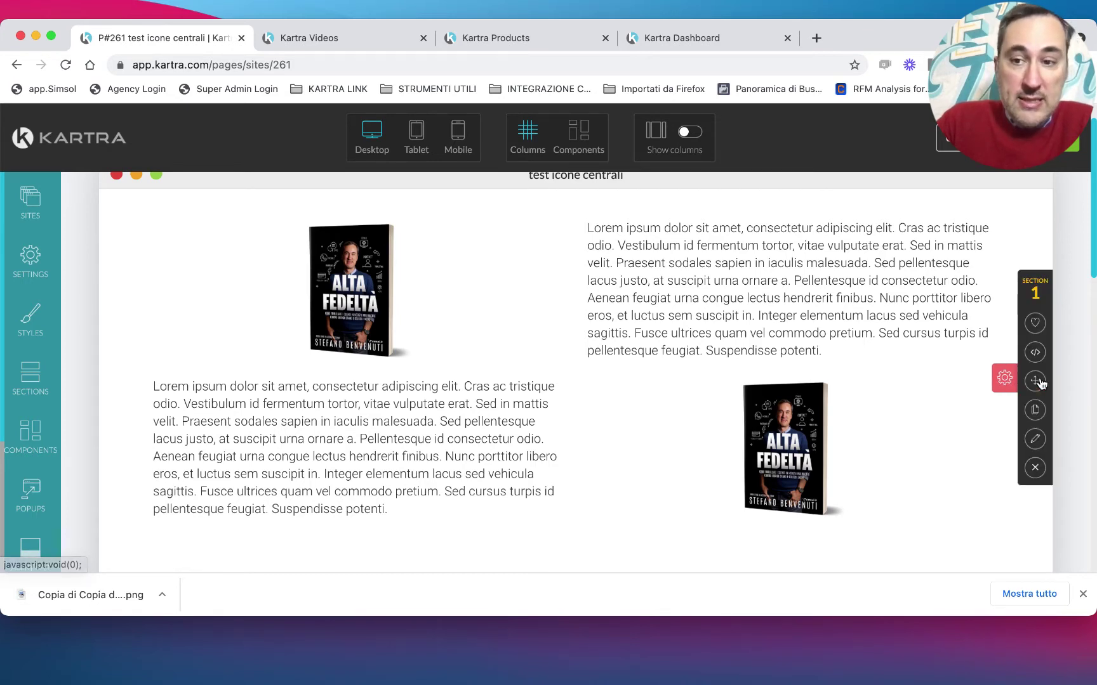
{"action": "left_click", "coordinate": [1034, 439]}
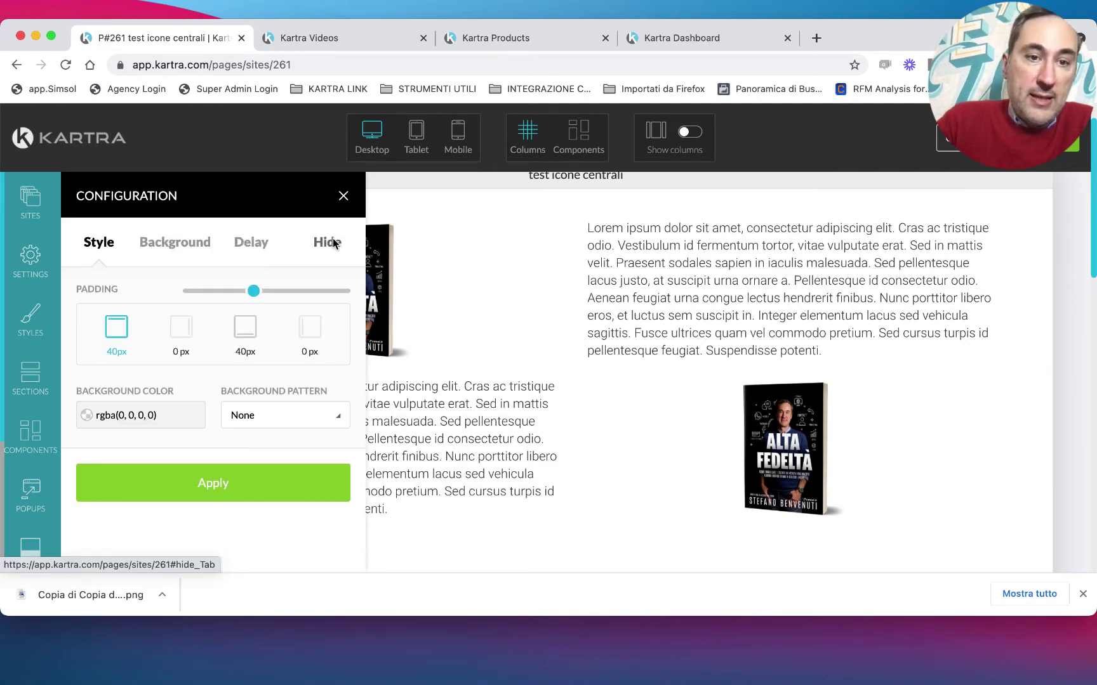
{"action": "left_click", "coordinate": [333, 245]}
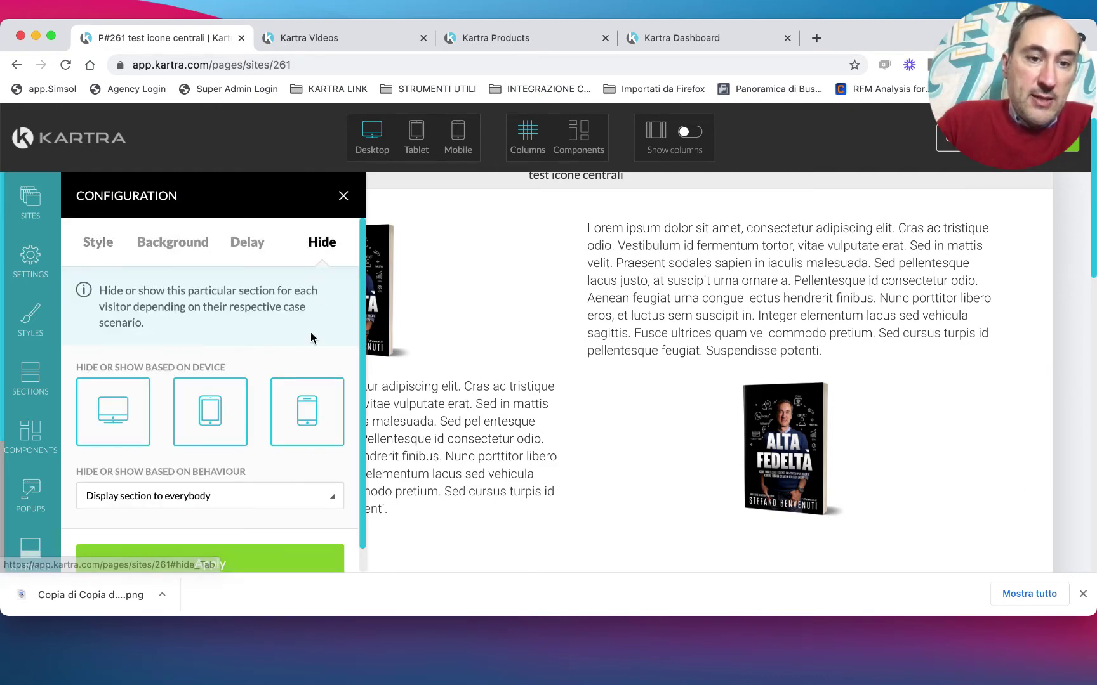
{"action": "left_click", "coordinate": [309, 418]}
{"action": "left_click", "coordinate": [240, 564]}
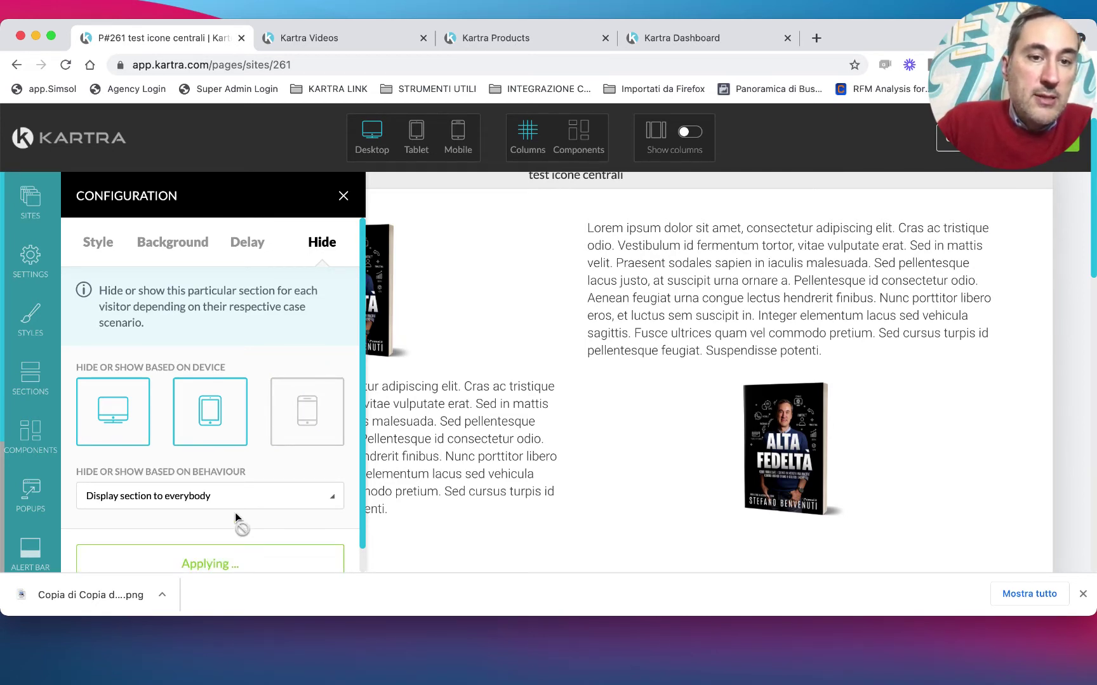
{"action": "left_click", "coordinate": [340, 194]}
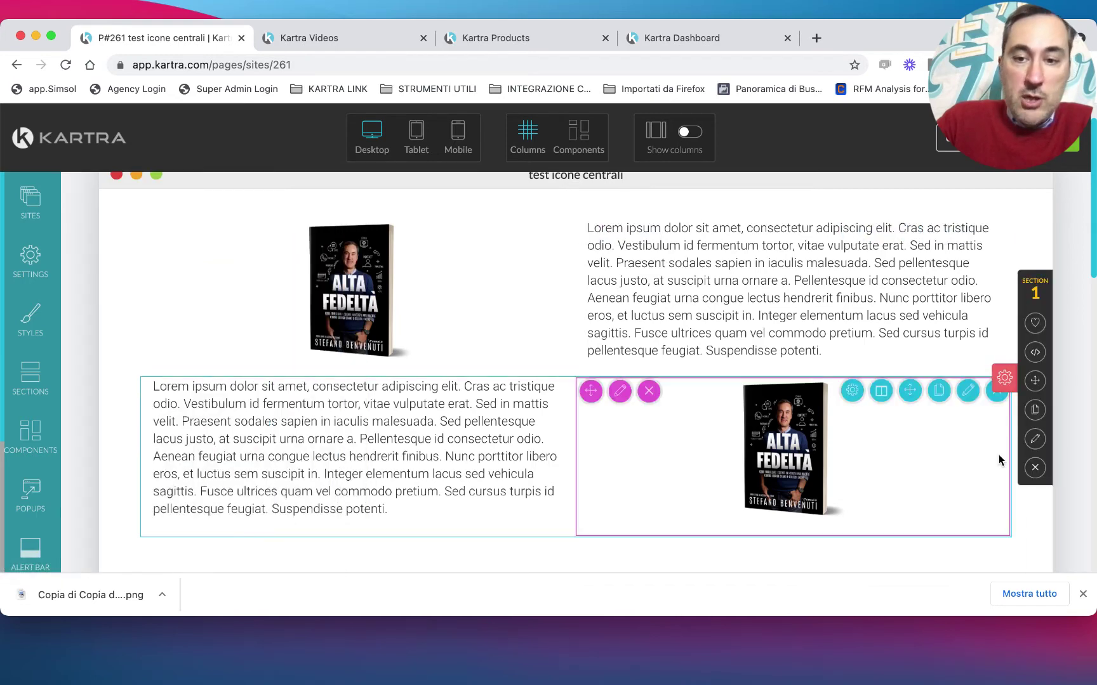
Step: Hide the cloned Section 2 on desktop and tablet, leaving it shown only on mobile phones, and apply the setting
{"action": "scroll", "coordinate": [999, 456], "scroll_direction": "down", "scroll_amount": 5}
{"action": "mouse_move", "coordinate": [1040, 441]}
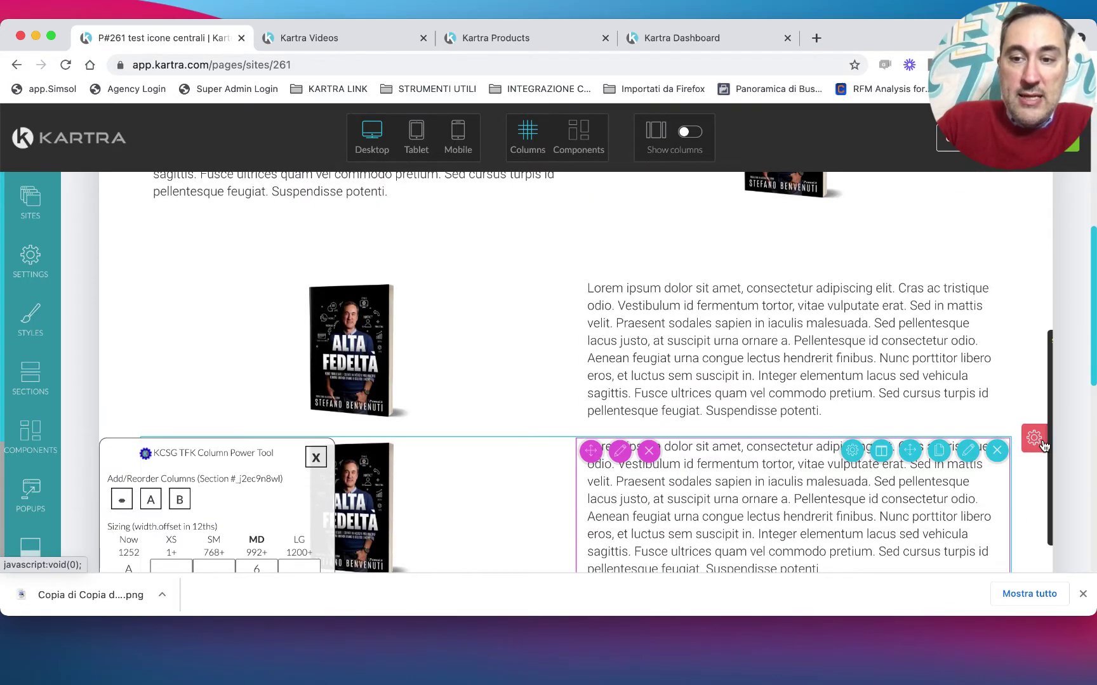
{"action": "left_click", "coordinate": [1033, 502]}
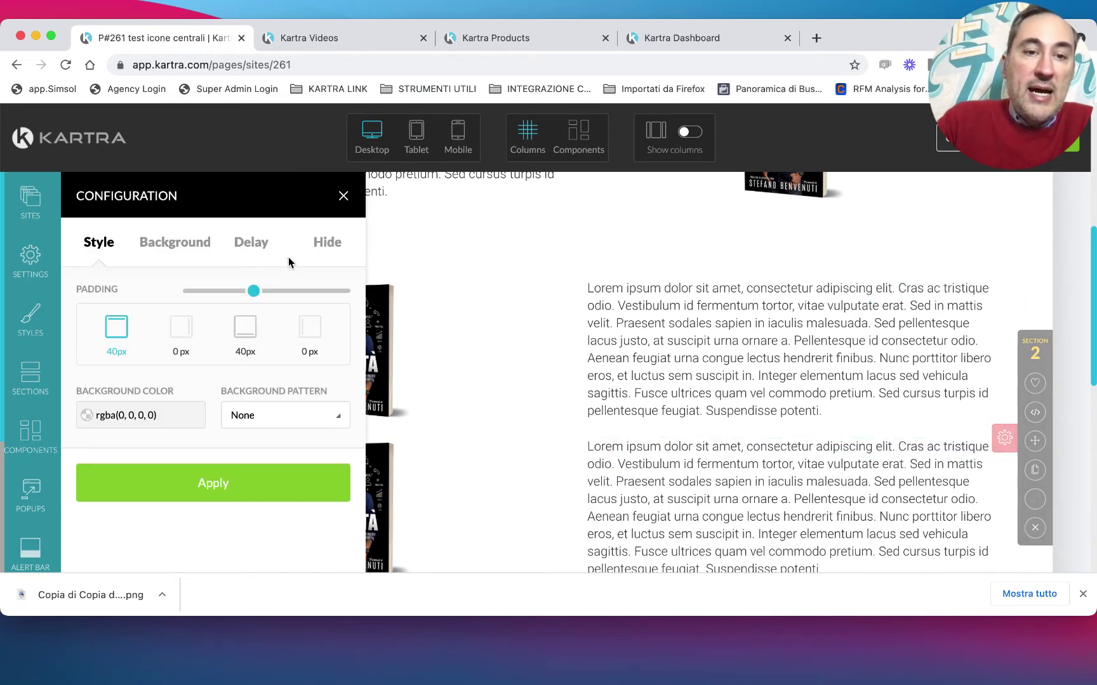
{"action": "left_click", "coordinate": [323, 243]}
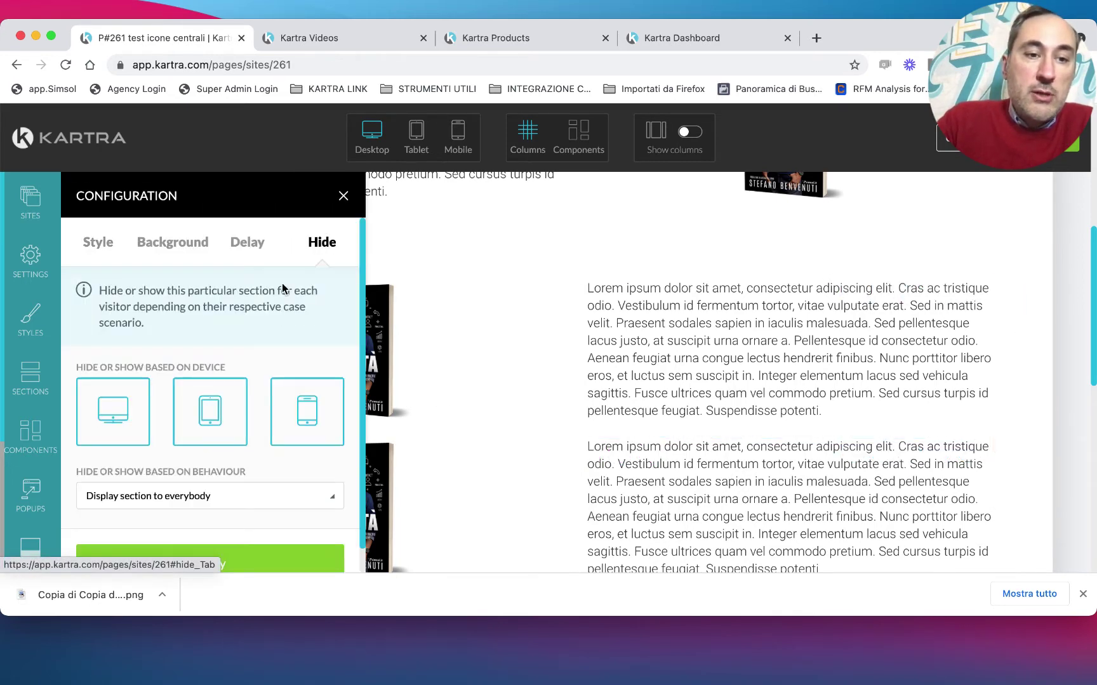
{"action": "left_click", "coordinate": [122, 411]}
{"action": "left_click", "coordinate": [210, 414]}
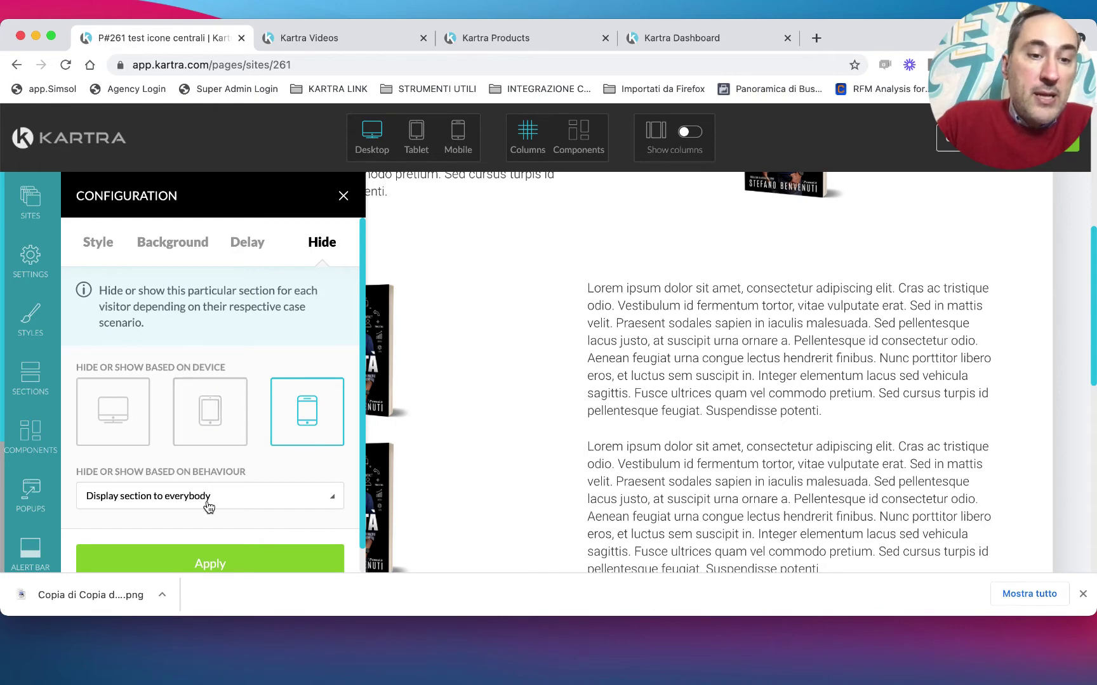
{"action": "scroll", "coordinate": [208, 498], "scroll_direction": "down", "scroll_amount": 1}
{"action": "left_click", "coordinate": [205, 538]}
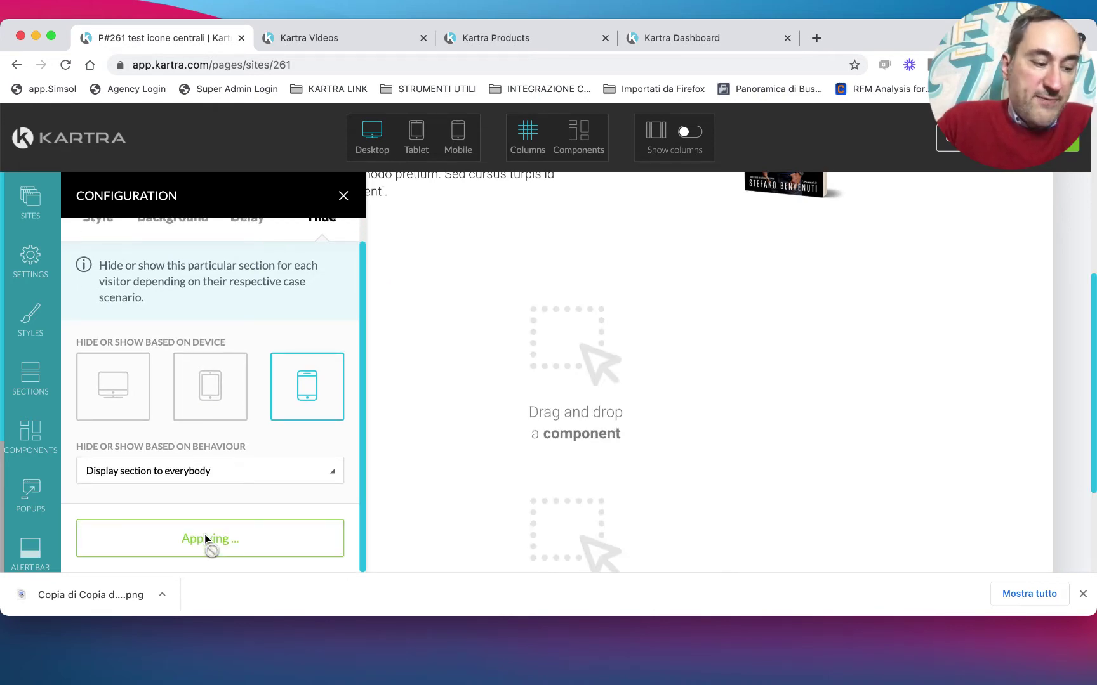
{"action": "scroll", "coordinate": [448, 305], "scroll_direction": "up", "scroll_amount": 5}
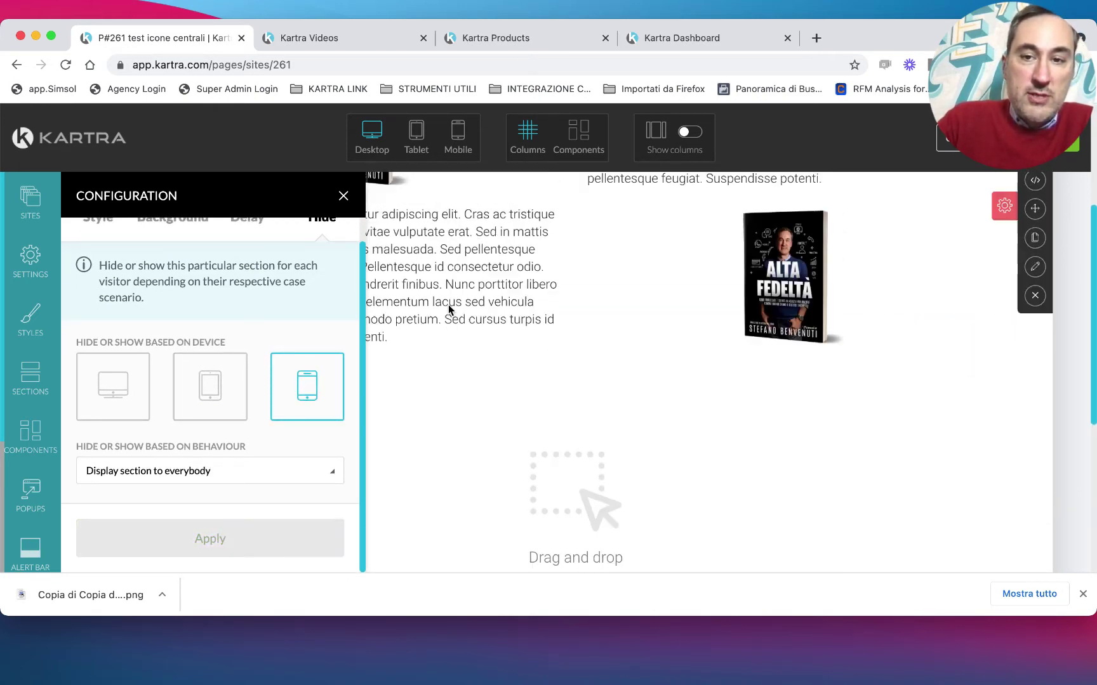
{"action": "left_click", "coordinate": [343, 196]}
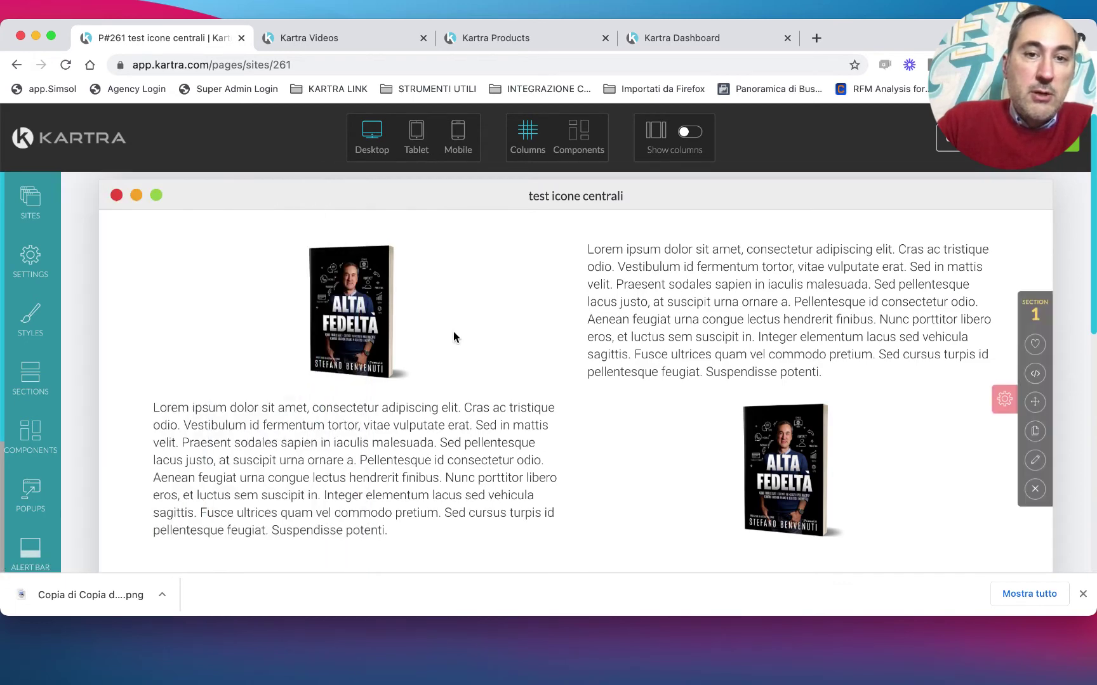
Step: Compare the page in phone and desktop views, checking the order of book images and text in each
{"action": "scroll", "coordinate": [453, 332], "scroll_direction": "down", "scroll_amount": 3}
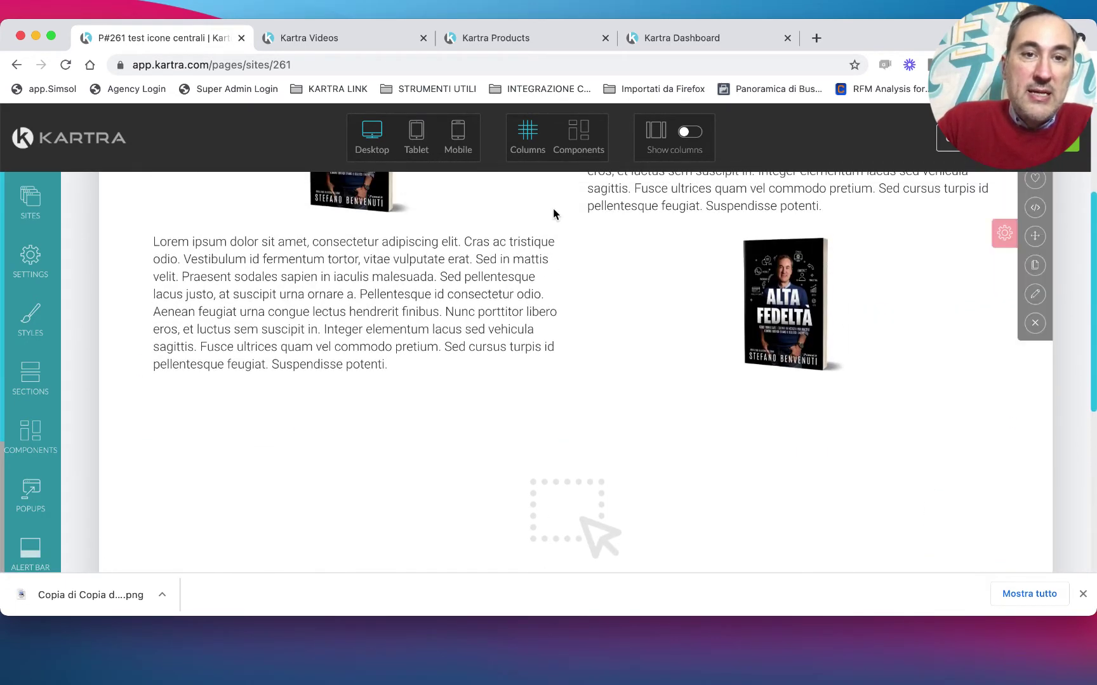
{"action": "left_click", "coordinate": [457, 137]}
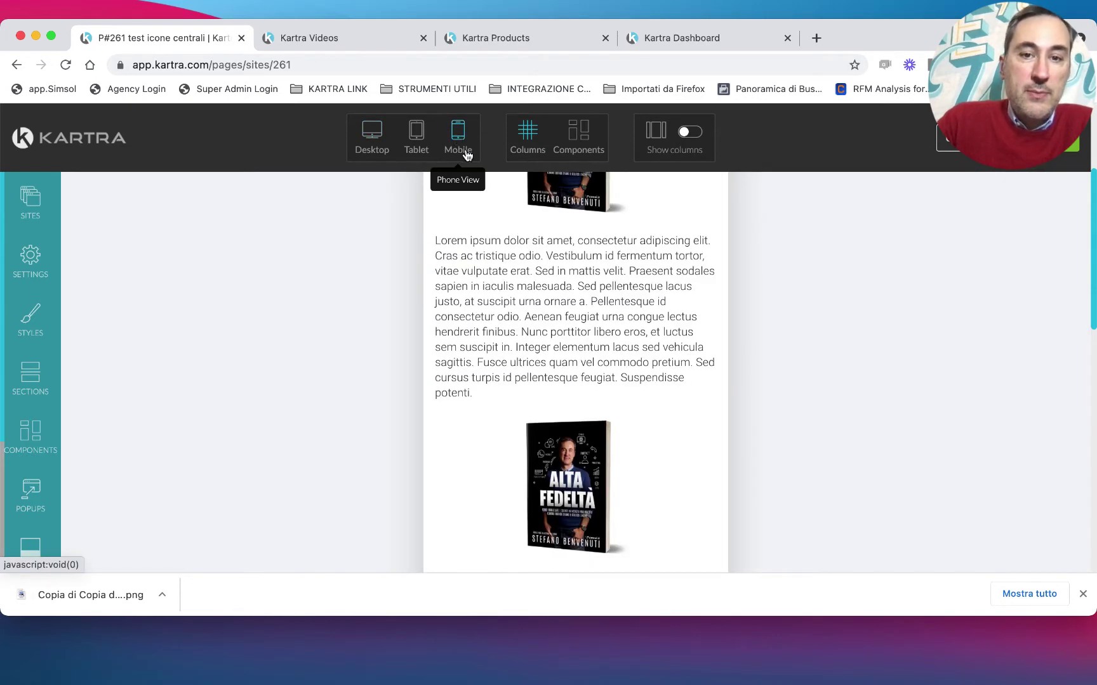
{"action": "scroll", "coordinate": [589, 390], "scroll_direction": "up", "scroll_amount": 3}
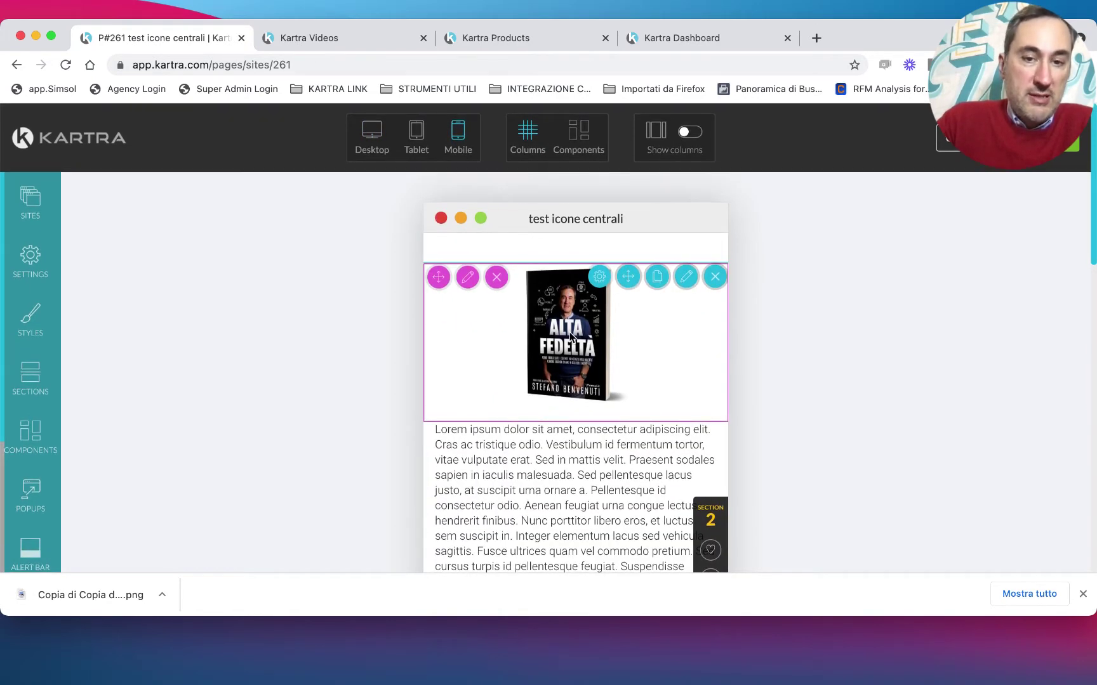
{"action": "scroll", "coordinate": [571, 336], "scroll_direction": "down", "scroll_amount": 5}
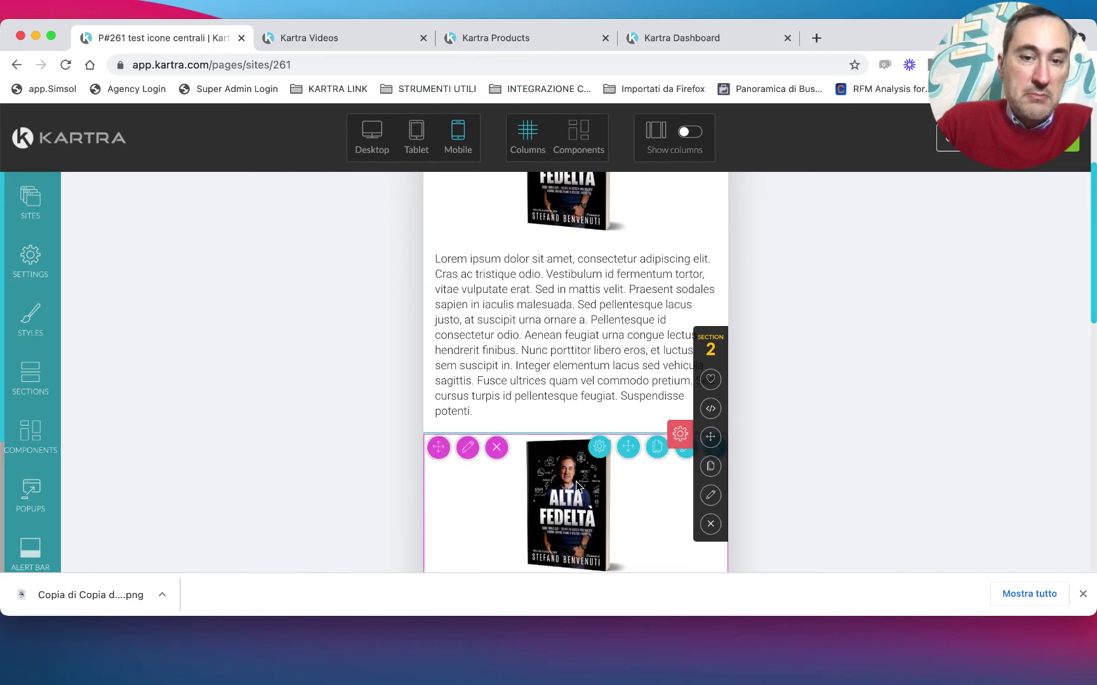
{"action": "scroll", "coordinate": [572, 527], "scroll_direction": "down", "scroll_amount": 3}
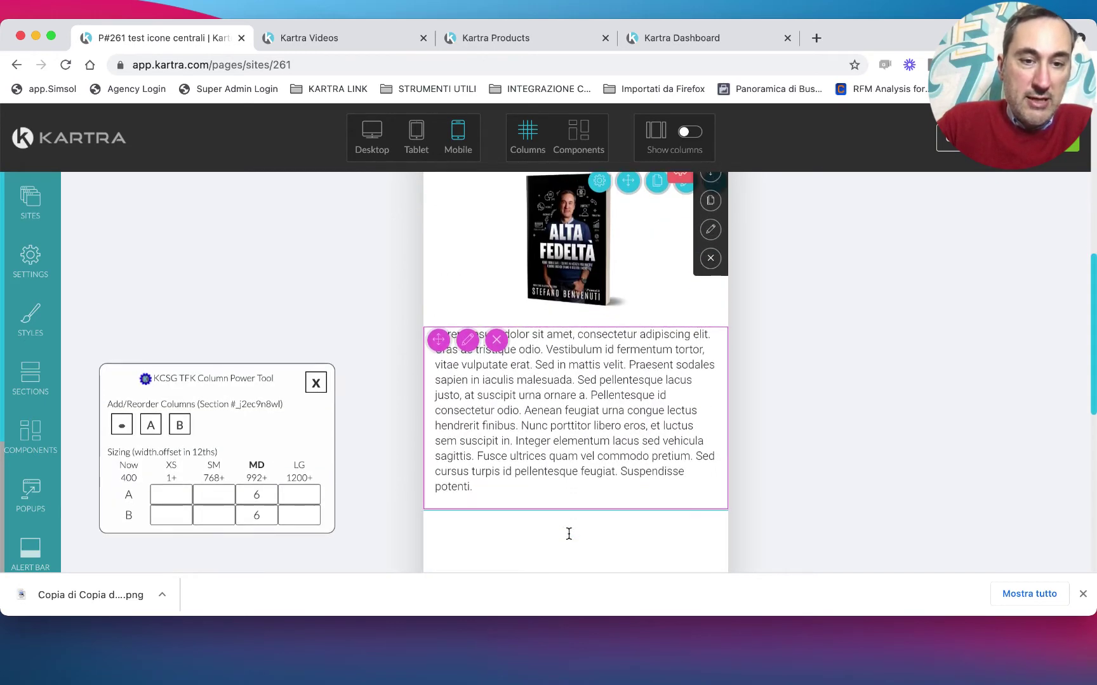
{"action": "left_click", "coordinate": [315, 383]}
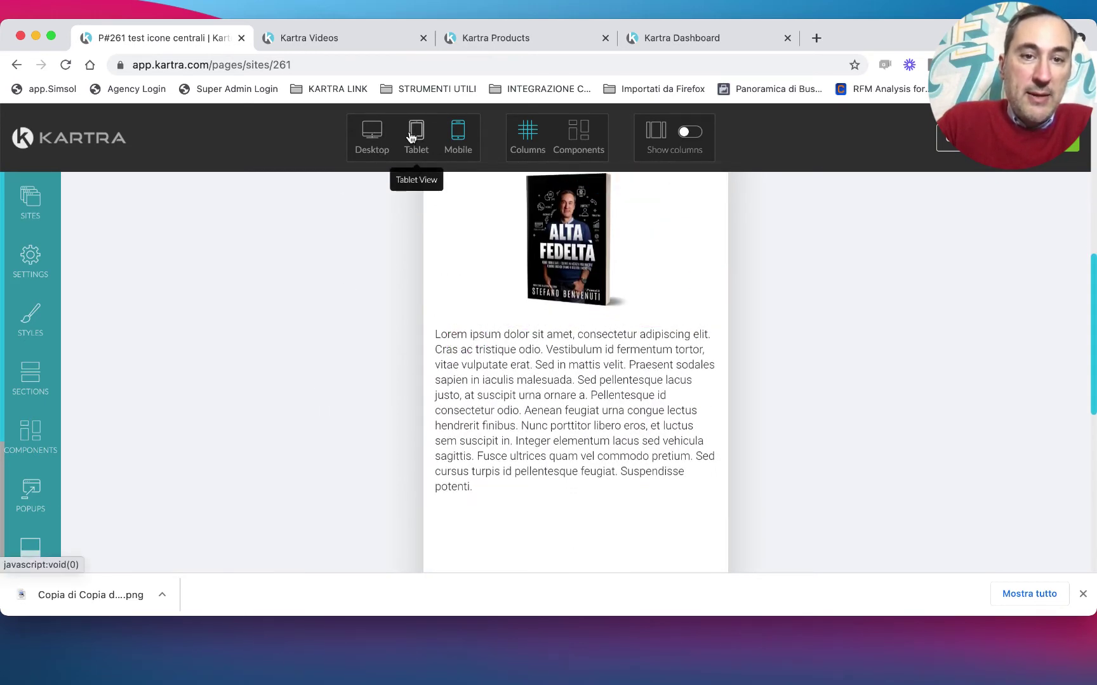
{"action": "left_click", "coordinate": [385, 140]}
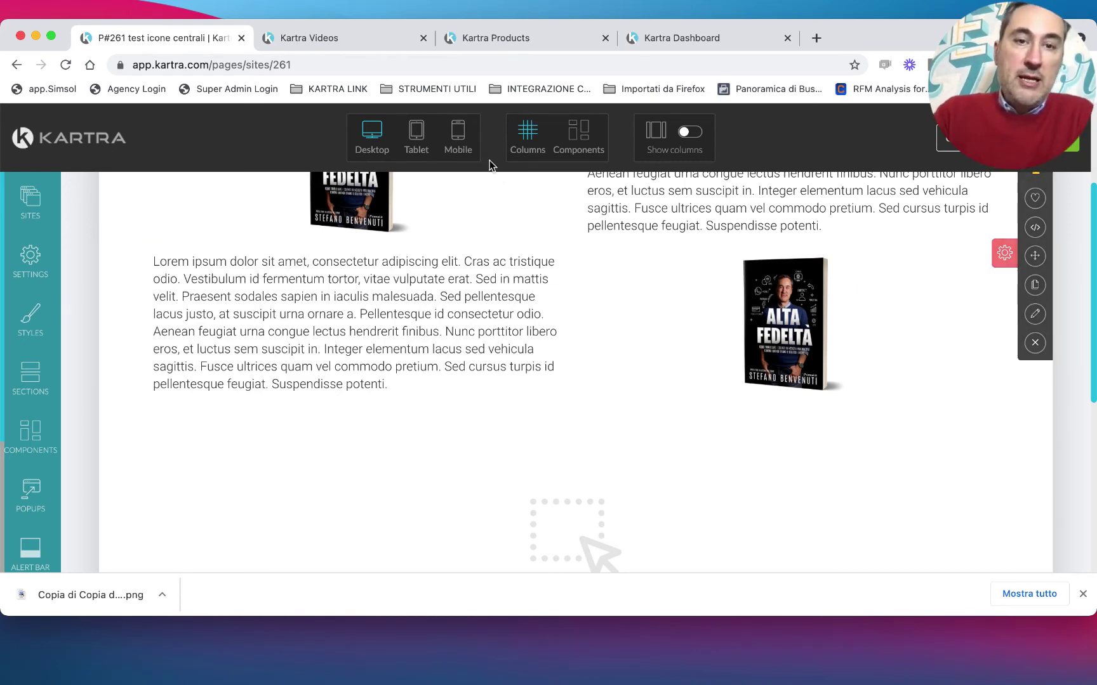
{"action": "left_click", "coordinate": [457, 134]}
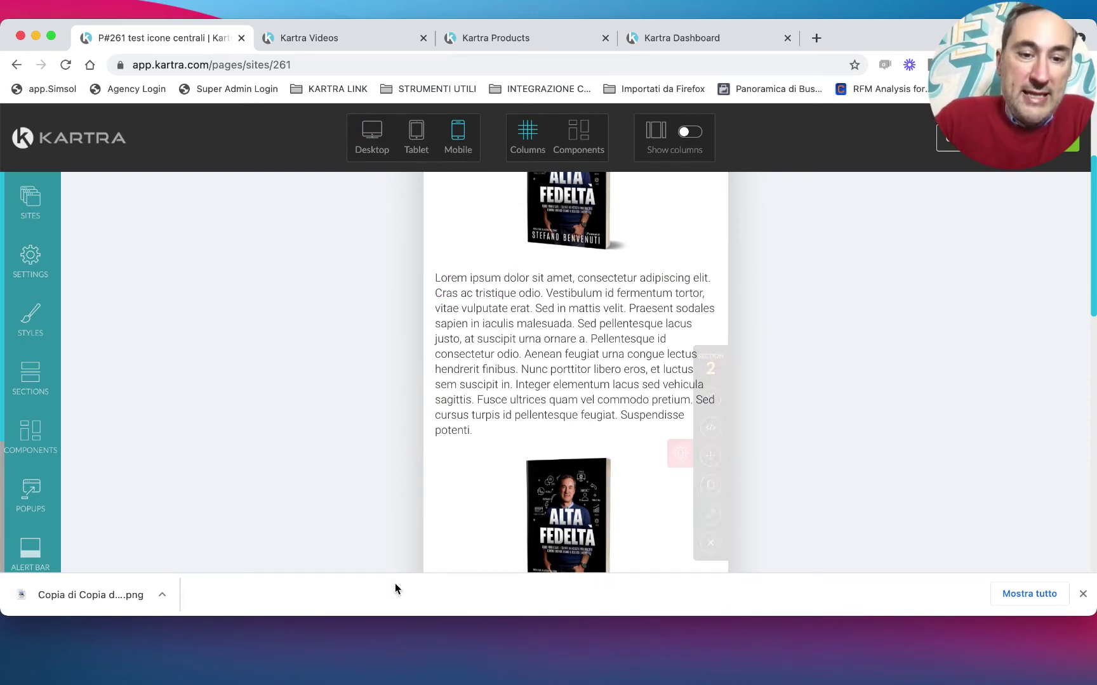
{"action": "left_click", "coordinate": [447, 663]}
{"action": "left_click", "coordinate": [402, 63]}
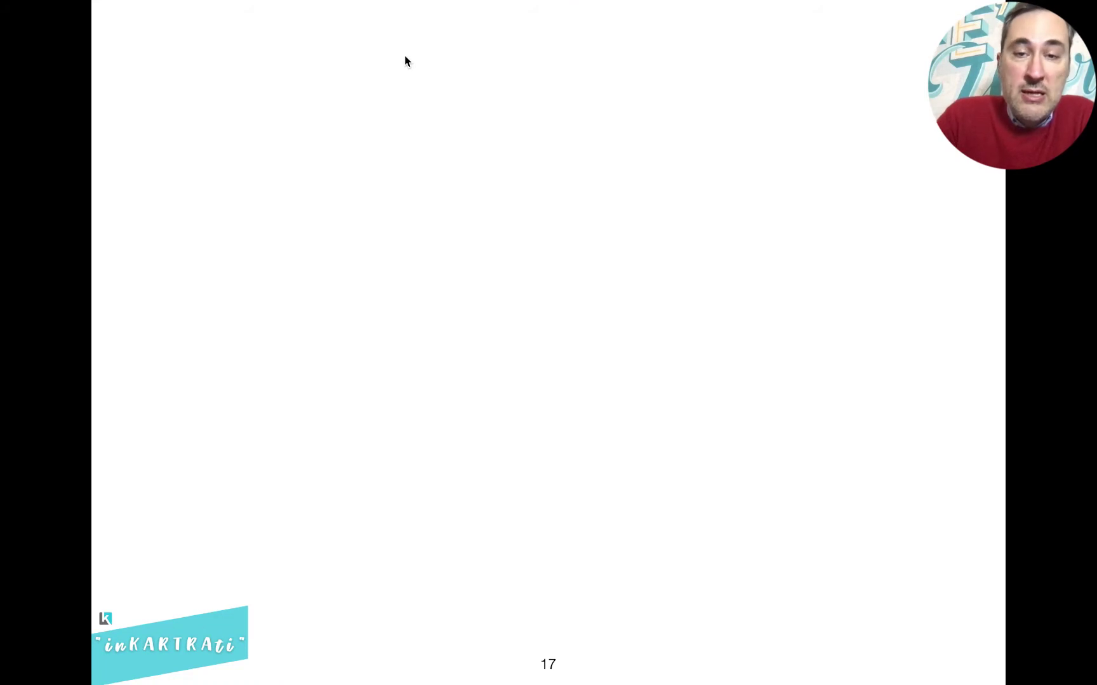
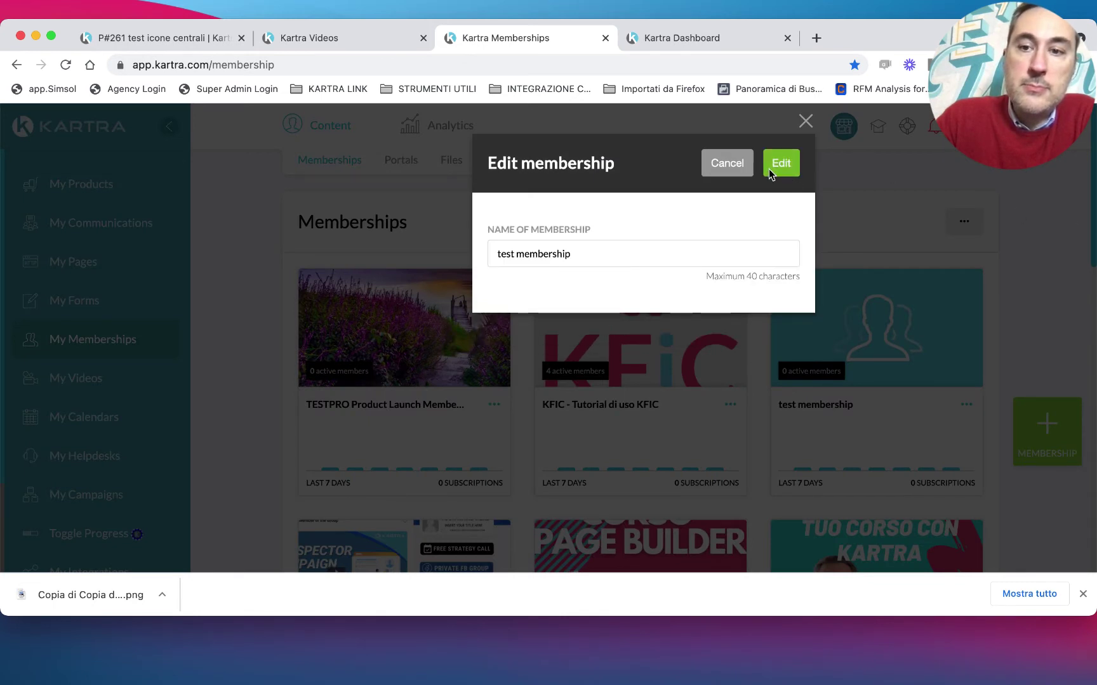
Step: Open "test membership" for editing, save its basic info and launch the membership contents builder
{"action": "left_click", "coordinate": [769, 172]}
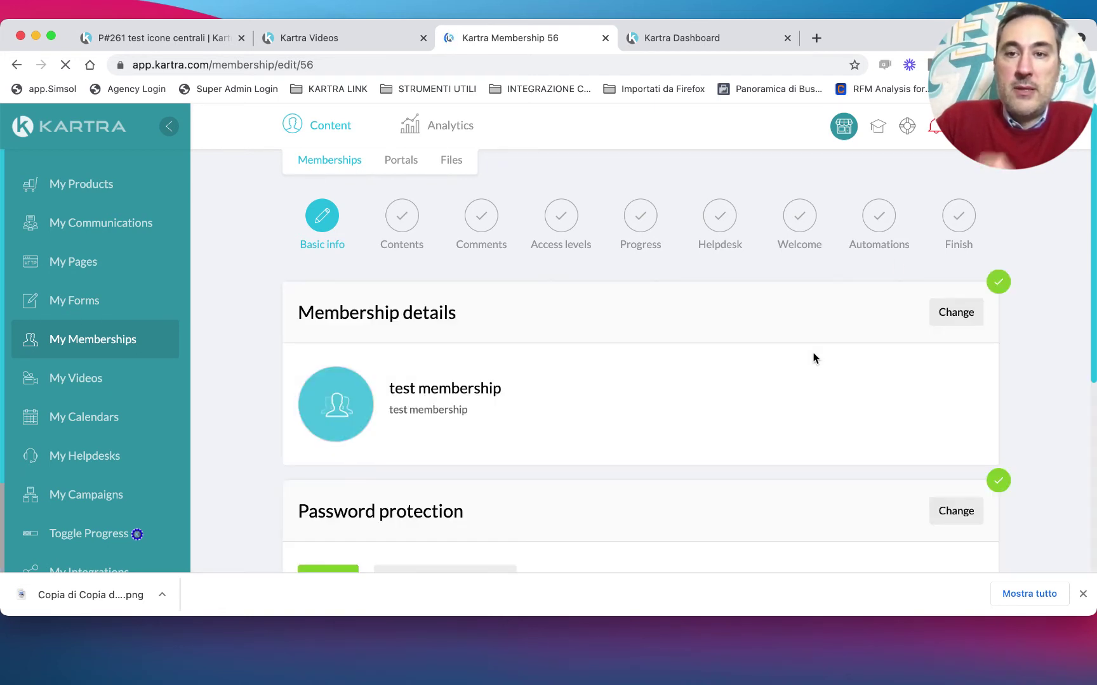
{"action": "scroll", "coordinate": [899, 498], "scroll_direction": "down", "scroll_amount": 2}
{"action": "scroll", "coordinate": [899, 501], "scroll_direction": "down", "scroll_amount": 3}
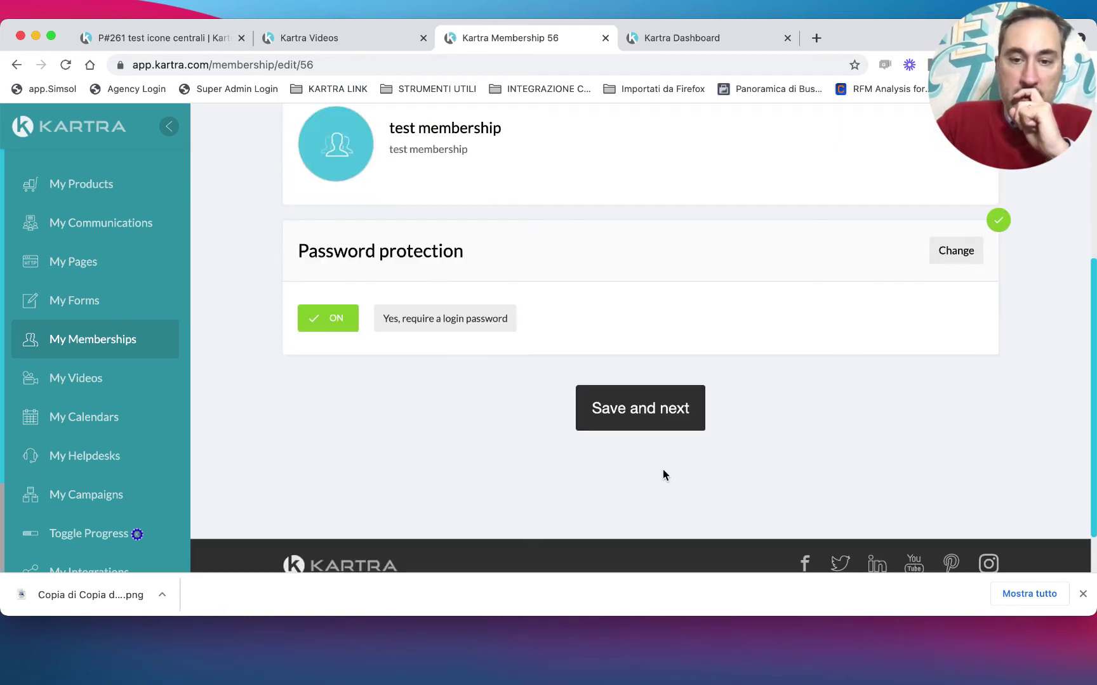
{"action": "left_click", "coordinate": [674, 417]}
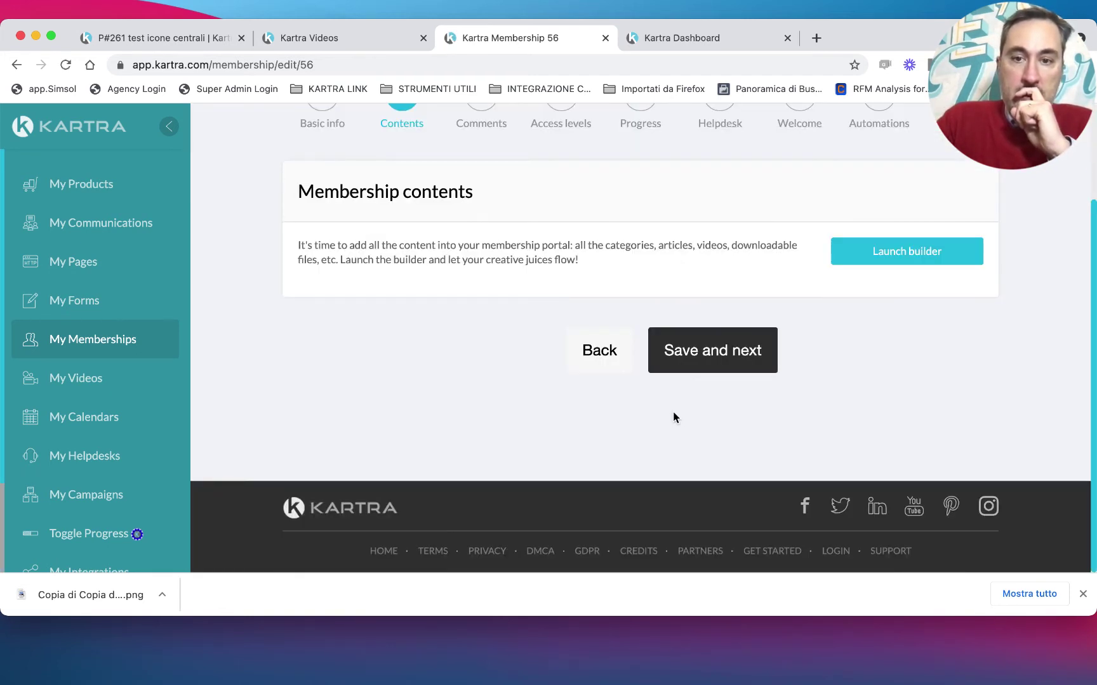
{"action": "left_click", "coordinate": [881, 256]}
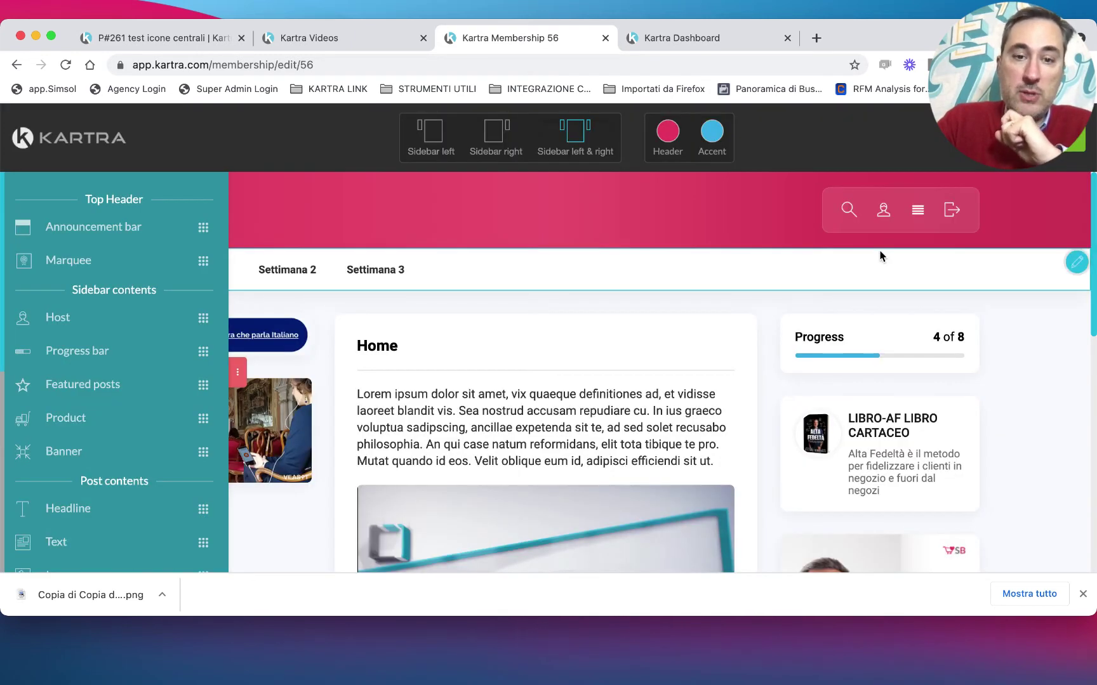
Step: Add a Product component to the membership's right sidebar, above the LIBRO-AF LIBRO CARTACEO product
{"action": "scroll", "coordinate": [825, 355], "scroll_direction": "down", "scroll_amount": 5}
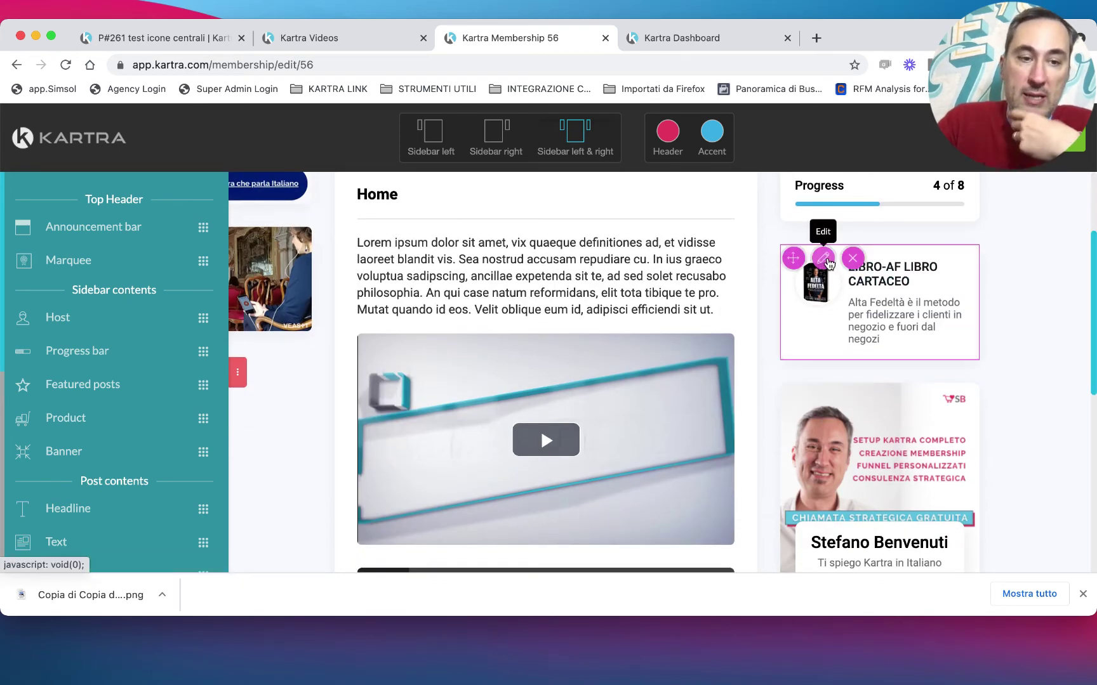
{"action": "left_click_drag", "start_coordinate": [142, 421], "coordinate": [898, 275]}
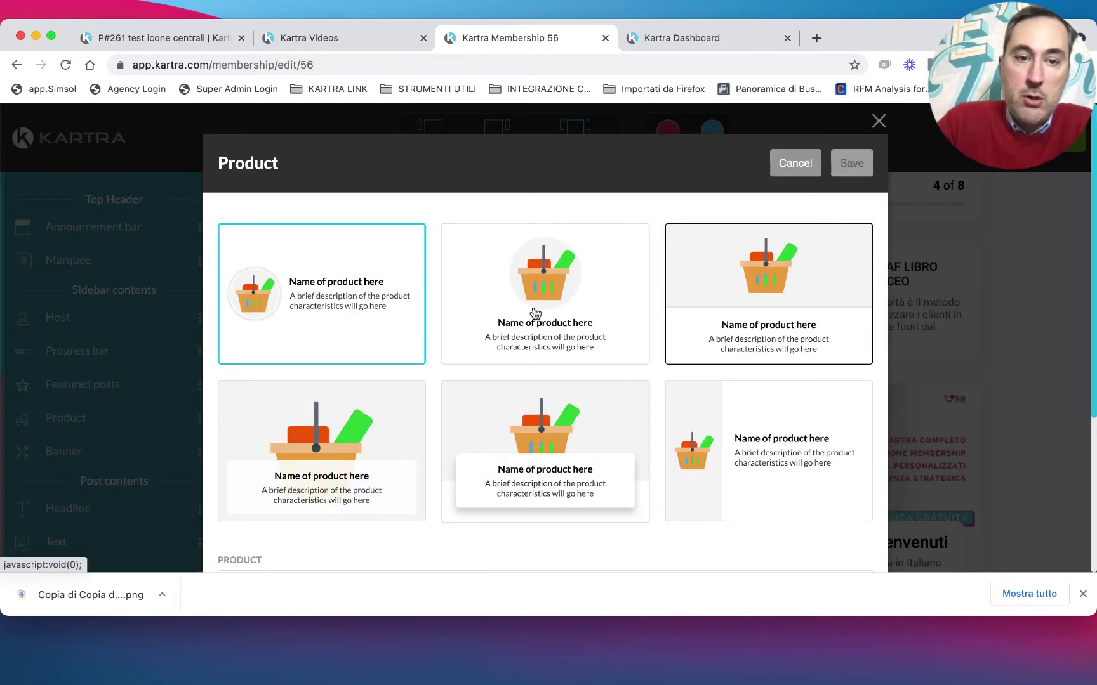
{"action": "scroll", "coordinate": [507, 426], "scroll_direction": "down", "scroll_amount": 2}
{"action": "scroll", "coordinate": [483, 406], "scroll_direction": "down", "scroll_amount": 5}
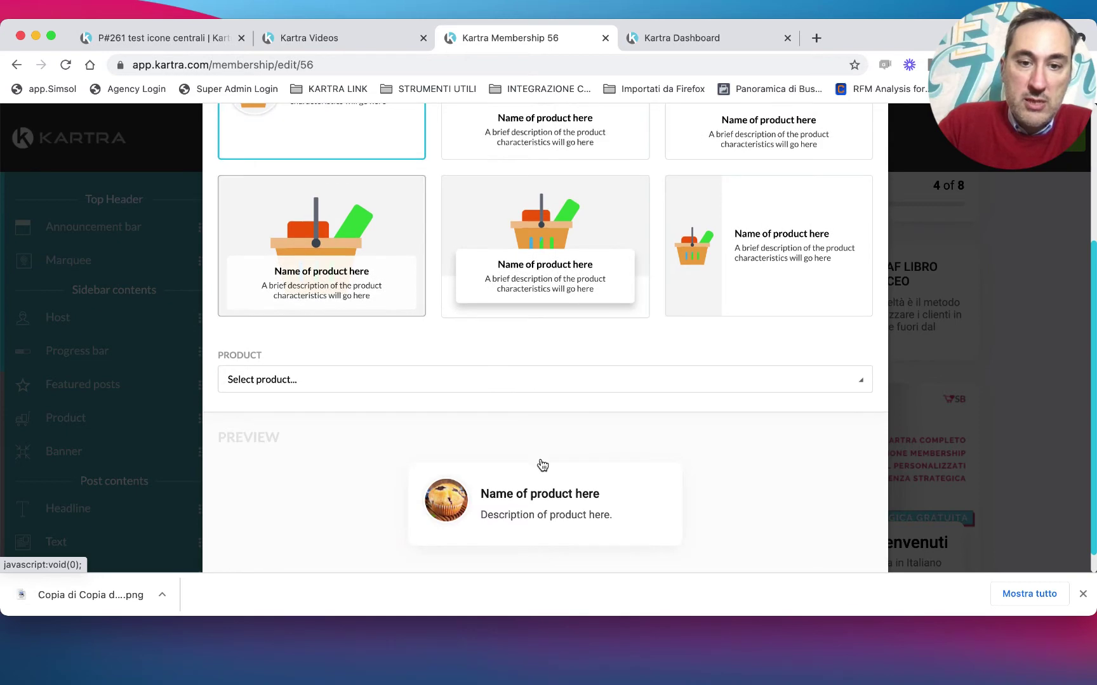
{"action": "scroll", "coordinate": [532, 435], "scroll_direction": "down", "scroll_amount": 1}
Step: Try the product layouts with the text overlaid on a large image and in an overlapping card
{"action": "left_click", "coordinate": [368, 273]}
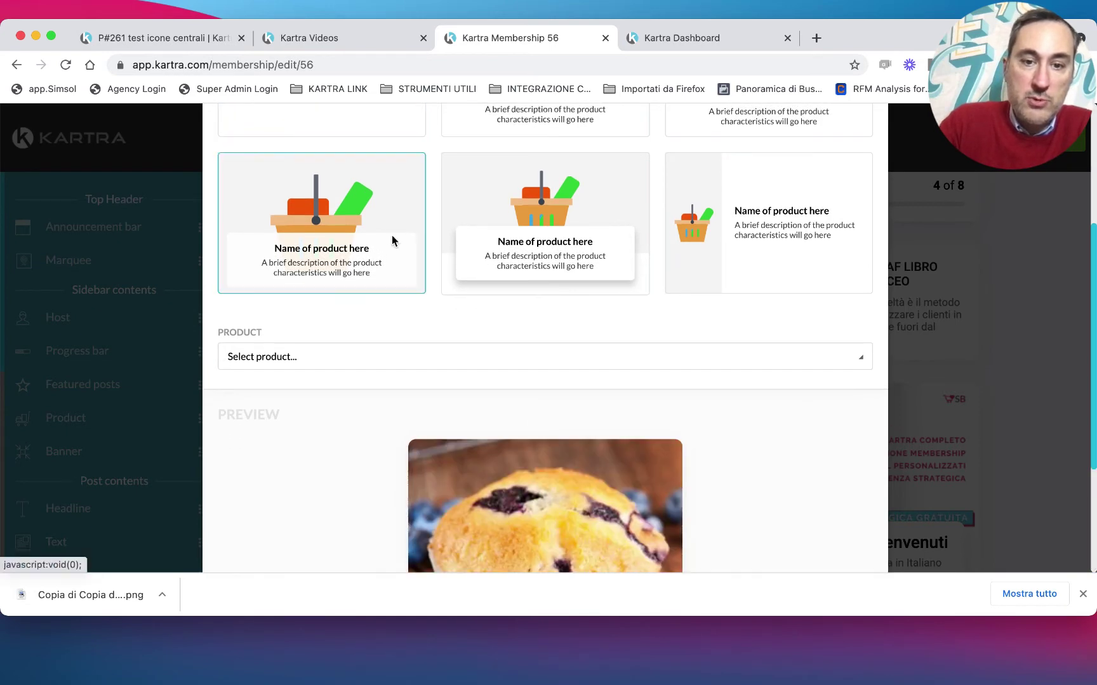
{"action": "scroll", "coordinate": [575, 313], "scroll_direction": "down", "scroll_amount": 3}
{"action": "scroll", "coordinate": [575, 311], "scroll_direction": "up", "scroll_amount": 4}
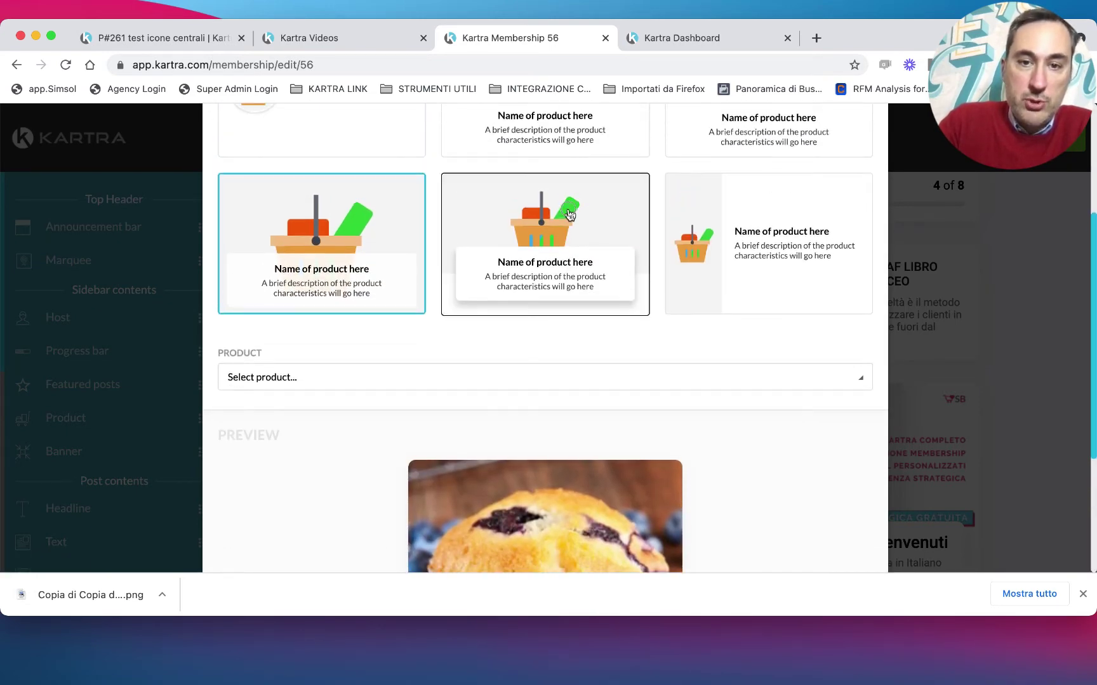
{"action": "left_click", "coordinate": [569, 215]}
{"action": "scroll", "coordinate": [612, 296], "scroll_direction": "down", "scroll_amount": 3}
{"action": "scroll", "coordinate": [698, 191], "scroll_direction": "up", "scroll_amount": 3}
Step: Give the product block the layout with a full-height image beside the text, assign Assistenza Oraria Kartra, and save it
{"action": "left_click", "coordinate": [703, 188]}
{"action": "scroll", "coordinate": [682, 311], "scroll_direction": "up", "scroll_amount": 1}
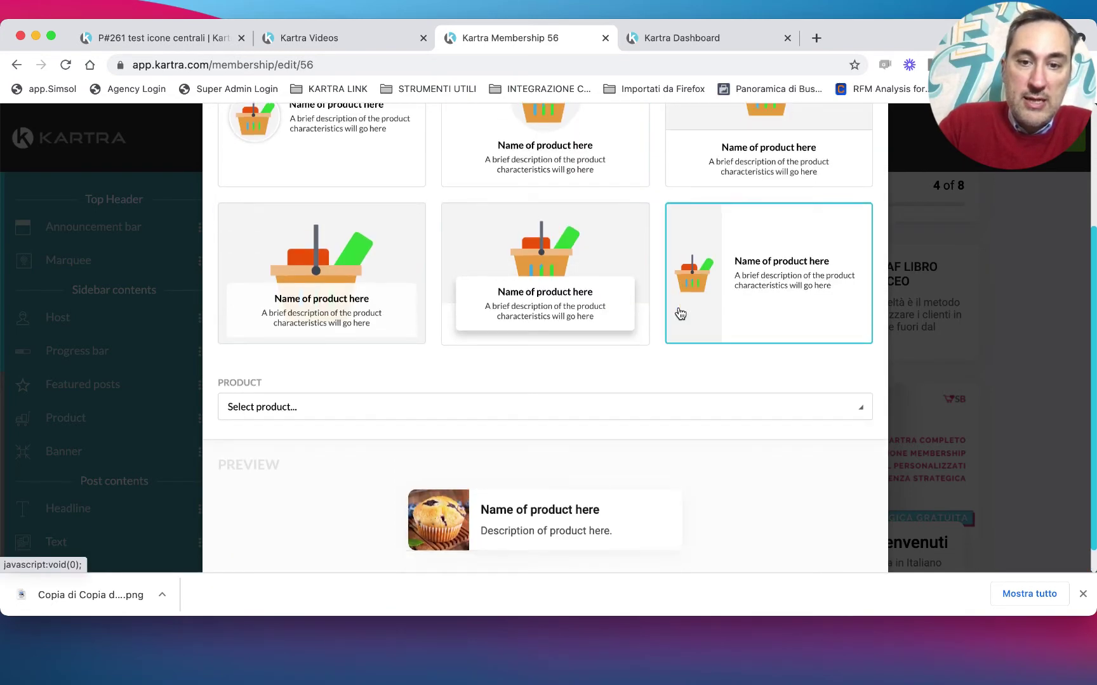
{"action": "left_click", "coordinate": [811, 405]}
{"action": "scroll", "coordinate": [372, 355], "scroll_direction": "down", "scroll_amount": 2}
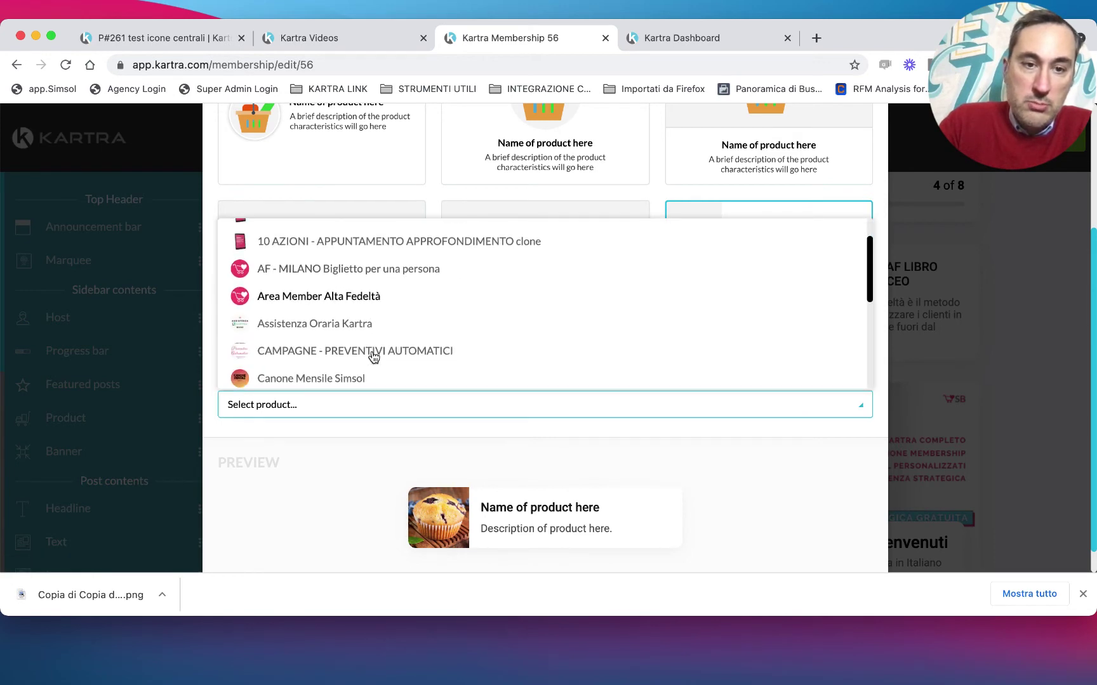
{"action": "left_click", "coordinate": [367, 328]}
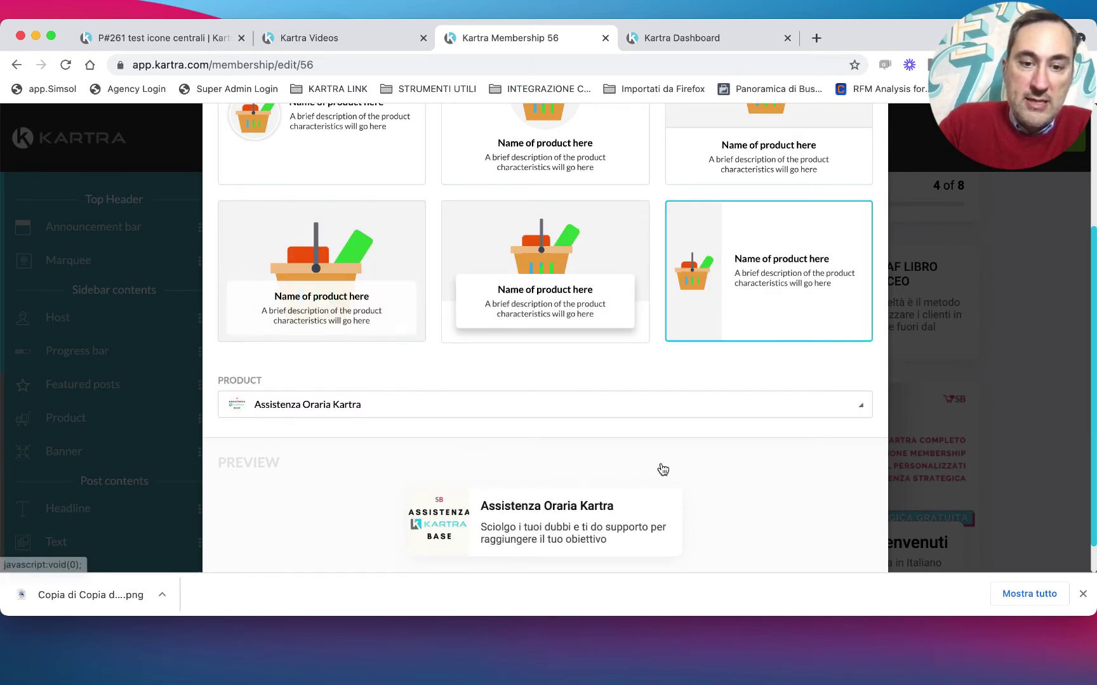
{"action": "scroll", "coordinate": [715, 506], "scroll_direction": "down", "scroll_amount": 1}
{"action": "scroll", "coordinate": [715, 506], "scroll_direction": "up", "scroll_amount": 5}
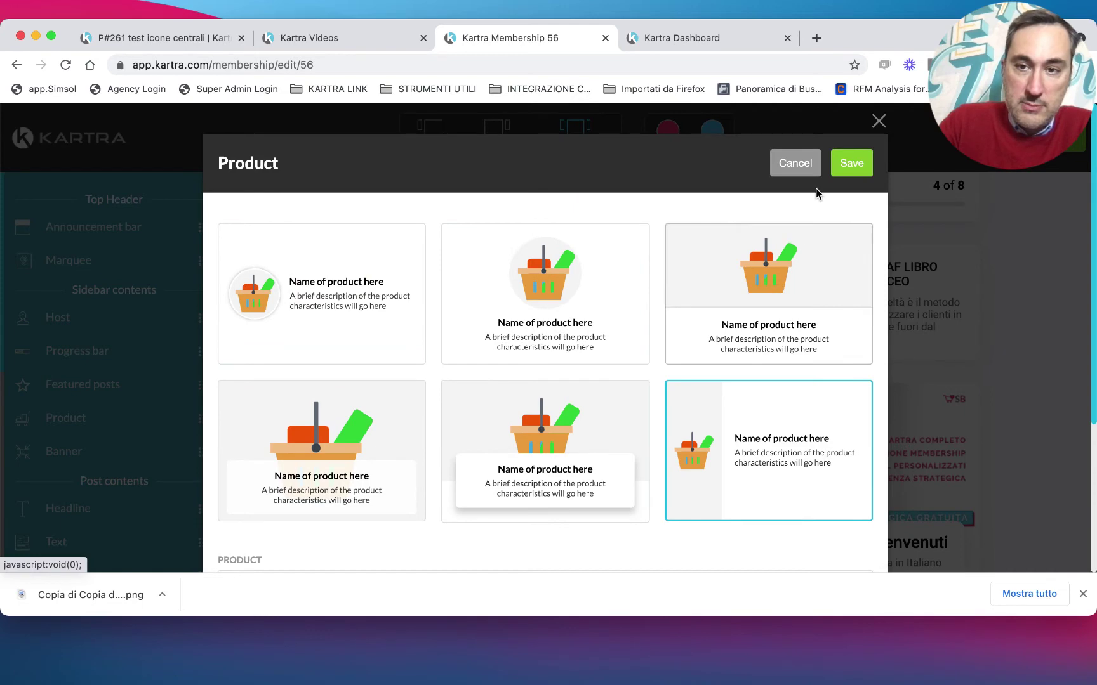
{"action": "left_click", "coordinate": [851, 164]}
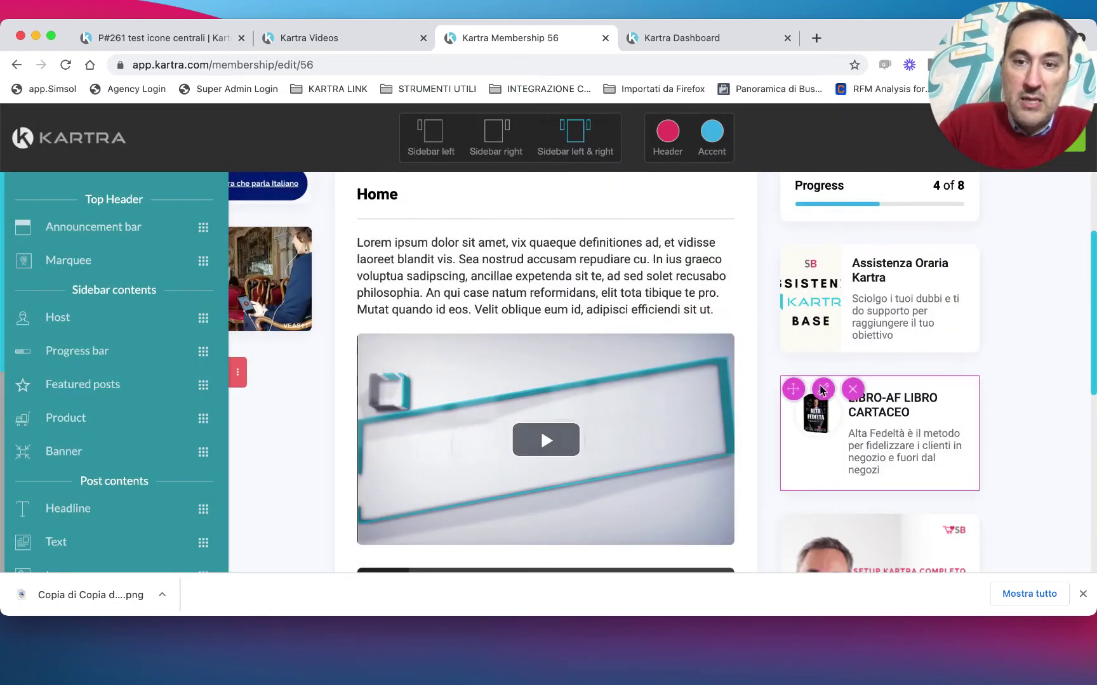
Step: Save and exit the membership builder with the selected template, and save the Contents stage to continue to Comments
{"action": "mouse_move", "coordinate": [823, 266]}
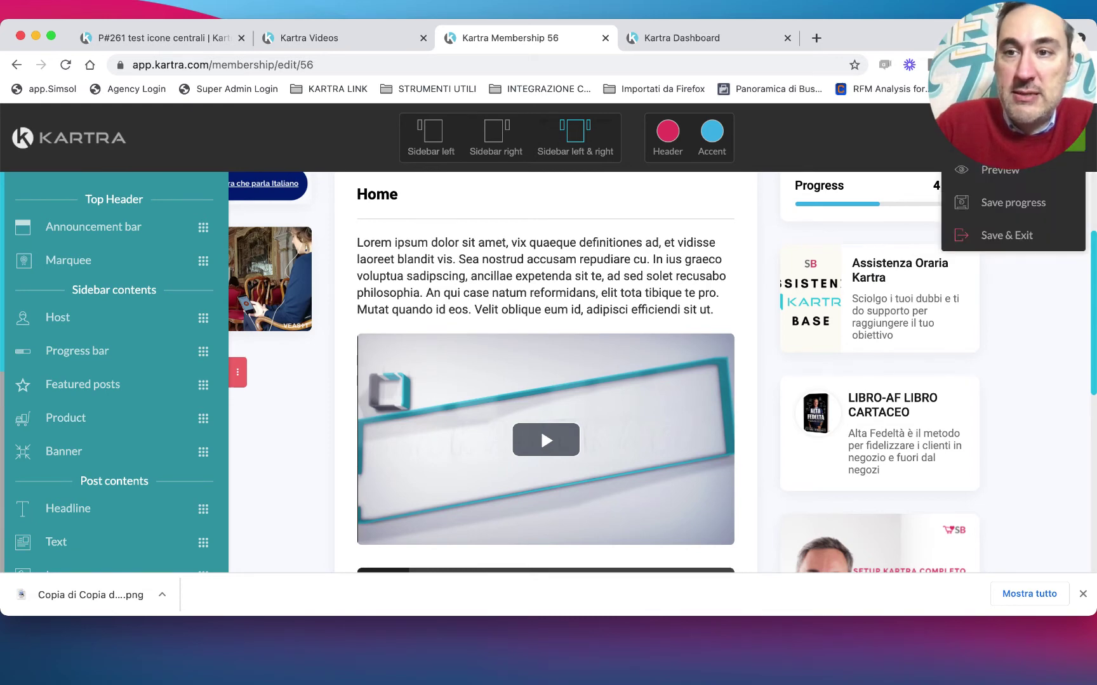
{"action": "left_click", "coordinate": [999, 236]}
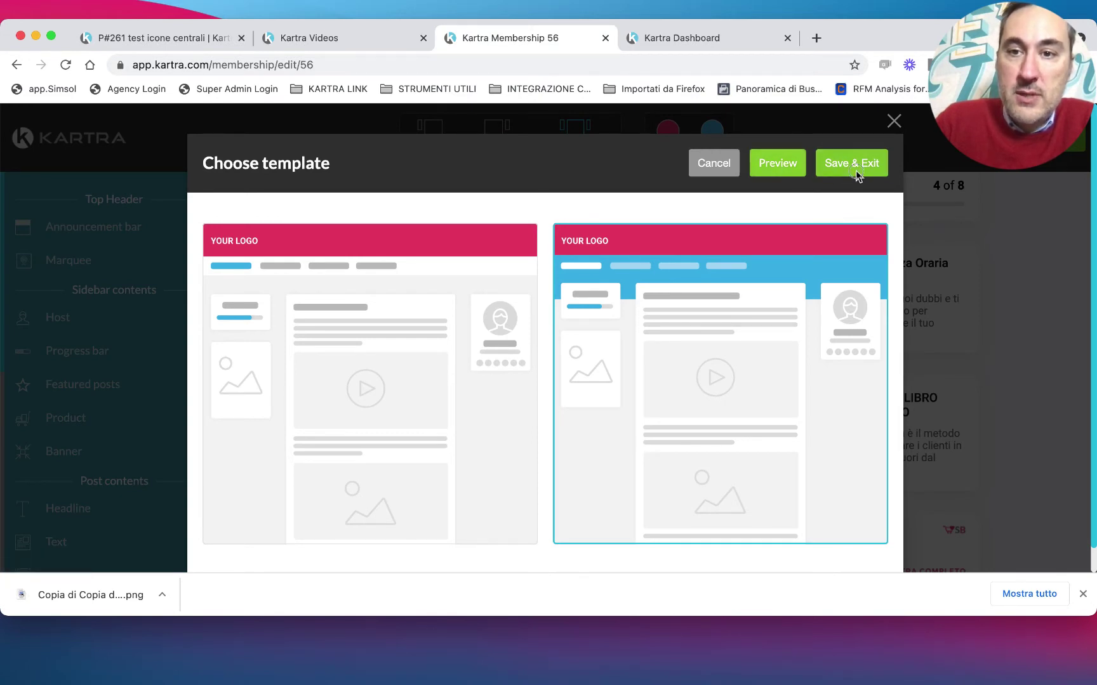
{"action": "left_click", "coordinate": [856, 171]}
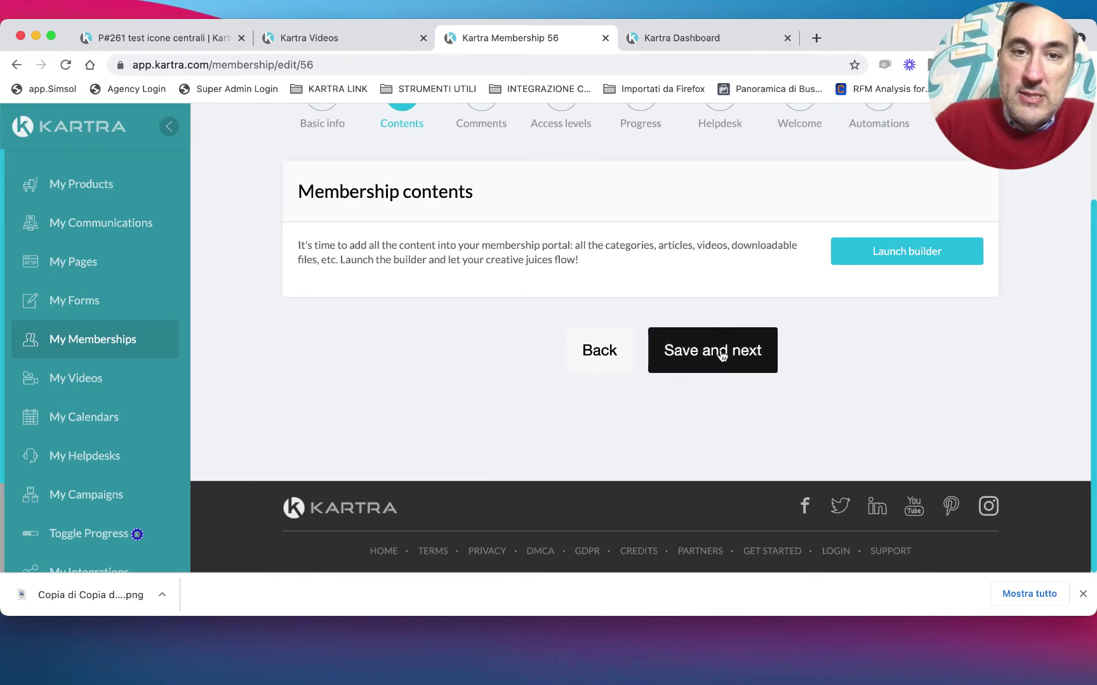
{"action": "left_click", "coordinate": [722, 357]}
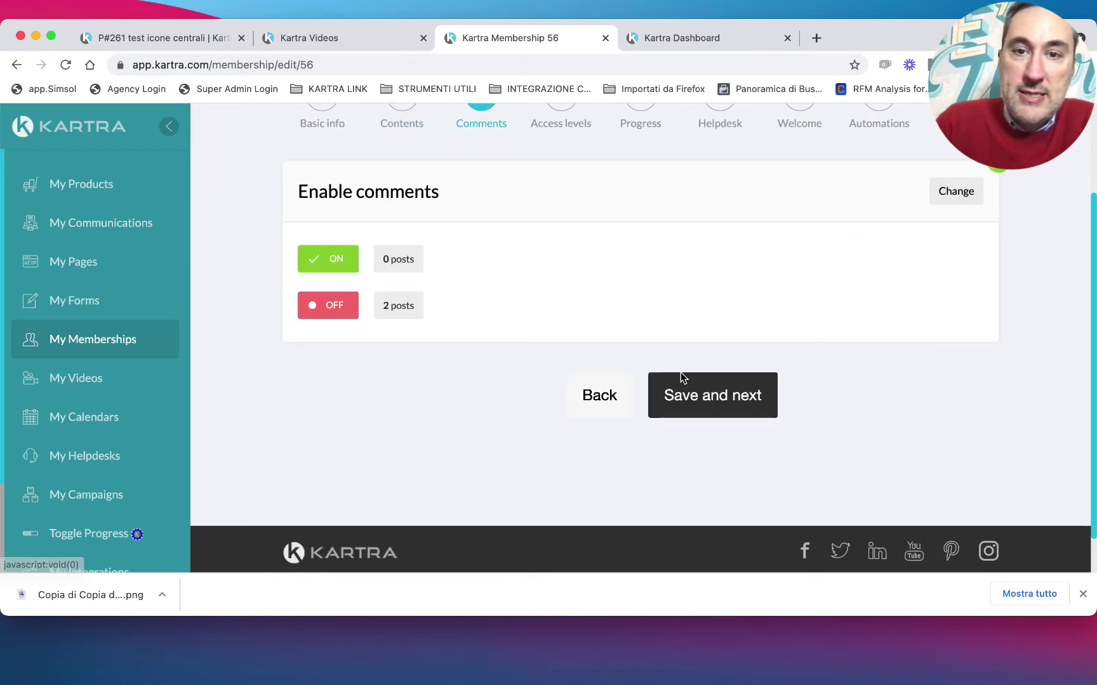
Step: Save the Comments stage to continue to Access levels, and open the Managing locked posts settings for editing
{"action": "left_click", "coordinate": [691, 391]}
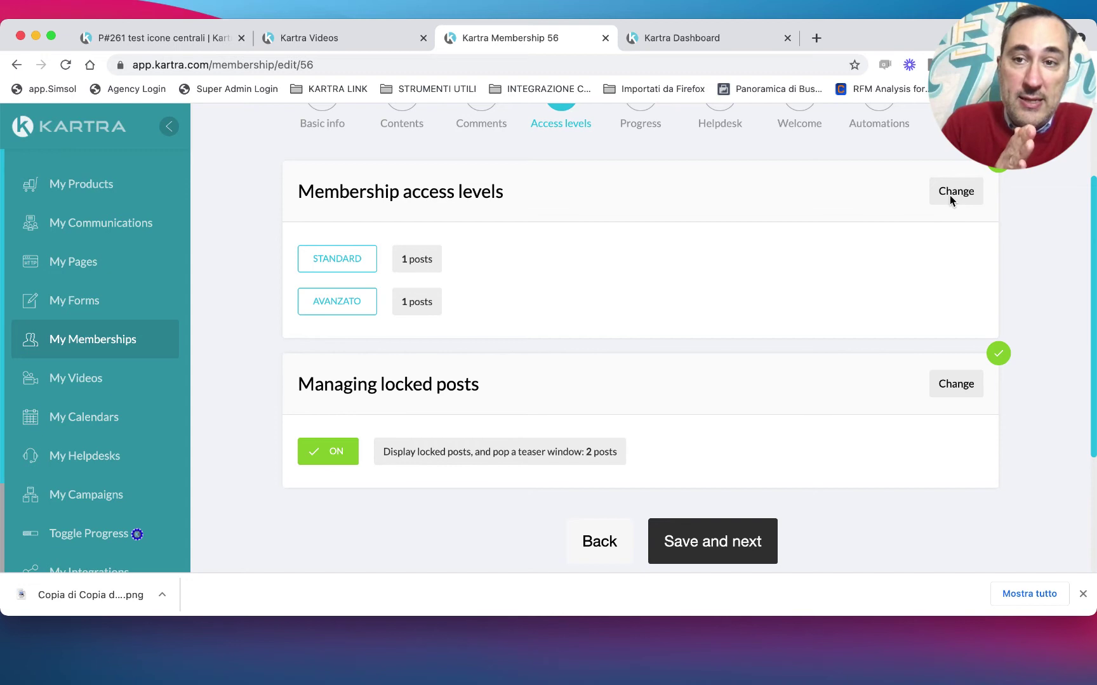
{"action": "left_click", "coordinate": [965, 392]}
{"action": "scroll", "coordinate": [763, 492], "scroll_direction": "down", "scroll_amount": 5}
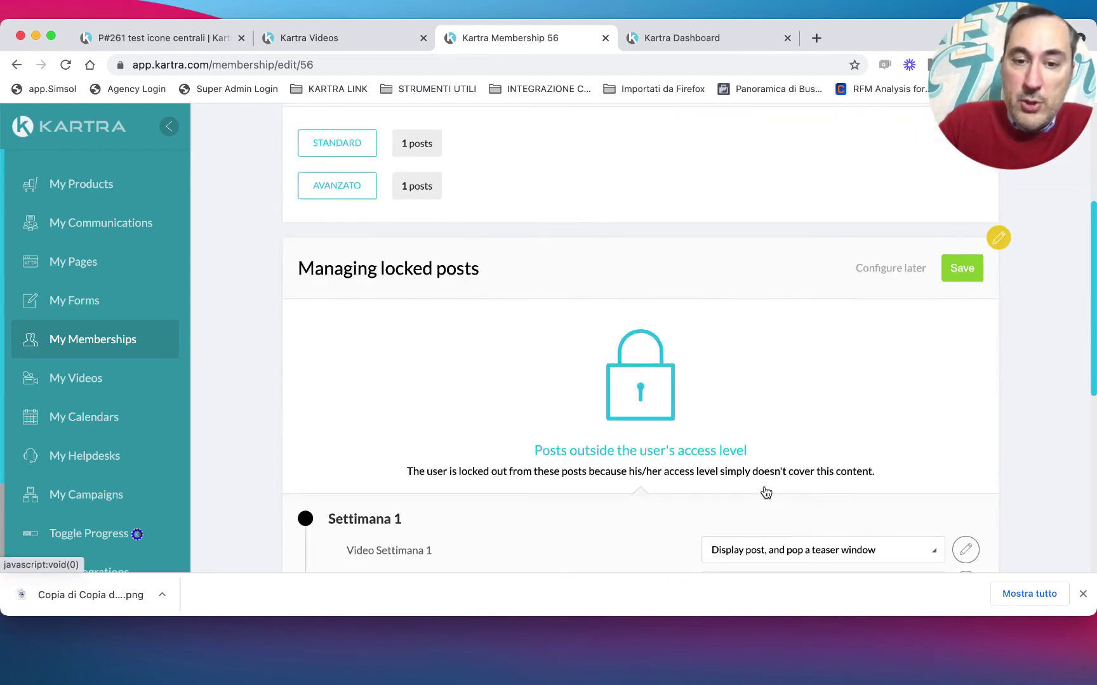
{"action": "scroll", "coordinate": [759, 380], "scroll_direction": "up", "scroll_amount": 1}
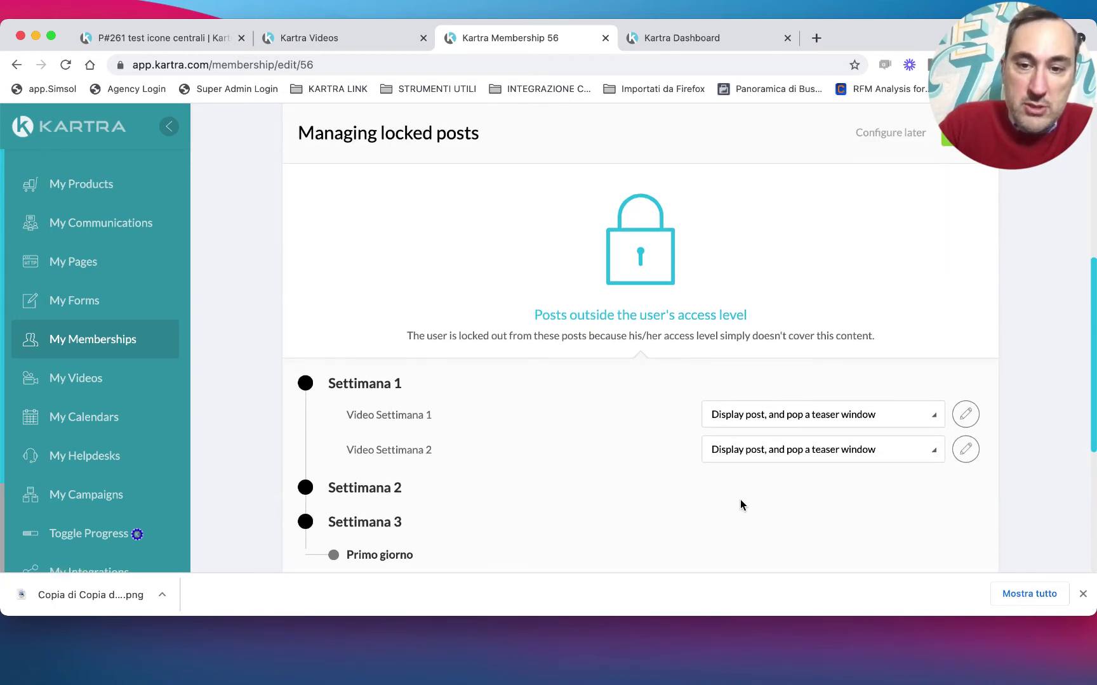
Step: Try the hidden and unclickable locked-post options for Video Settimana 1, then return to displaying it with a teaser window
{"action": "left_click", "coordinate": [882, 424]}
{"action": "left_click", "coordinate": [749, 314]}
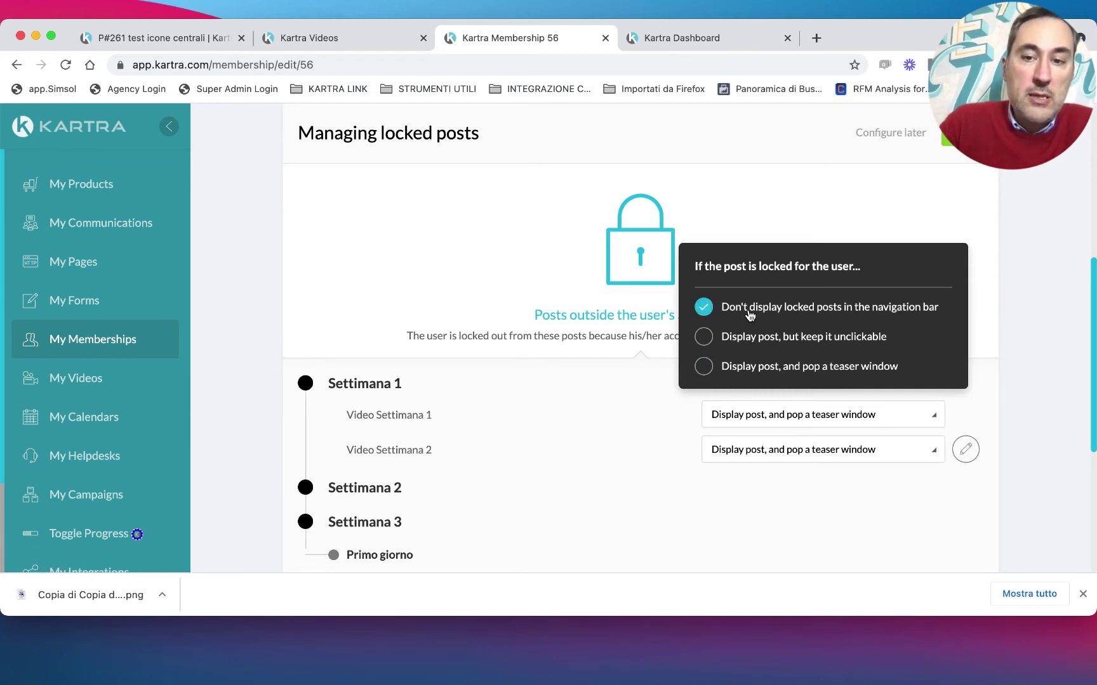
{"action": "left_click", "coordinate": [764, 349]}
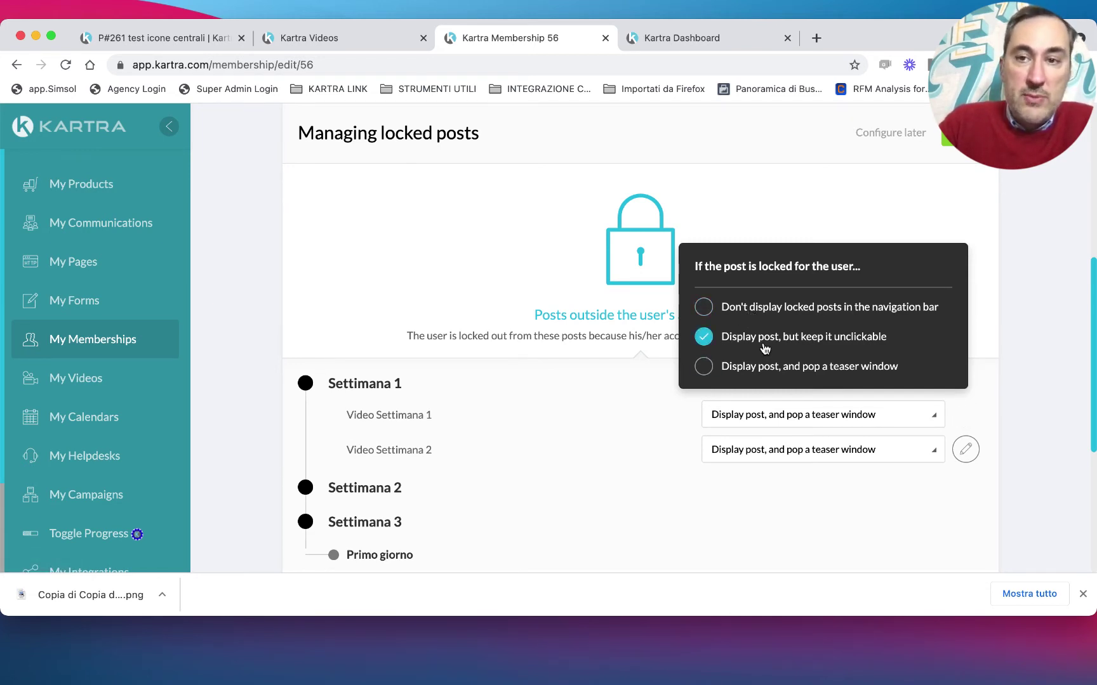
{"action": "left_click", "coordinate": [747, 375]}
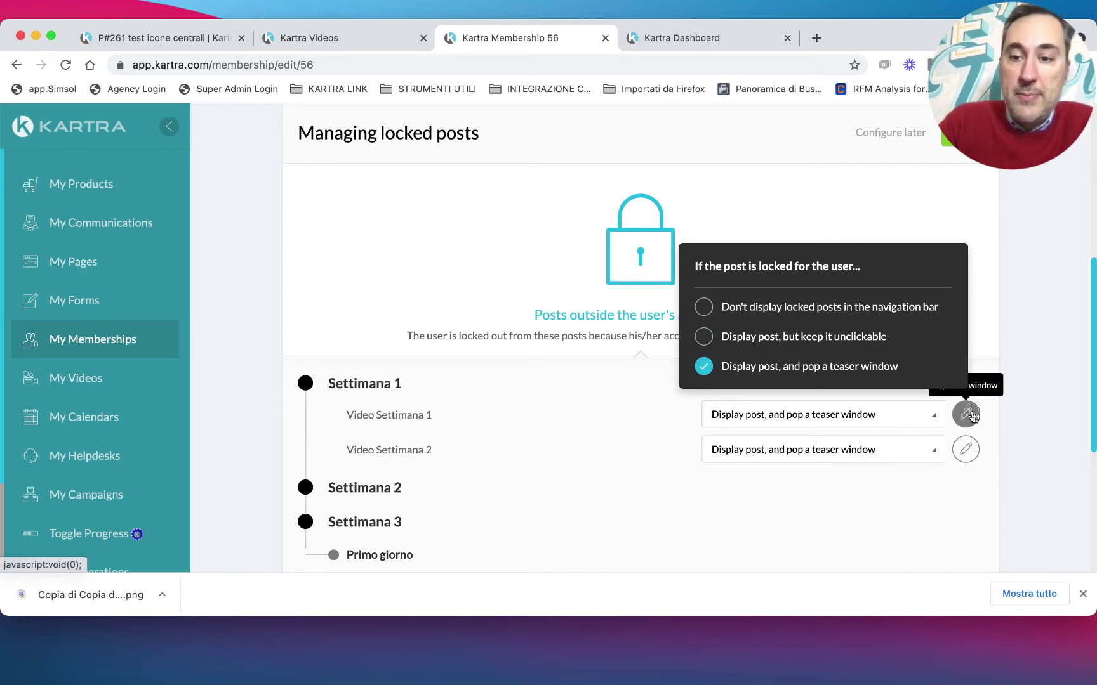
Step: Choose the teaser pop-up template with a video, custom text and a button for Video Settimana 1, and continue to its contents
{"action": "left_click", "coordinate": [966, 414]}
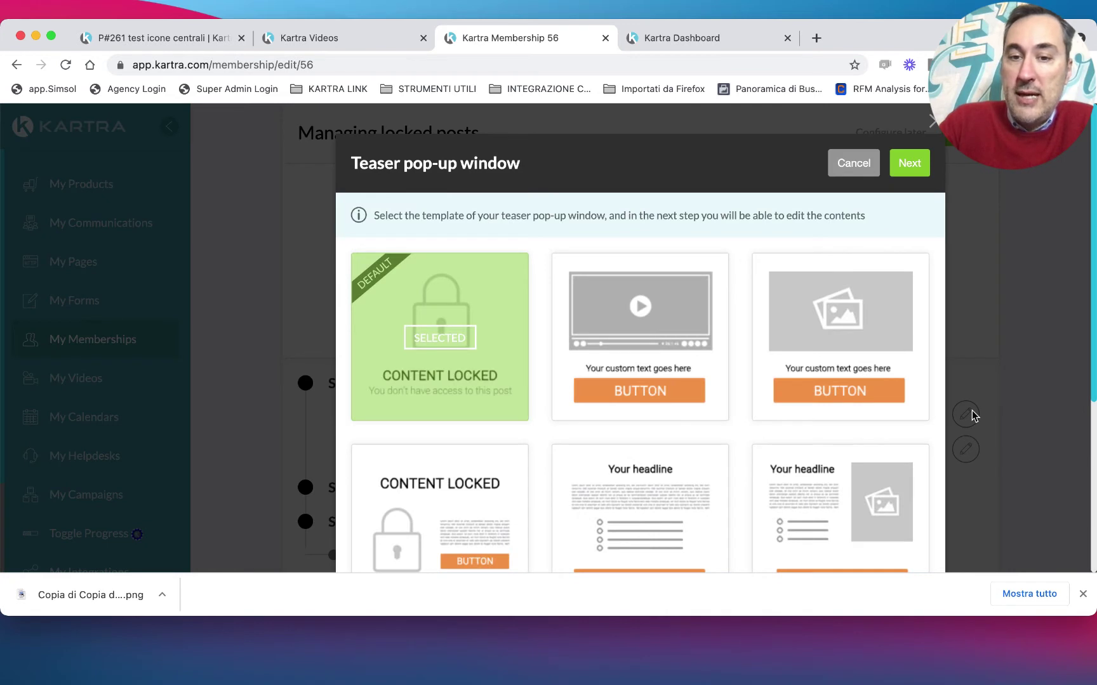
{"action": "scroll", "coordinate": [749, 380], "scroll_direction": "down", "scroll_amount": 2}
{"action": "left_click", "coordinate": [644, 274]}
{"action": "scroll", "coordinate": [647, 285], "scroll_direction": "down", "scroll_amount": 3}
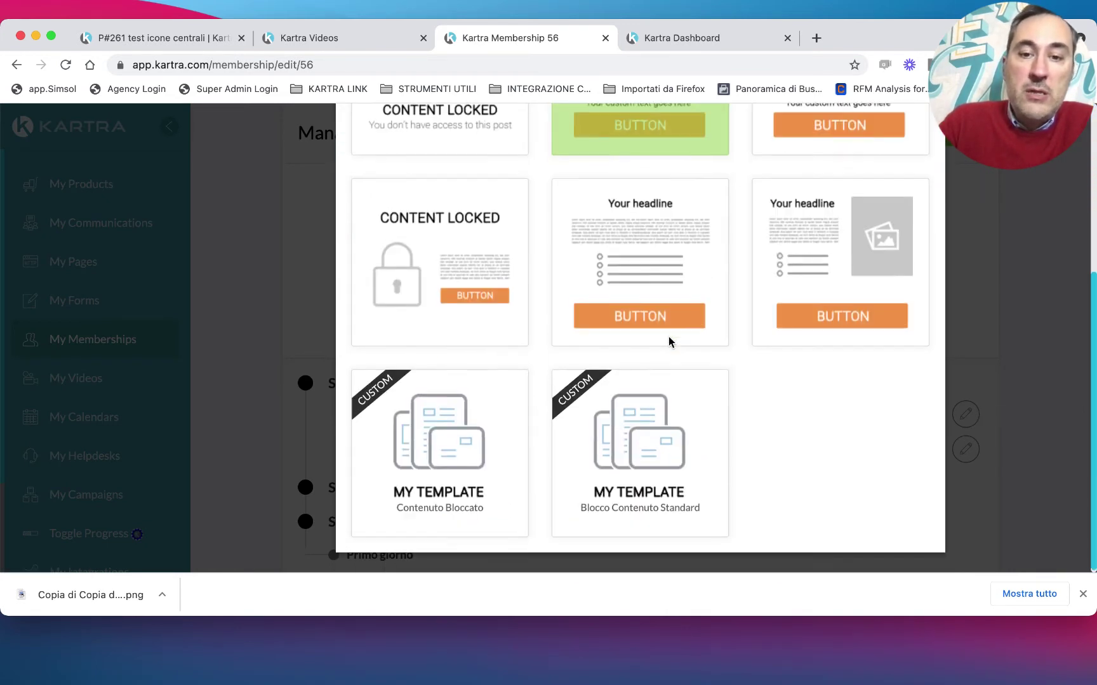
{"action": "scroll", "coordinate": [644, 455], "scroll_direction": "up", "scroll_amount": 5}
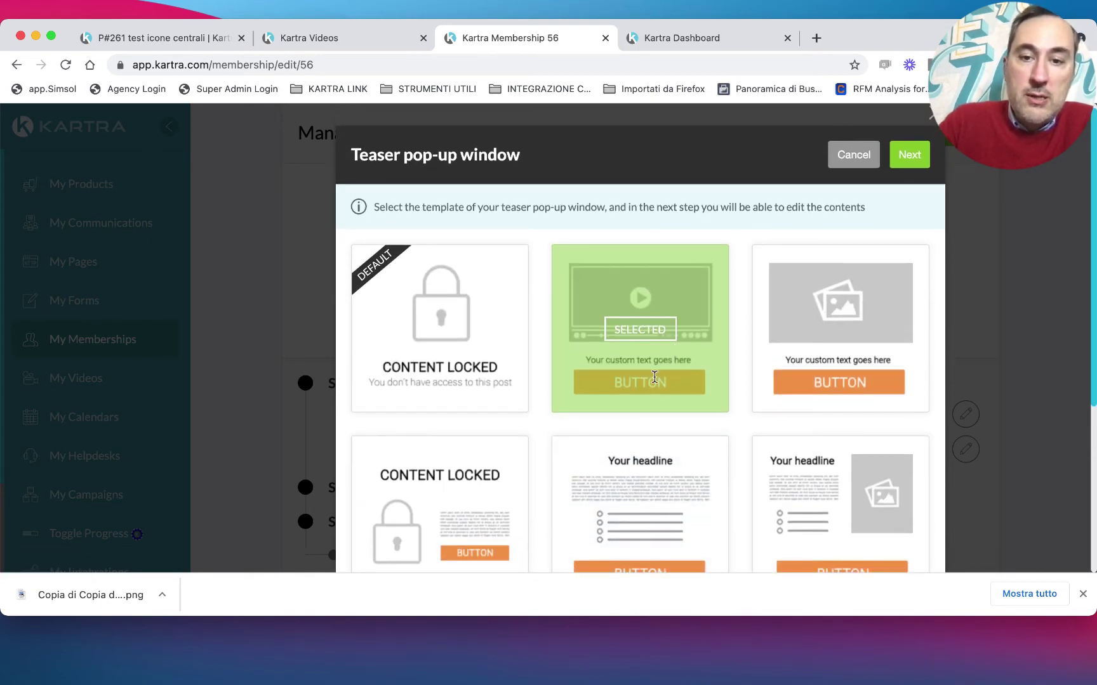
{"action": "scroll", "coordinate": [657, 387], "scroll_direction": "down", "scroll_amount": 3}
{"action": "scroll", "coordinate": [657, 387], "scroll_direction": "up", "scroll_amount": 4}
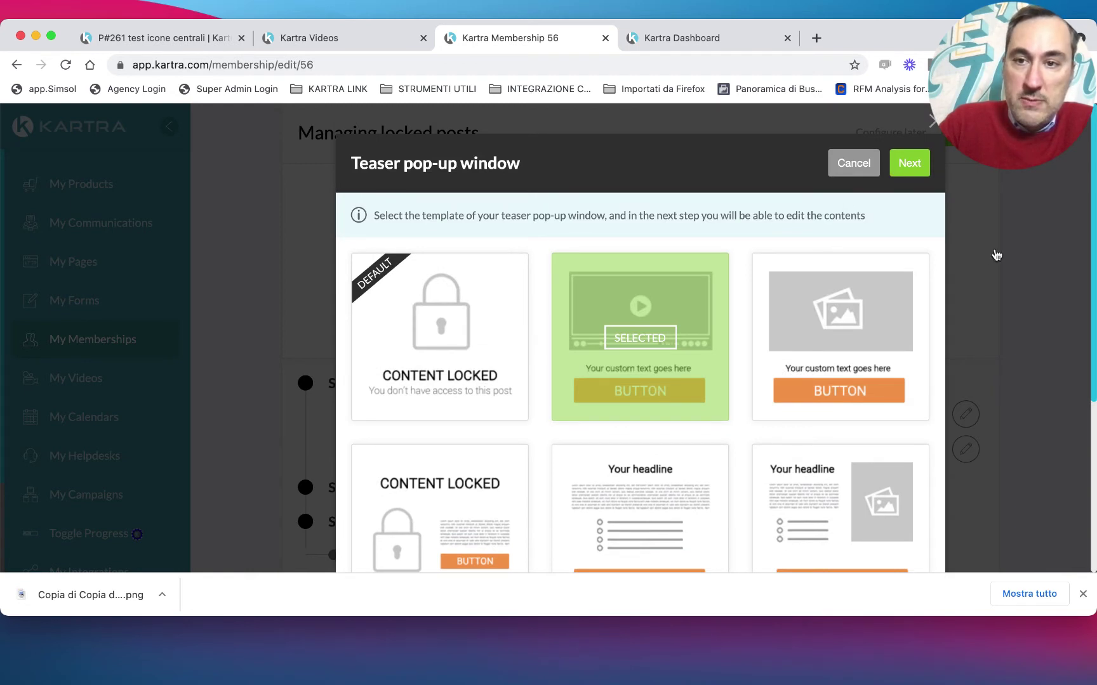
{"action": "left_click", "coordinate": [909, 163]}
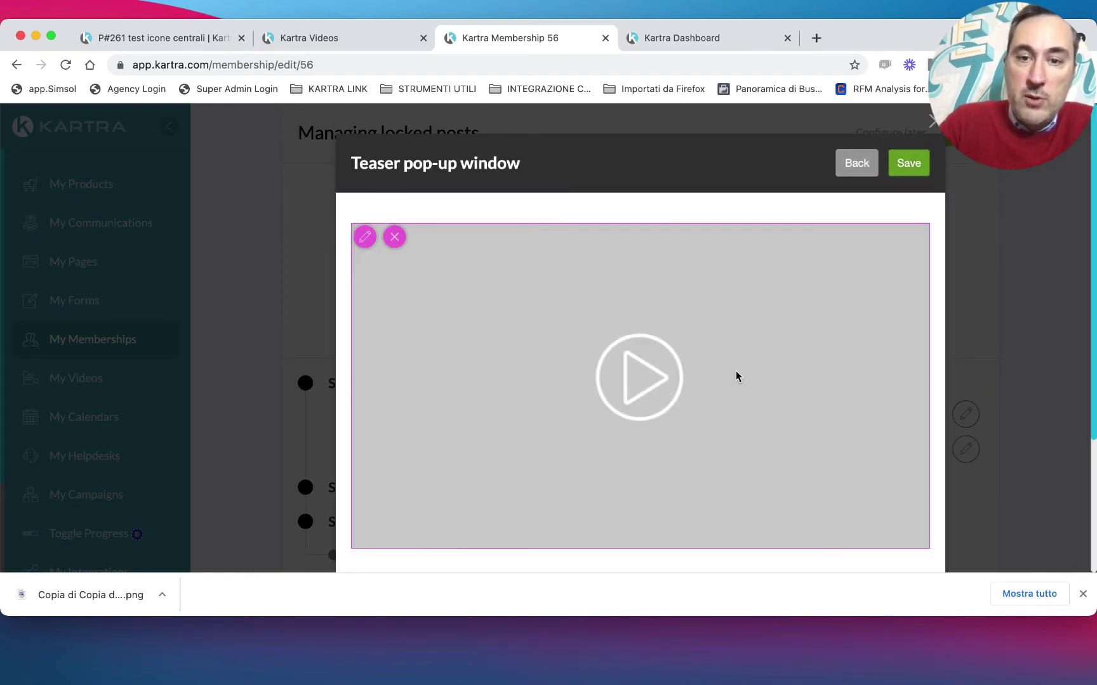
Step: Set the teaser pop-up's video to the Kartra video Video Test from No category in particular, and save it
{"action": "scroll", "coordinate": [506, 234], "scroll_direction": "down", "scroll_amount": 2}
{"action": "left_click", "coordinate": [364, 188]}
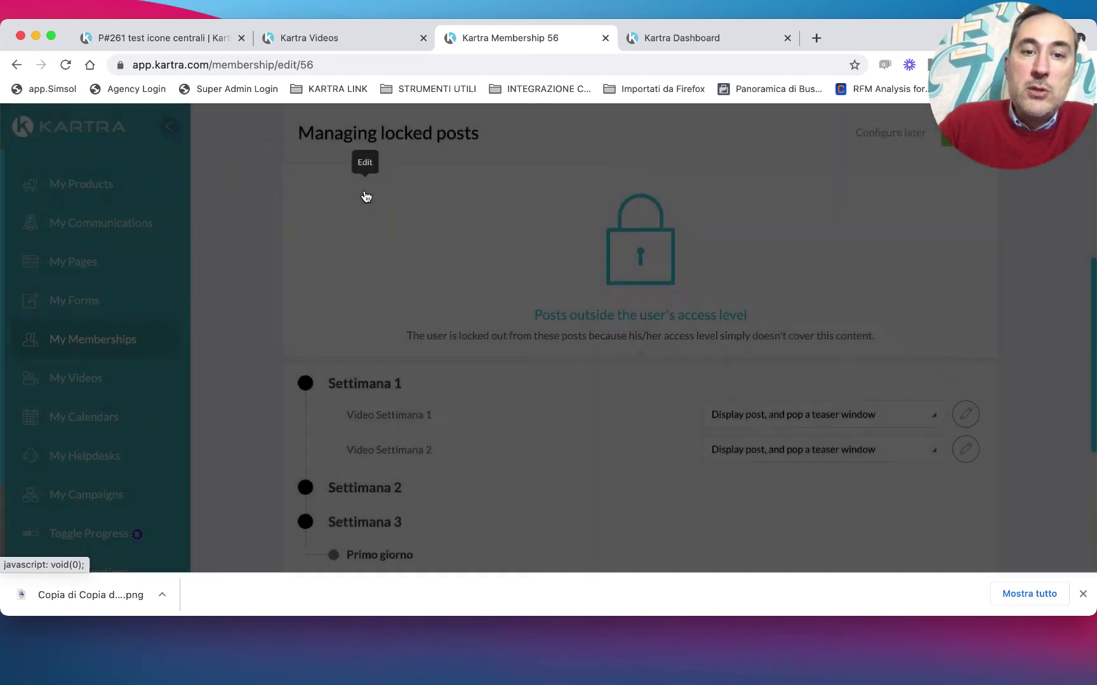
{"action": "left_click", "coordinate": [482, 267]}
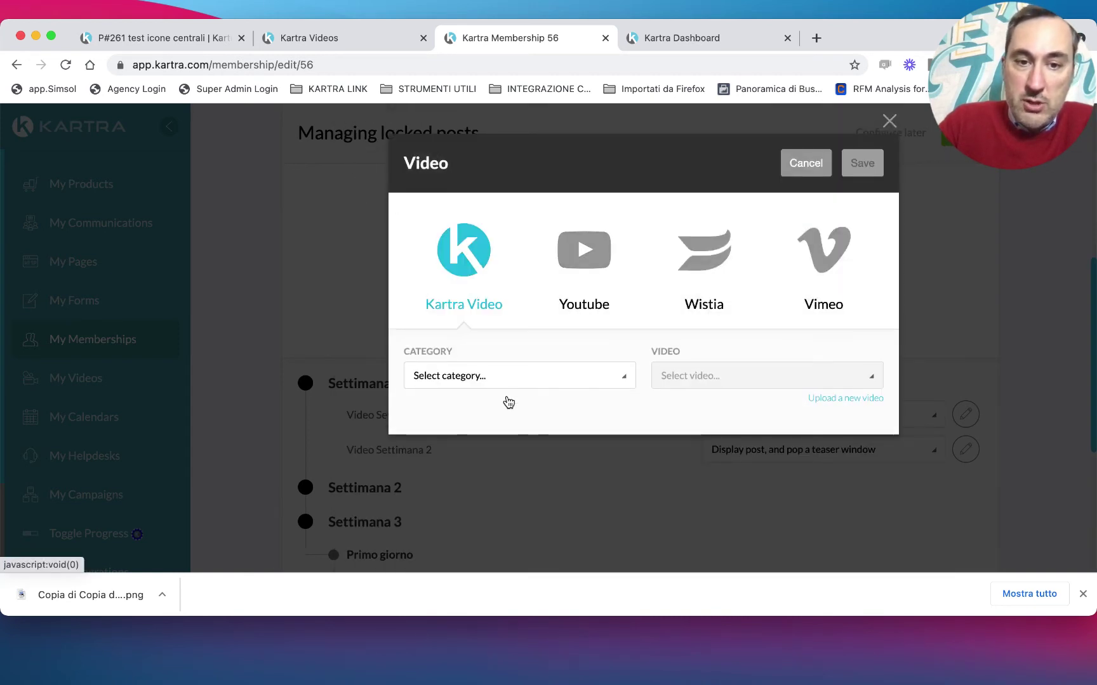
{"action": "left_click", "coordinate": [507, 375]}
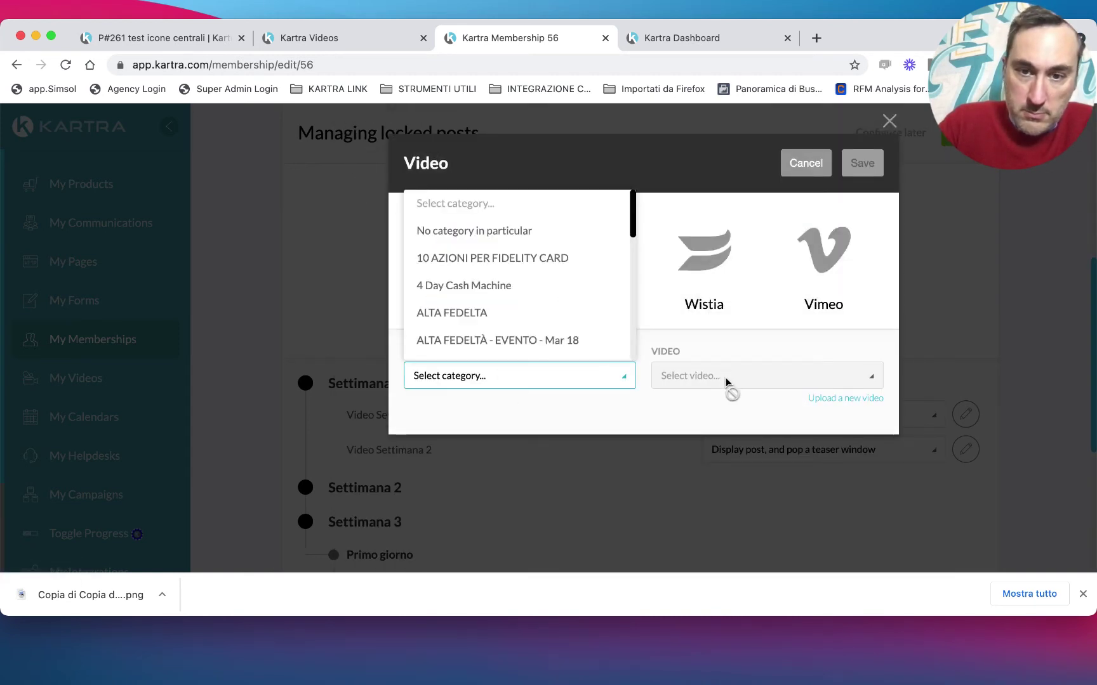
{"action": "left_click", "coordinate": [439, 233]}
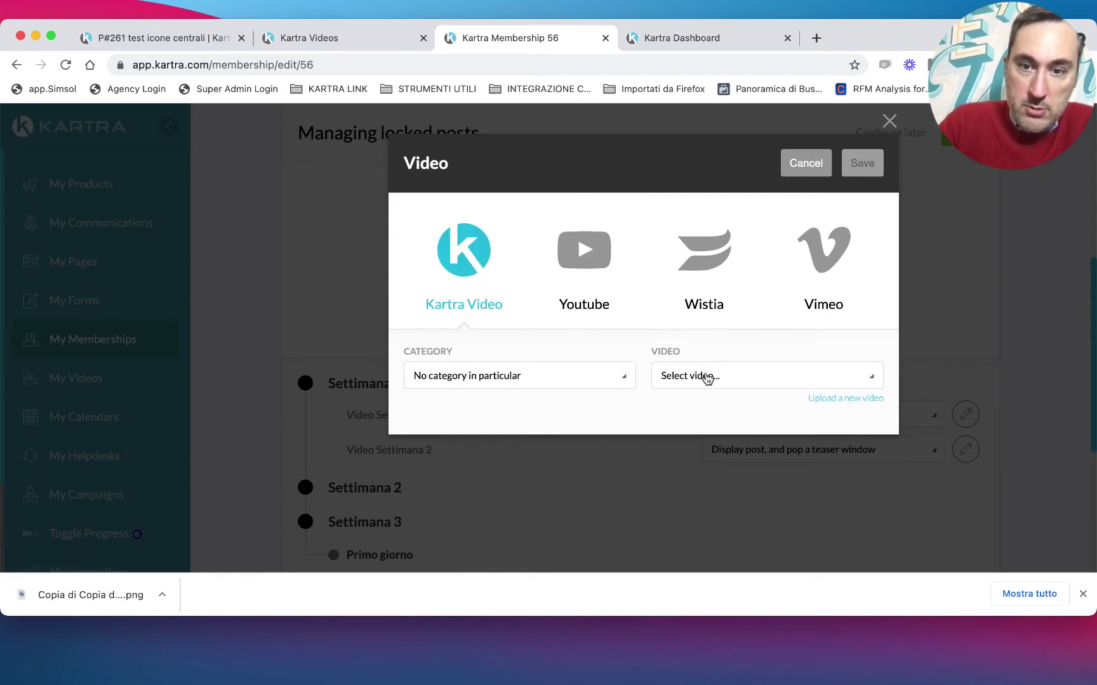
{"action": "left_click", "coordinate": [703, 375]}
{"action": "left_click", "coordinate": [709, 430]}
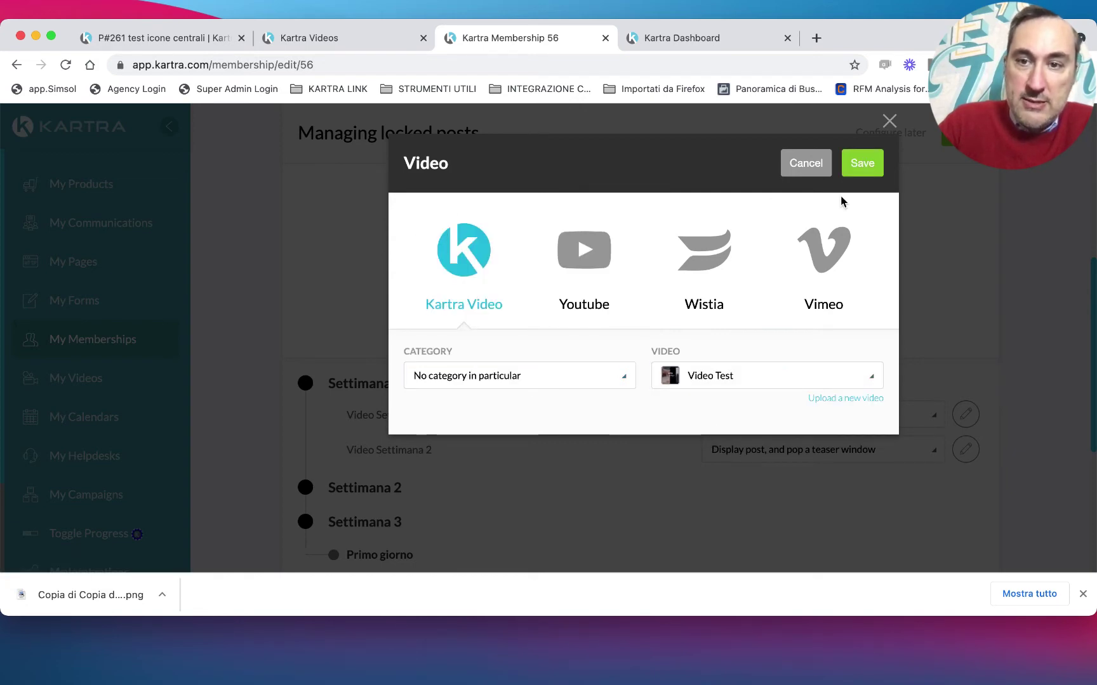
{"action": "left_click", "coordinate": [862, 167]}
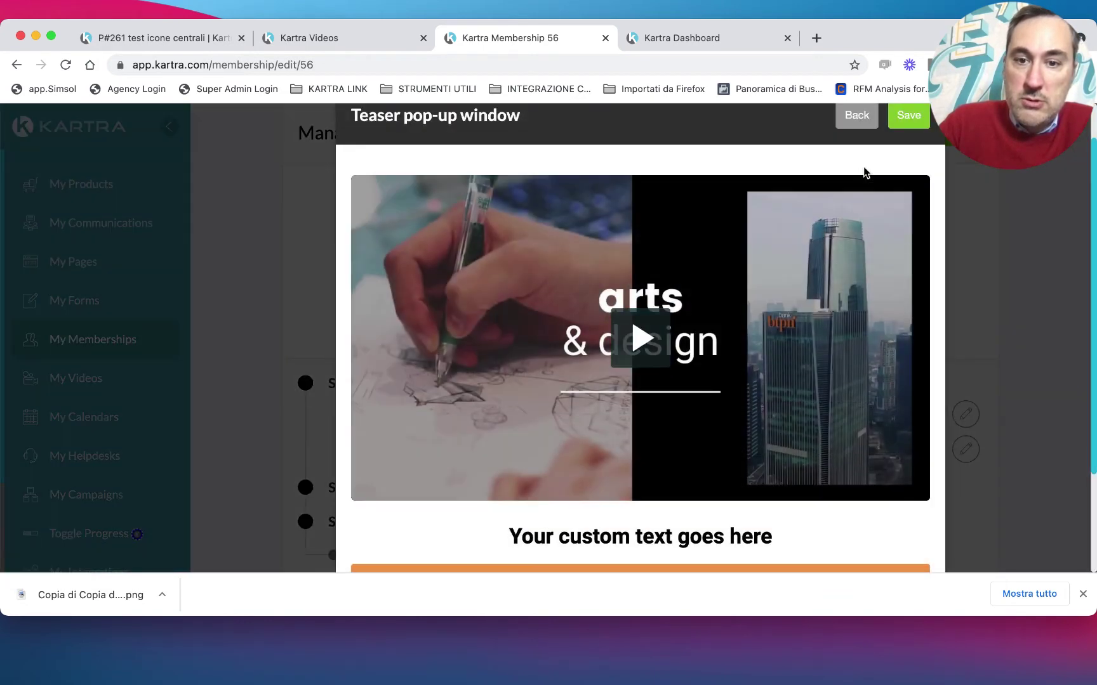
{"action": "scroll", "coordinate": [631, 418], "scroll_direction": "down", "scroll_amount": 3}
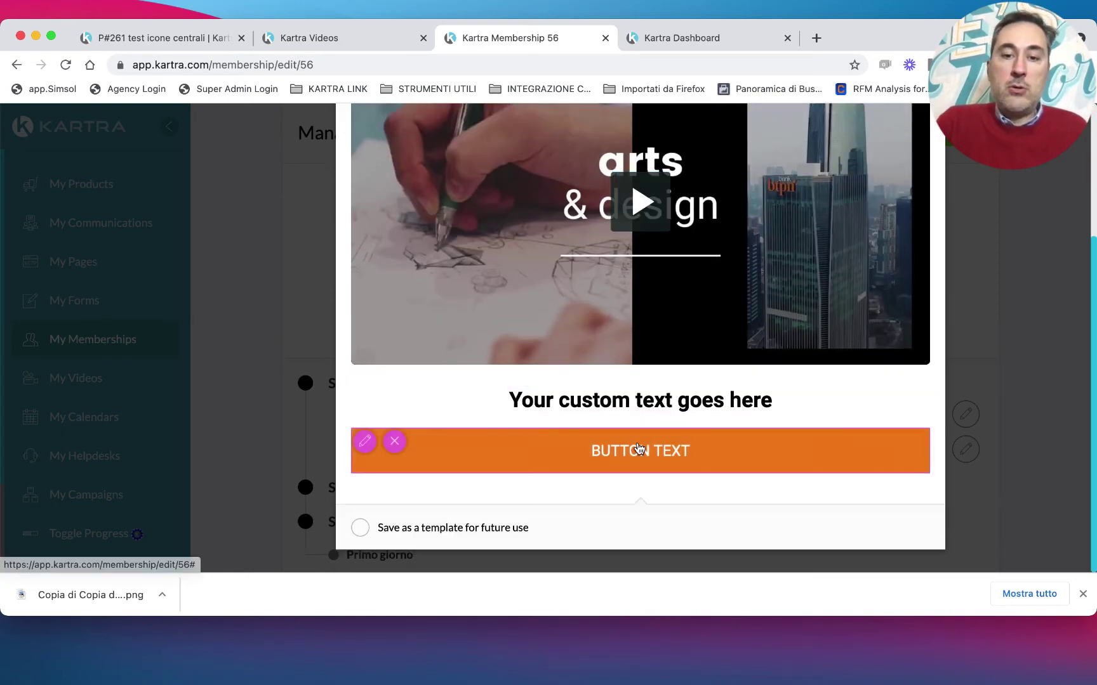
{"action": "left_click", "coordinate": [364, 442]}
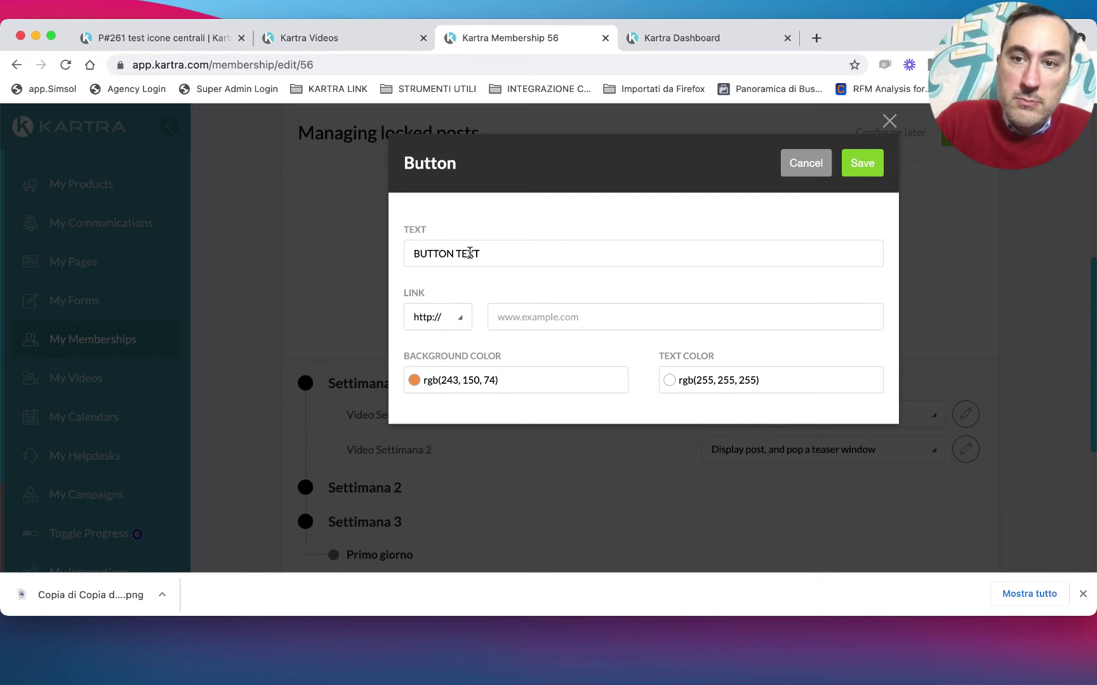
{"action": "left_click", "coordinate": [553, 319]}
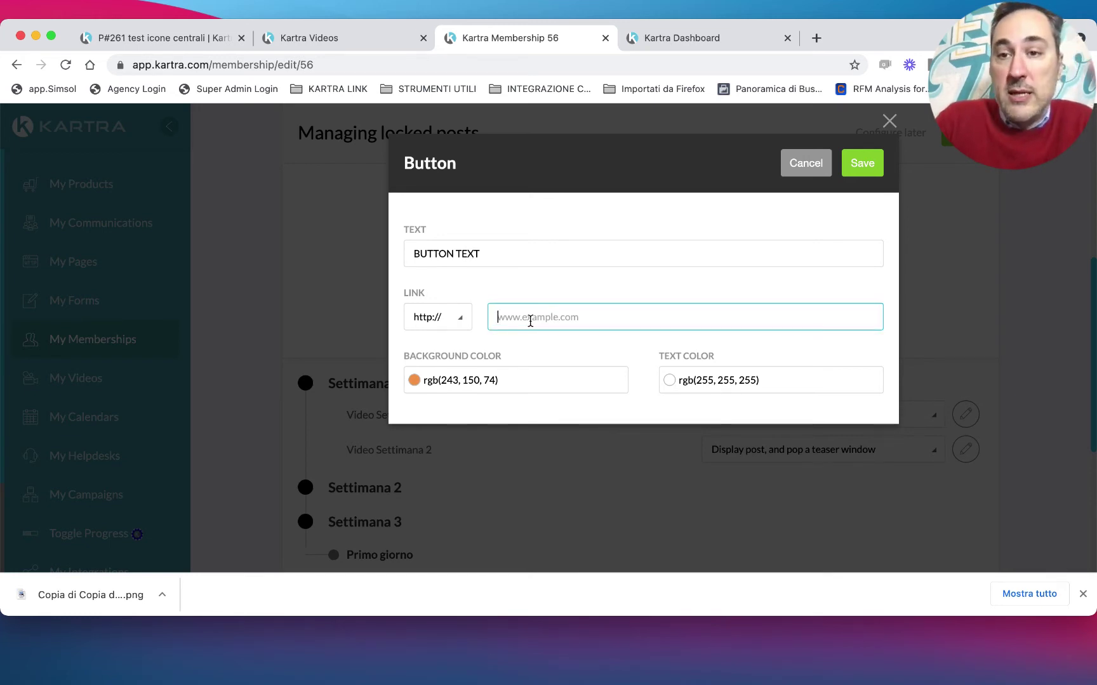
{"action": "left_click", "coordinate": [453, 320]}
{"action": "left_click", "coordinate": [453, 320]}
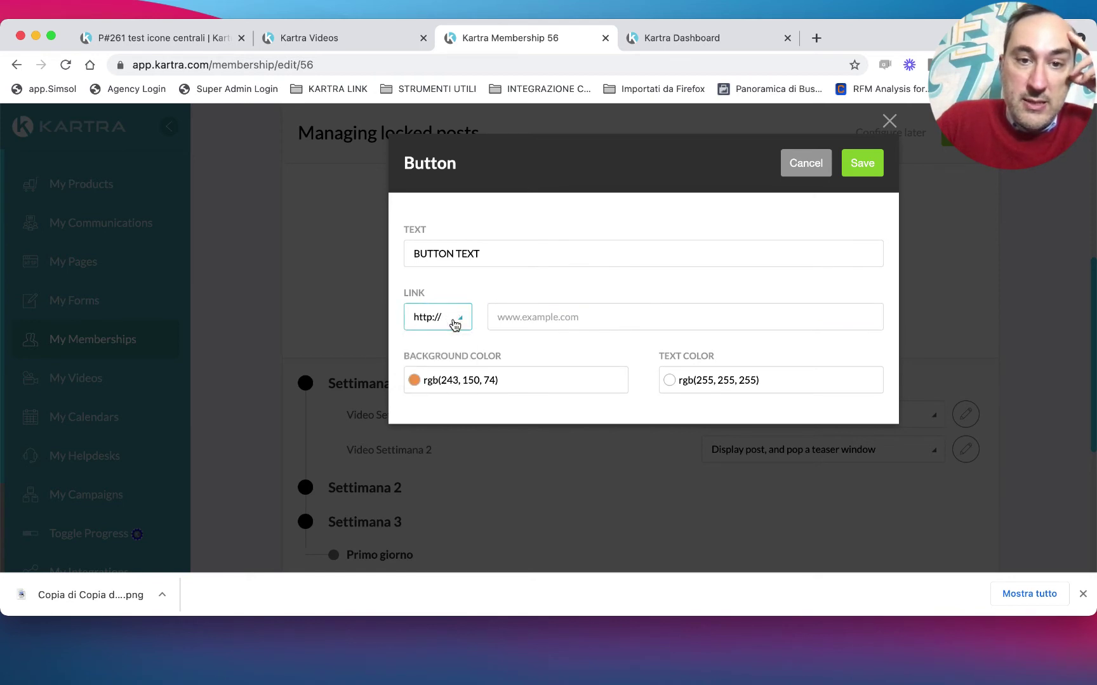
{"action": "left_click", "coordinate": [579, 252]}
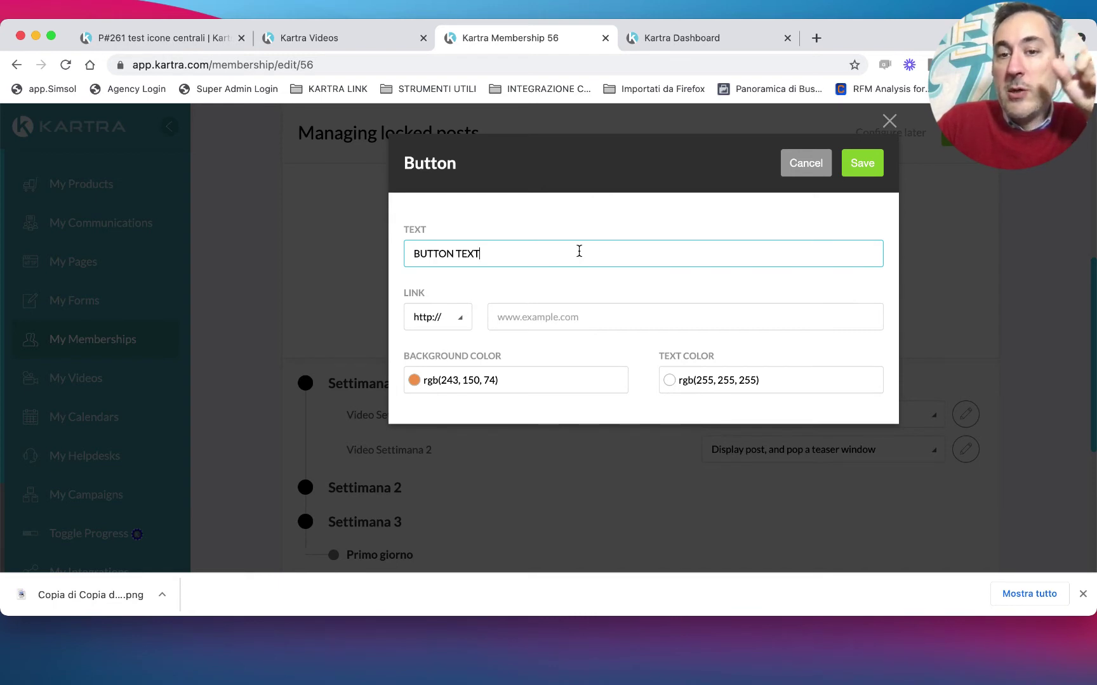
{"action": "left_click", "coordinate": [546, 308]}
{"action": "type", "text": "www.stefanobenvenuti.com"}
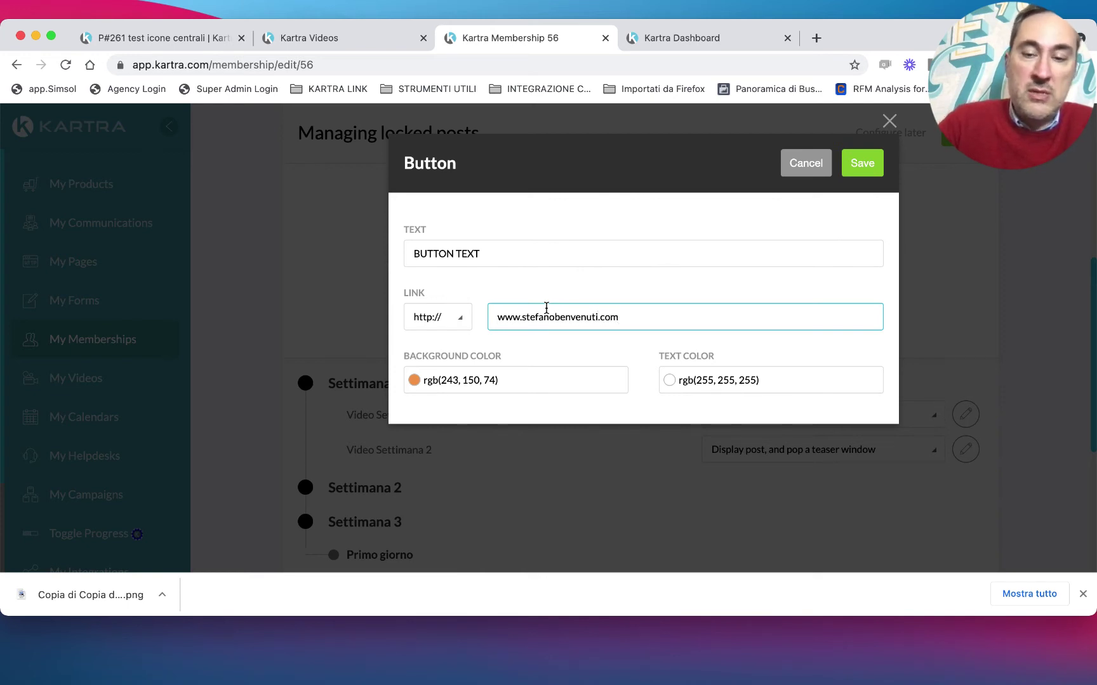
{"action": "left_click", "coordinate": [861, 164]}
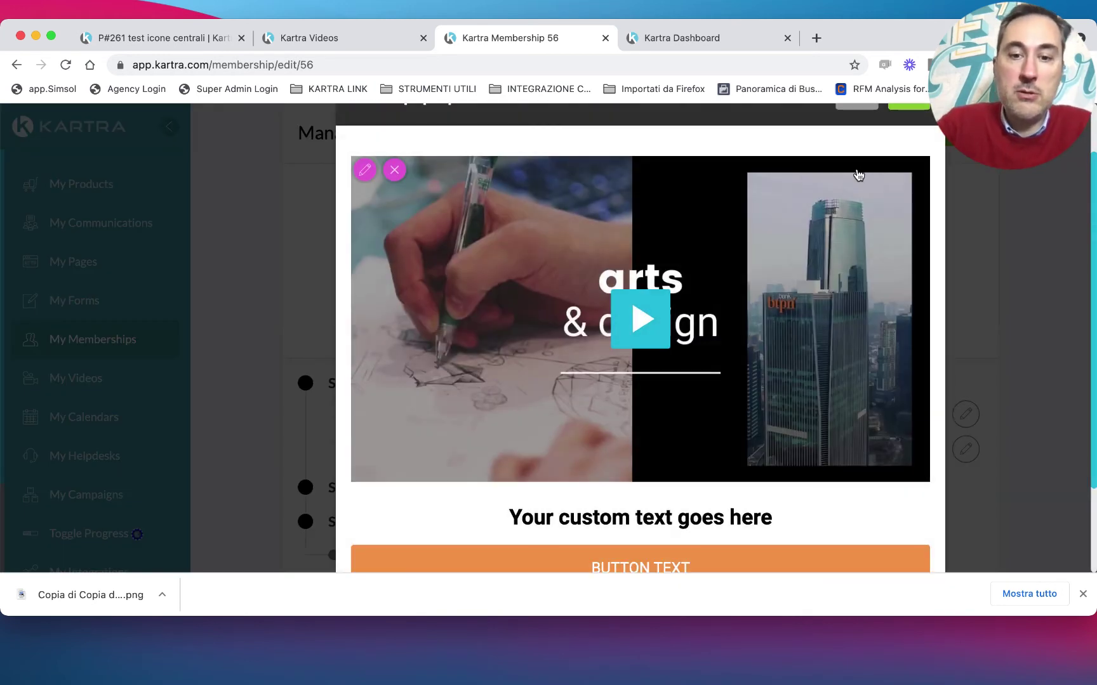
Step: Switch from the browser to the inKARTRAti slide presentation
{"action": "scroll", "coordinate": [858, 175], "scroll_direction": "down", "scroll_amount": 2}
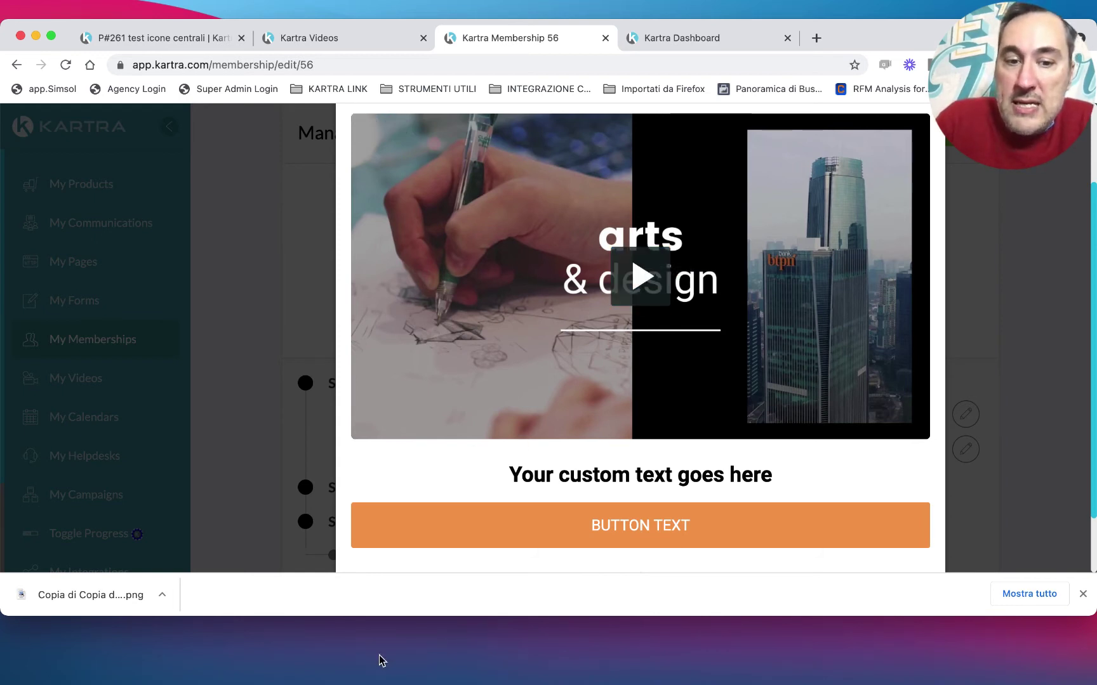
{"action": "left_click", "coordinate": [440, 641]}
{"action": "key", "text": "super+Tab"}
{"action": "left_click", "coordinate": [403, 55]}
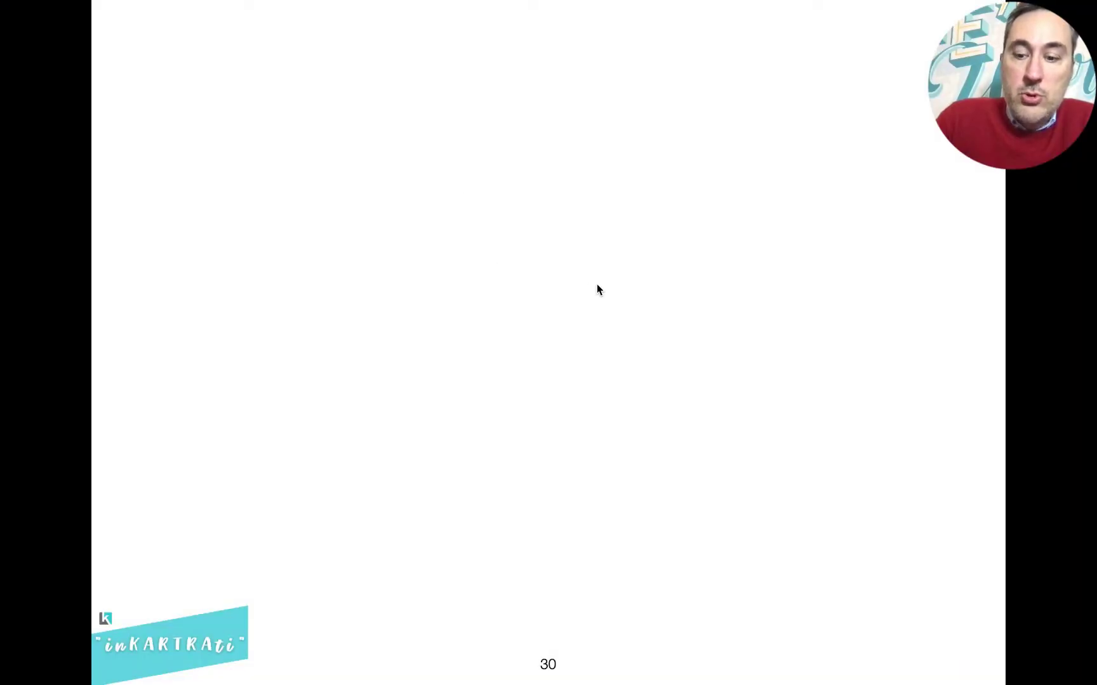
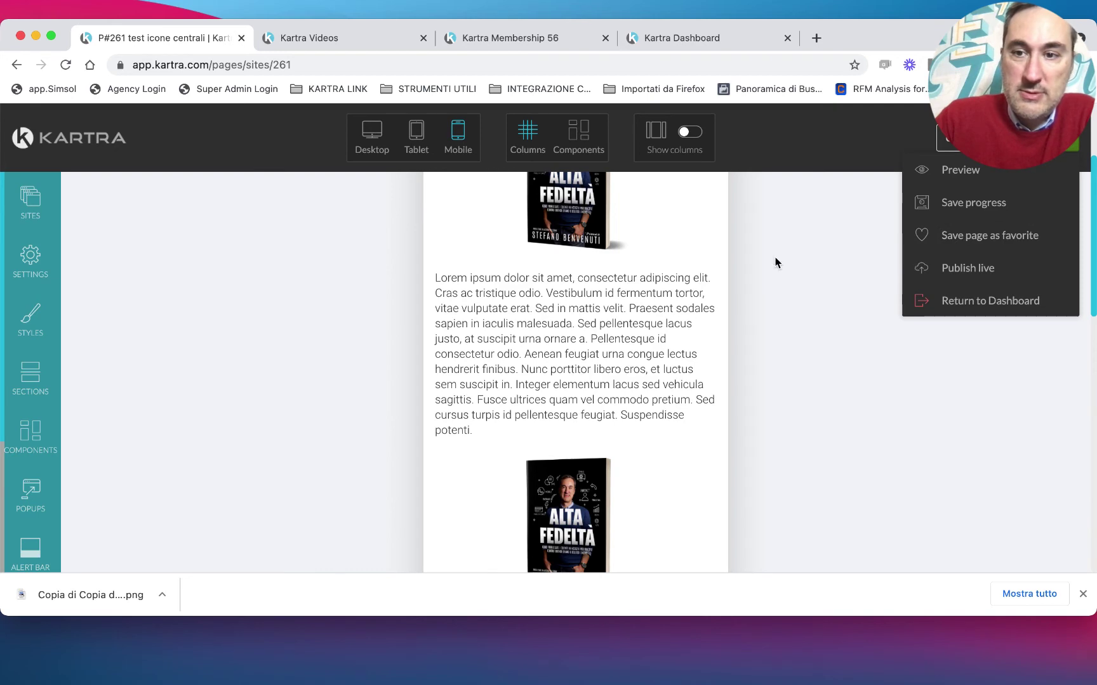
Step: Exit the page builder to the dashboard without saving, and open the tracking links of My Products
{"action": "left_click", "coordinate": [1023, 311]}
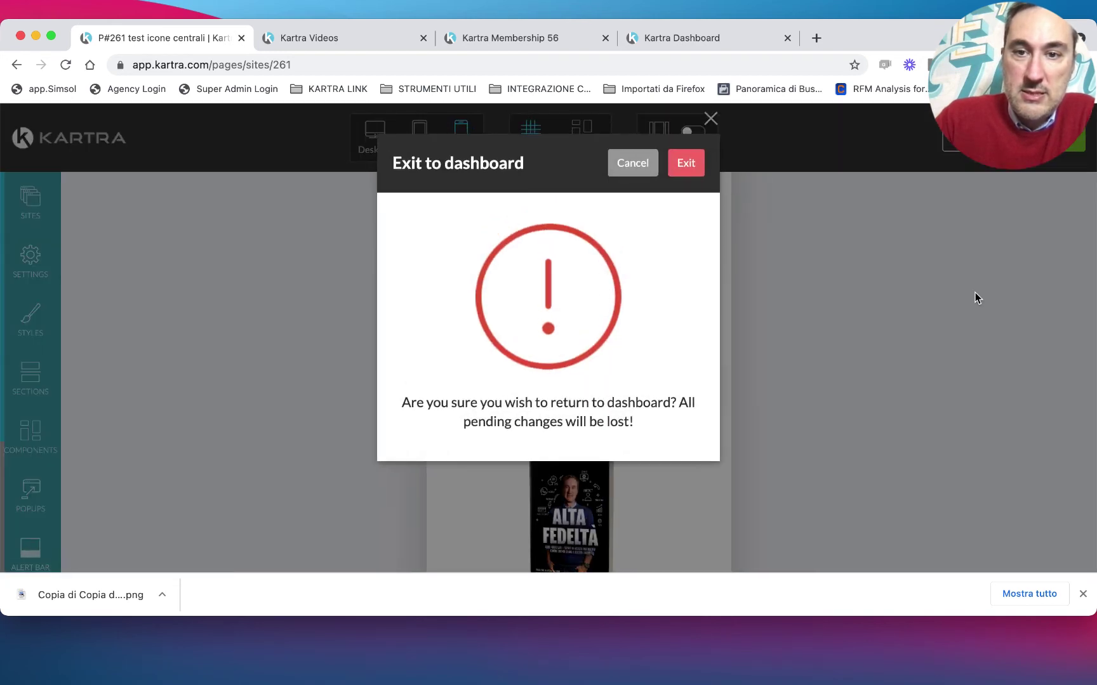
{"action": "left_click", "coordinate": [685, 166]}
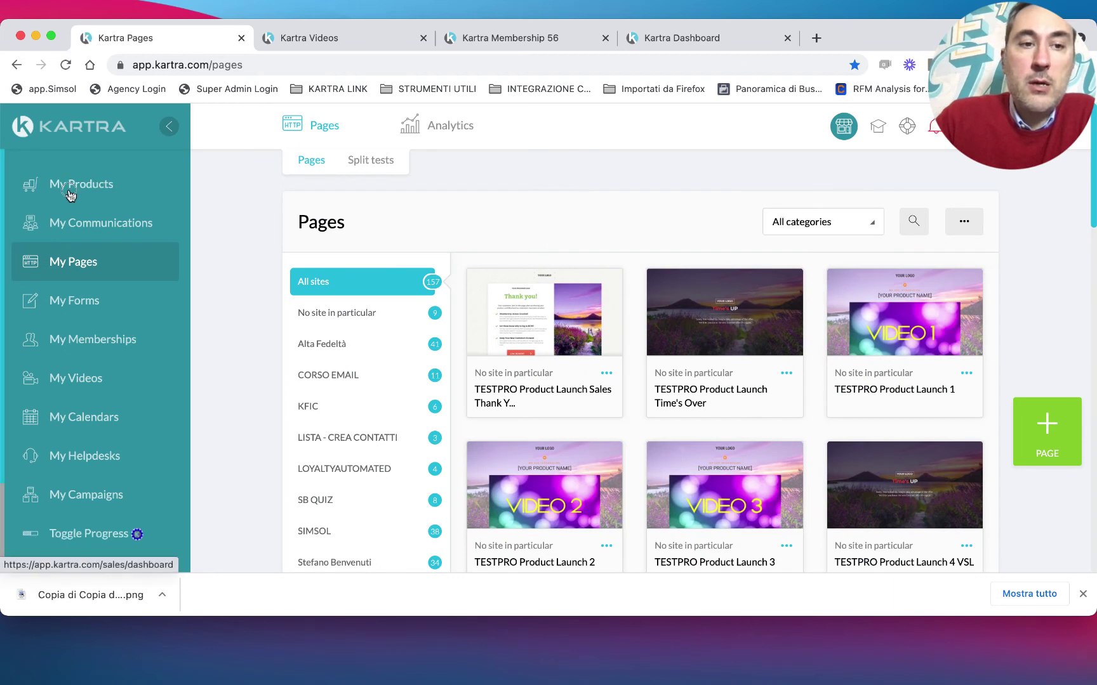
{"action": "left_click", "coordinate": [70, 192]}
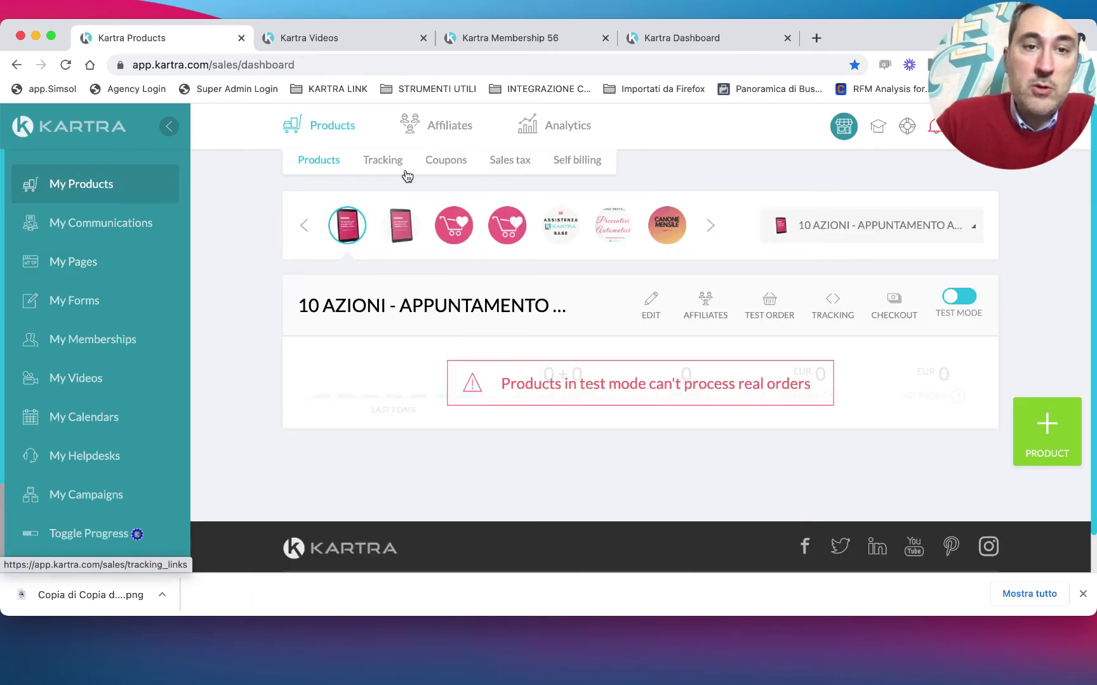
{"action": "left_click", "coordinate": [383, 169]}
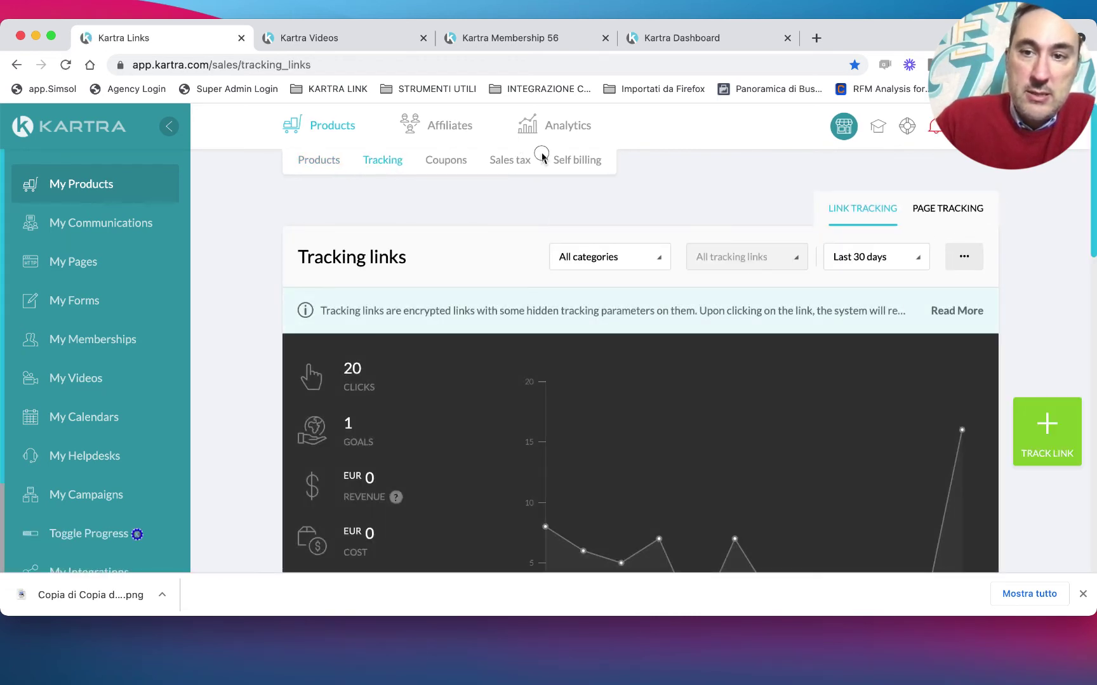
Step: Start a new tracking link named "test live inkartrati" with the category No category in particular
{"action": "left_click", "coordinate": [1048, 432]}
{"action": "left_click", "coordinate": [504, 255]}
{"action": "type", "text": "test"}
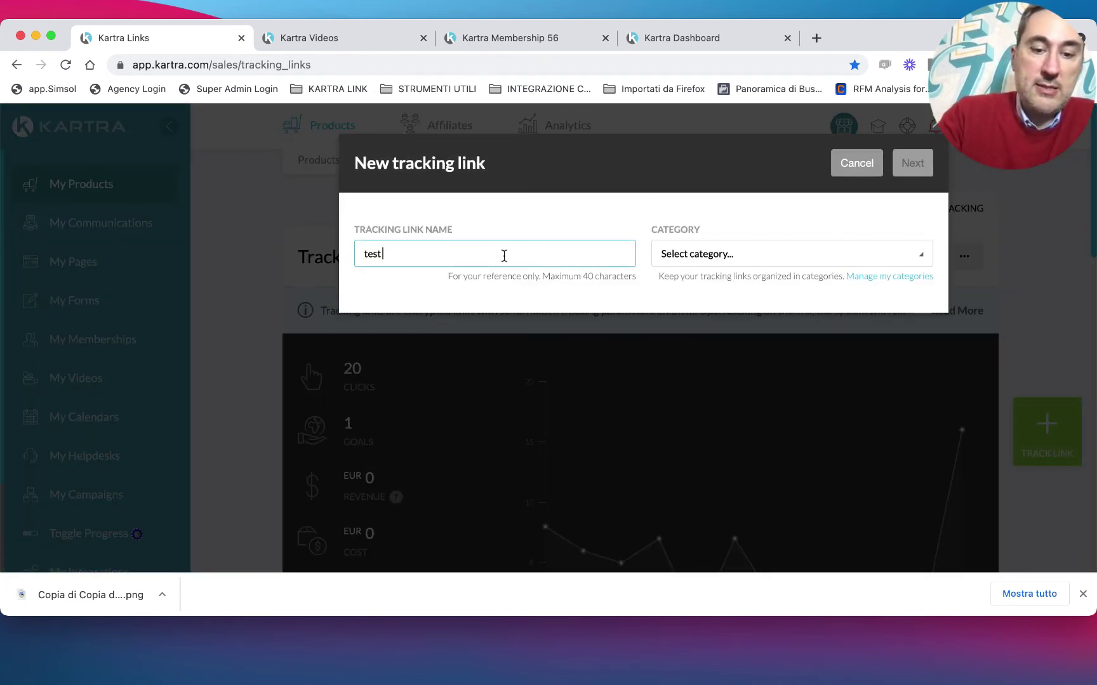
{"action": "type", "text": " live inka"}
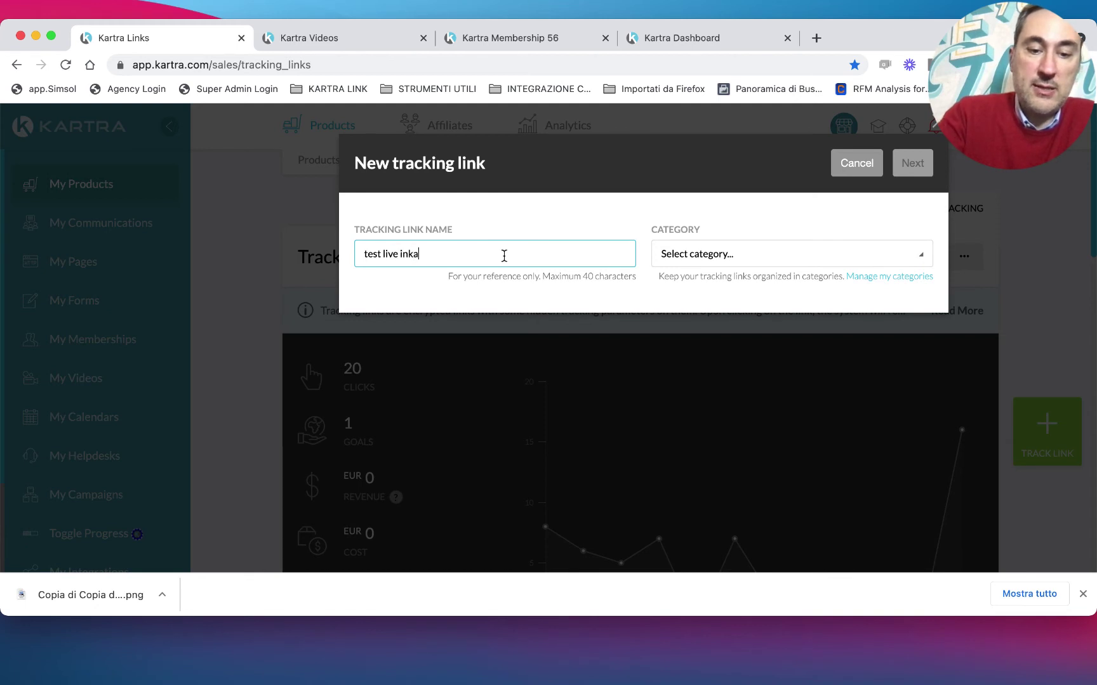
{"action": "type", "text": "rtrati"}
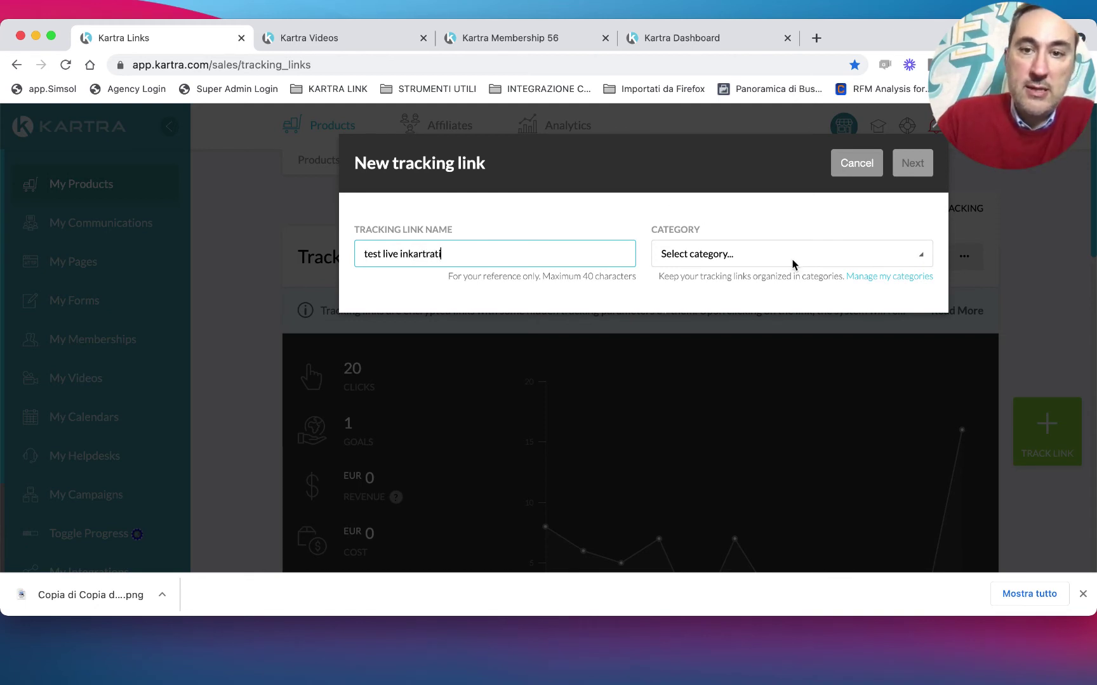
{"action": "left_click", "coordinate": [756, 255]}
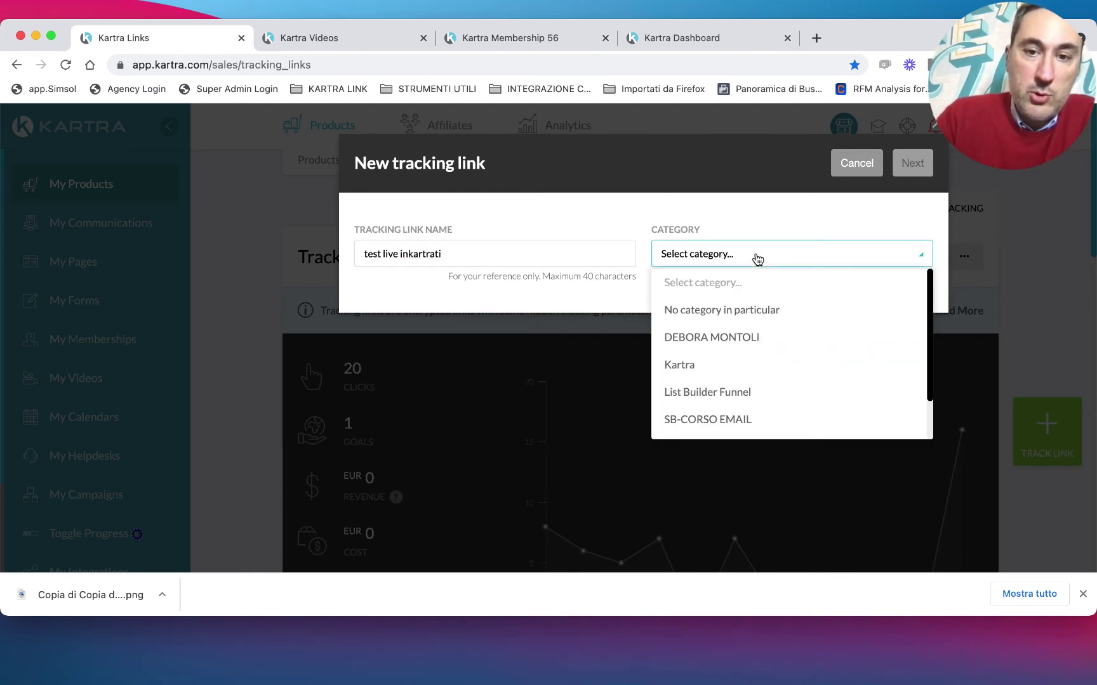
{"action": "left_click", "coordinate": [744, 311]}
{"action": "left_click", "coordinate": [912, 170]}
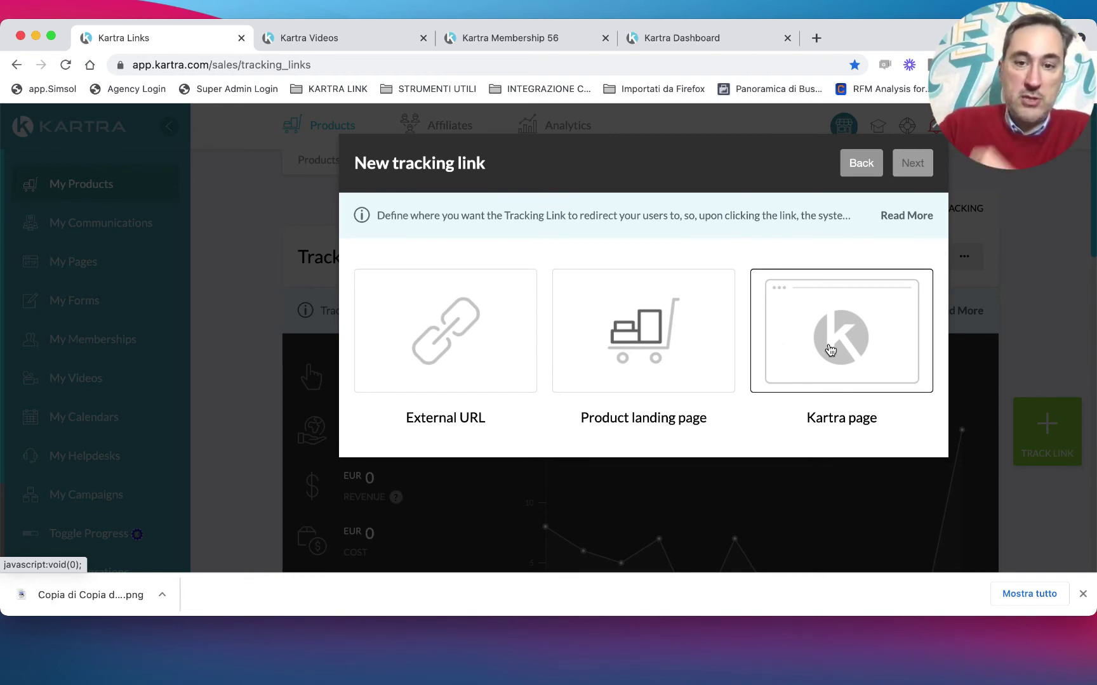
{"action": "left_click", "coordinate": [479, 349]}
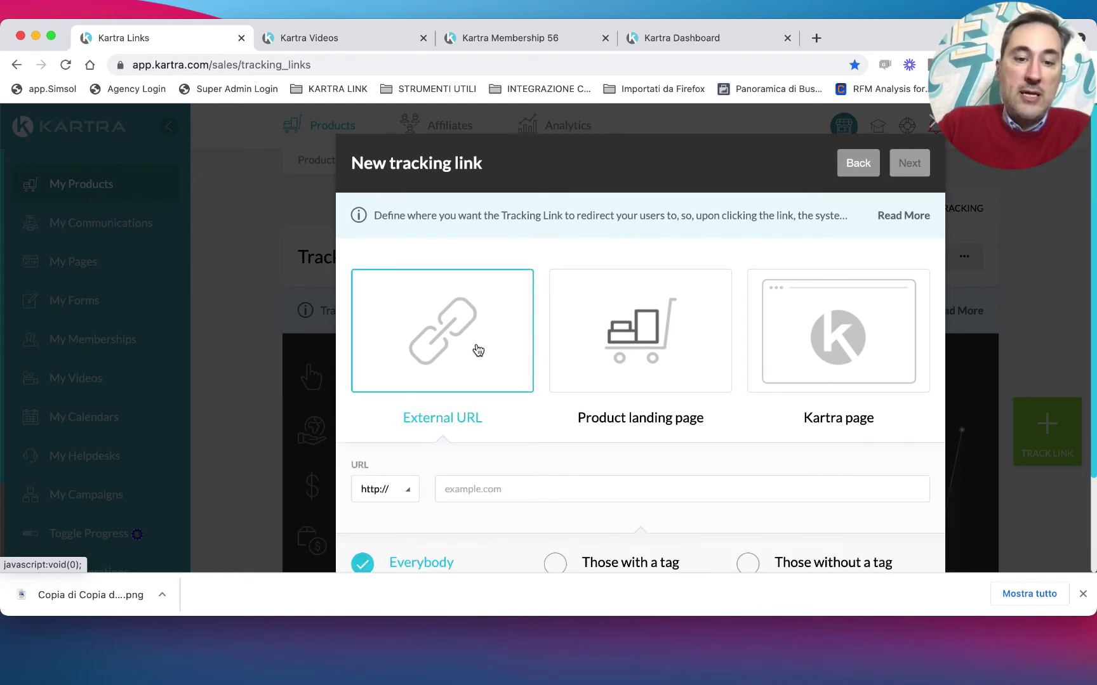
{"action": "left_click", "coordinate": [483, 495]}
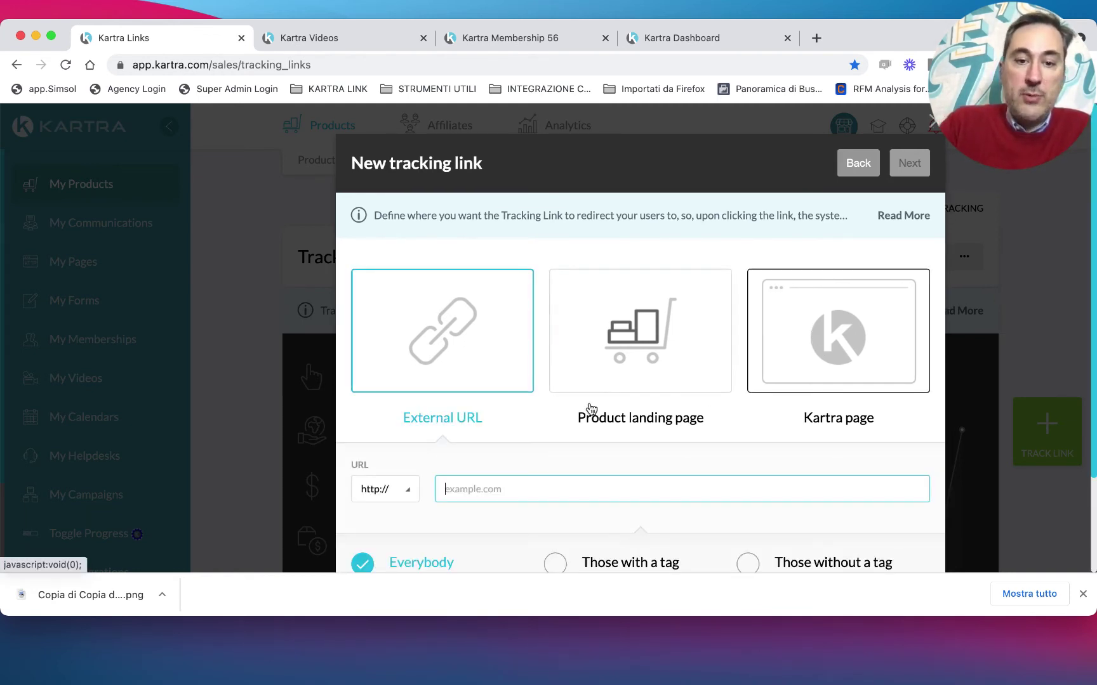
{"action": "type", "text": "www."}
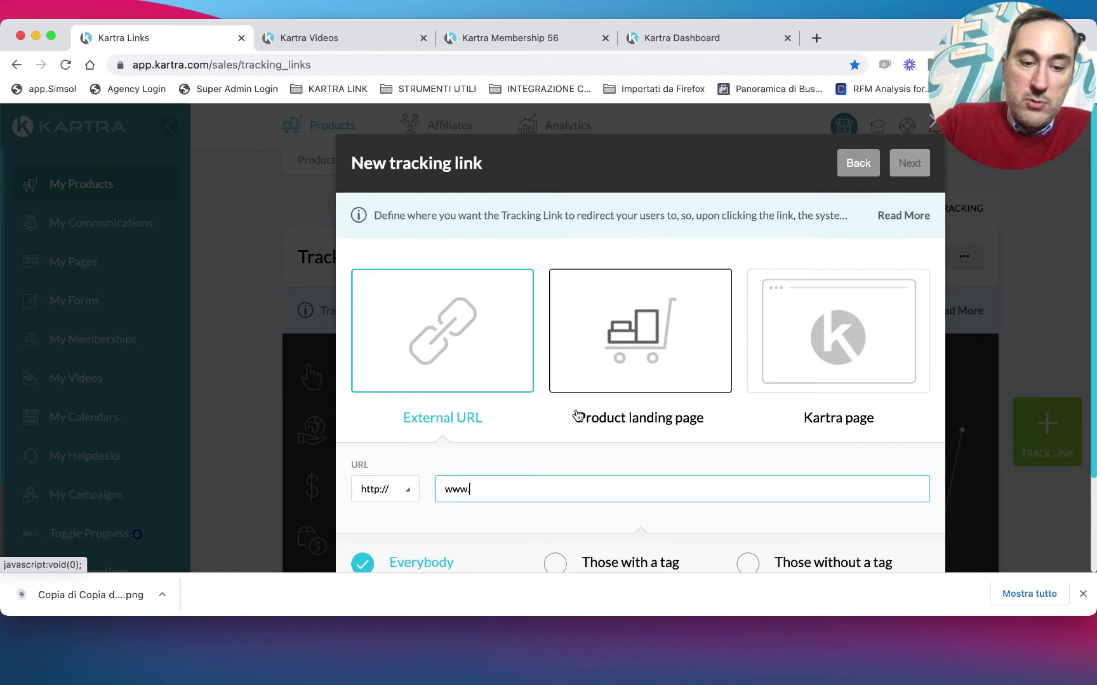
{"action": "type", "text": "stefan"}
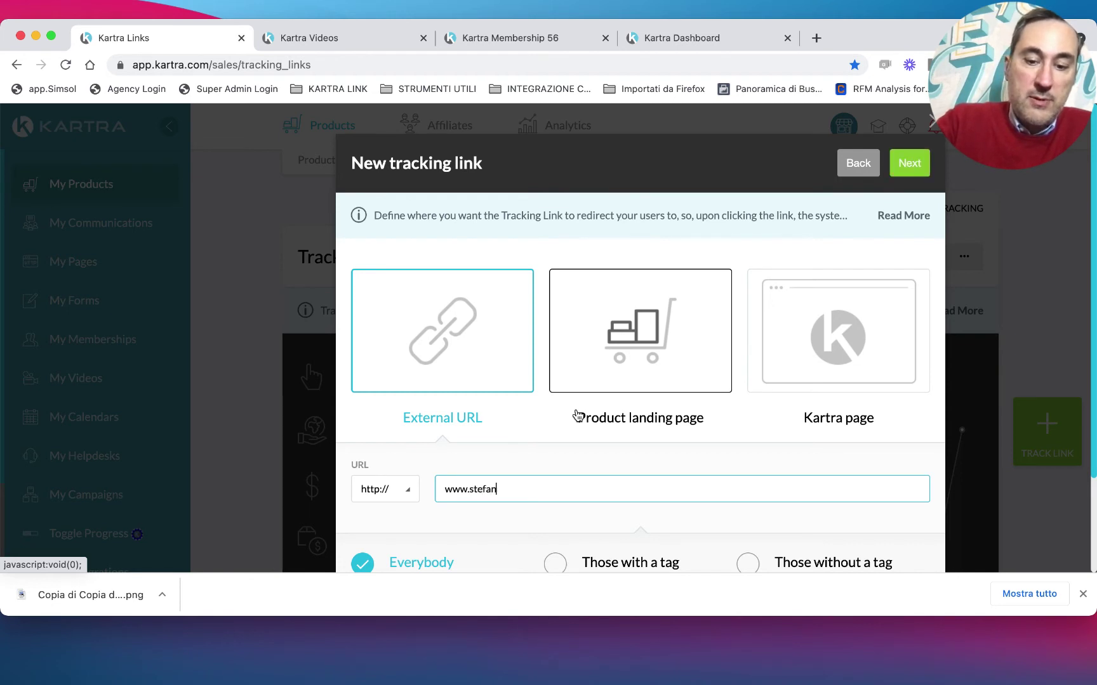
{"action": "type", "text": "obenvenuti.com"}
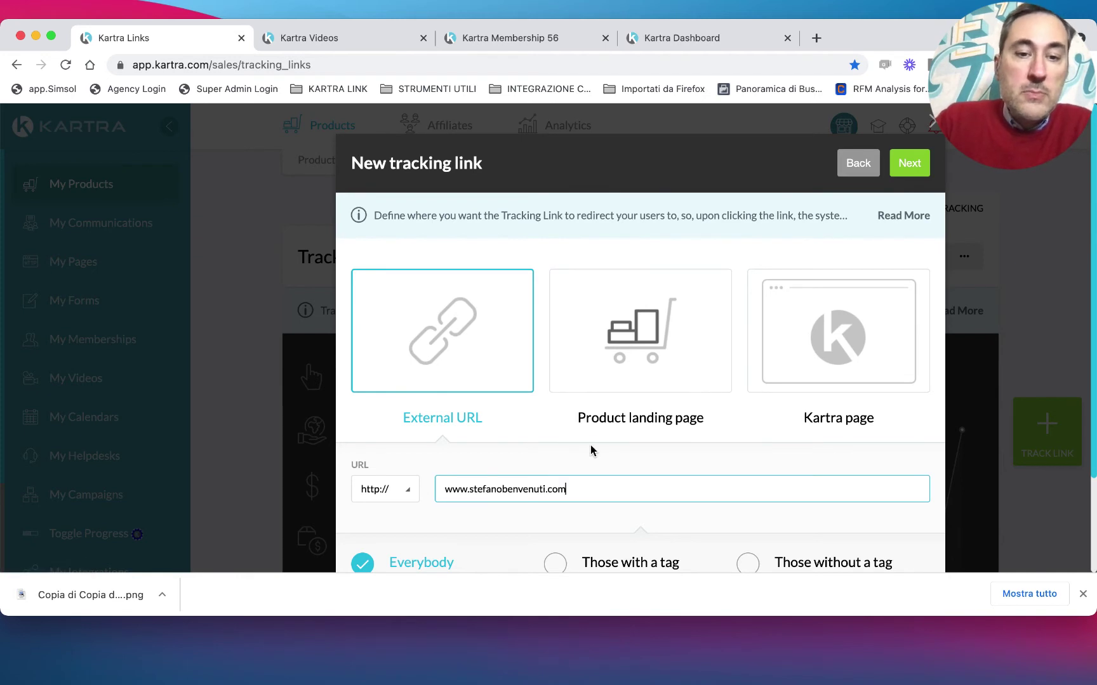
{"action": "scroll", "coordinate": [590, 453], "scroll_direction": "down", "scroll_amount": 3}
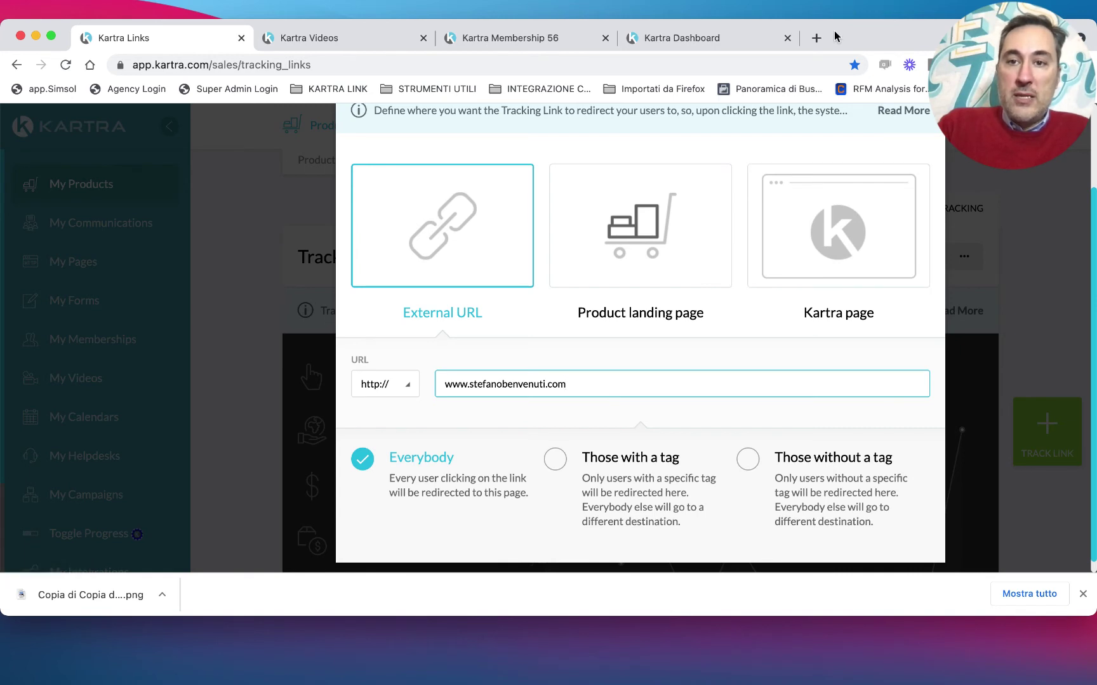
{"action": "scroll", "coordinate": [896, 176], "scroll_direction": "up", "scroll_amount": 3}
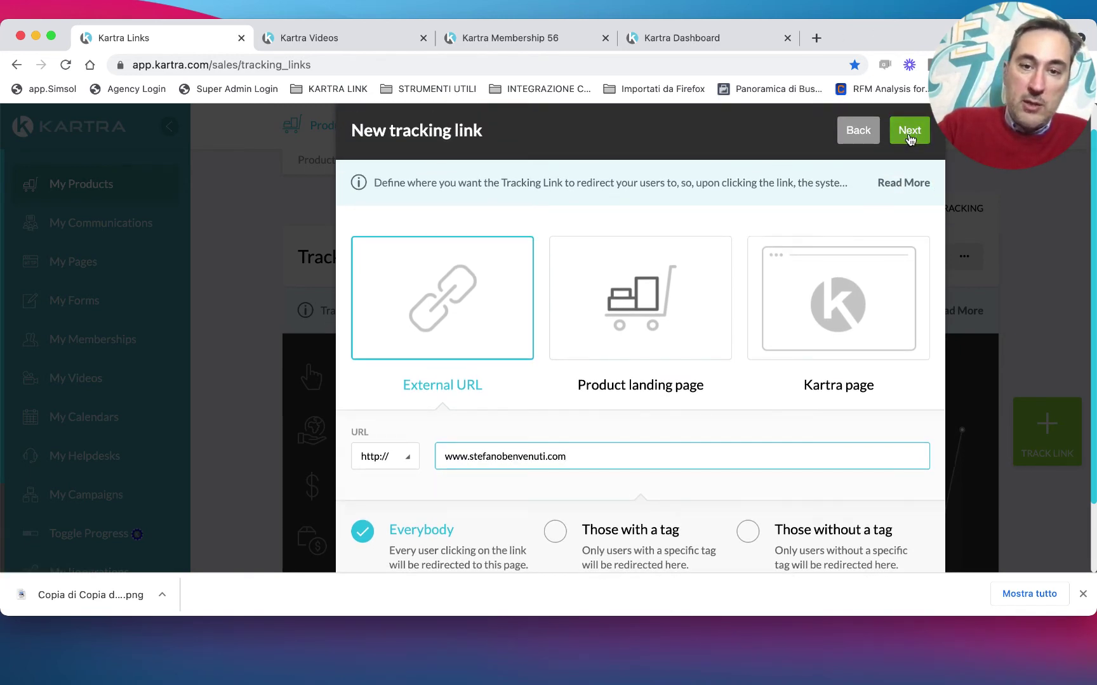
{"action": "left_click", "coordinate": [909, 131]}
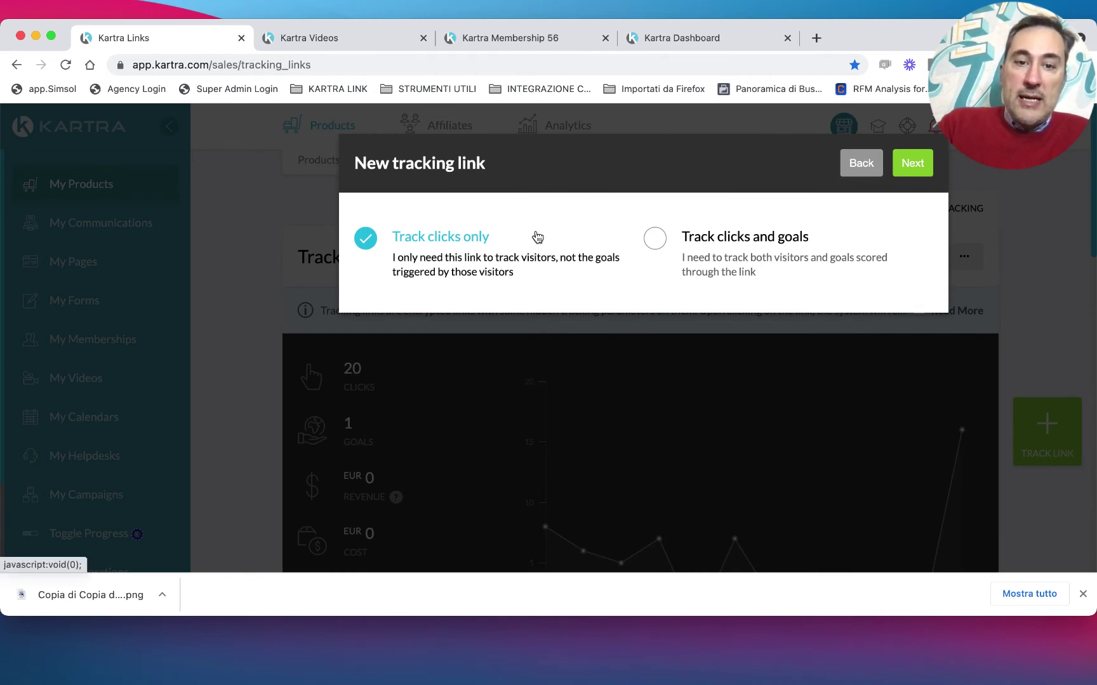
{"action": "left_click", "coordinate": [790, 246]}
{"action": "left_click", "coordinate": [501, 356]}
{"action": "left_click", "coordinate": [400, 353]}
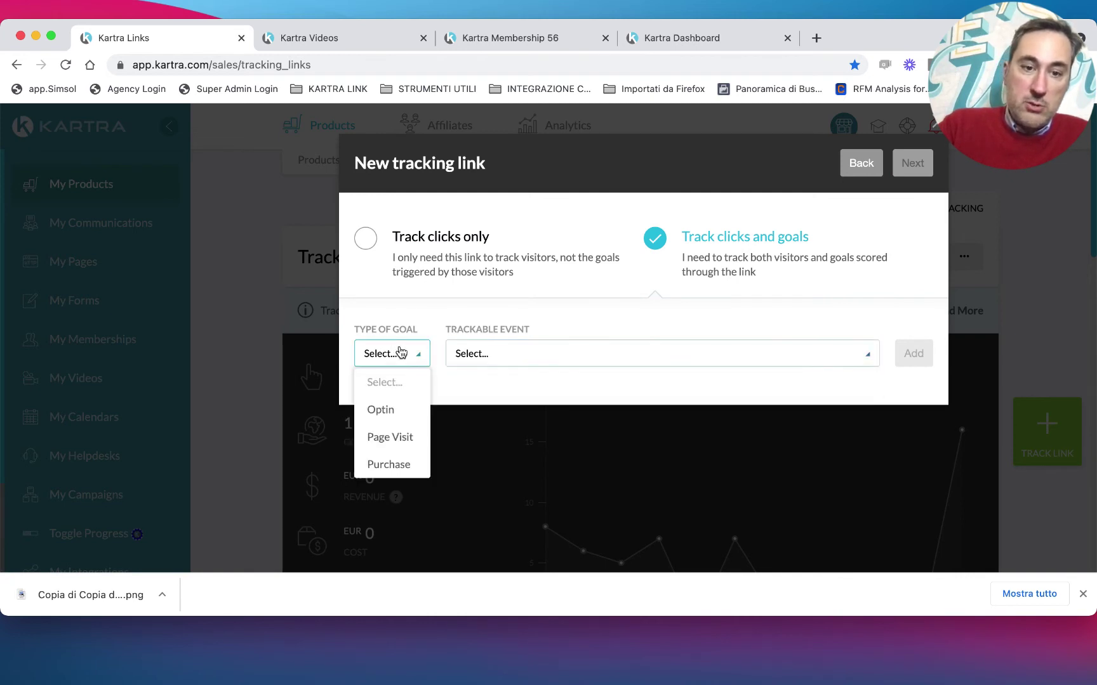
{"action": "left_click", "coordinate": [398, 437]}
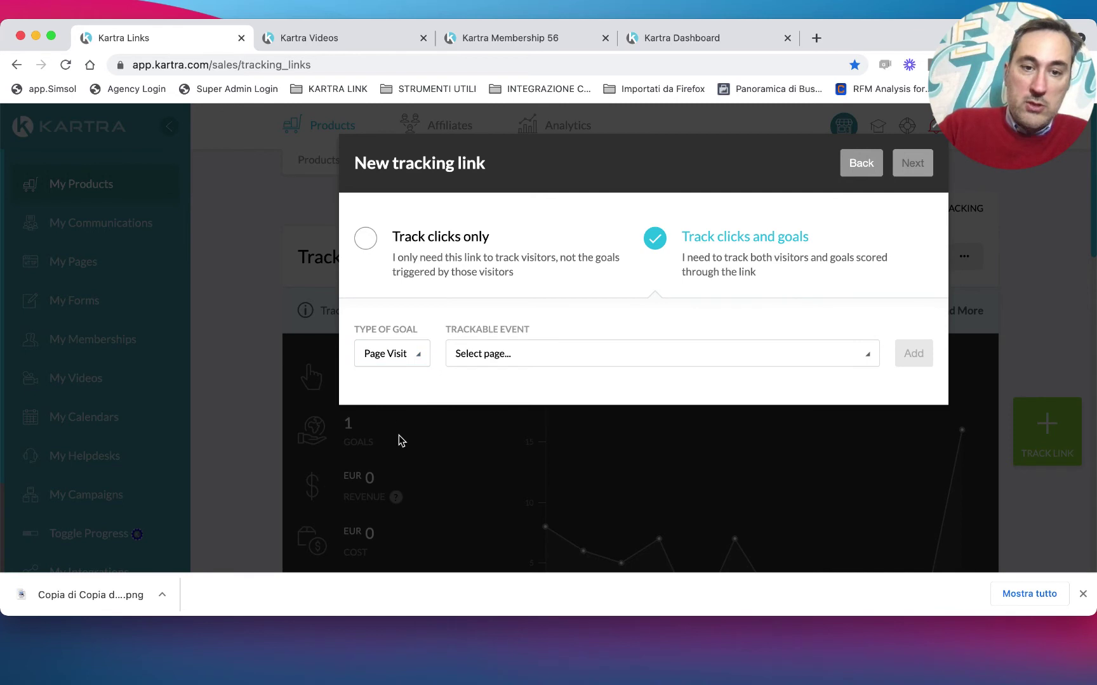
{"action": "left_click", "coordinate": [478, 353]}
{"action": "left_click", "coordinate": [437, 273]}
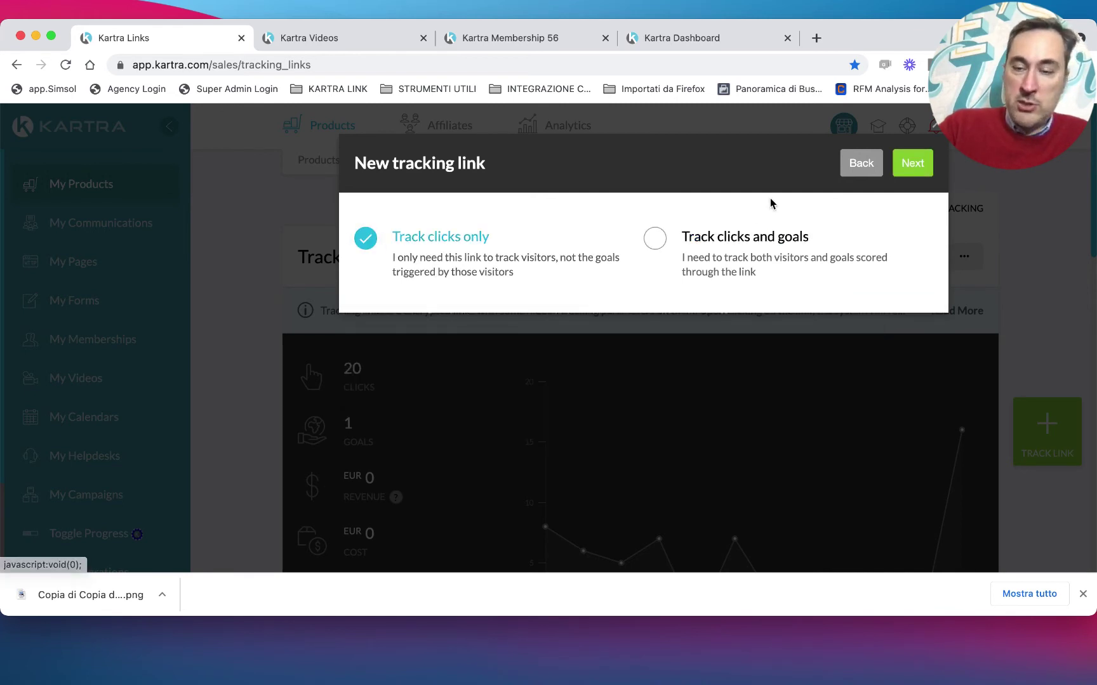
Step: Keep click-only tracking and tag users who access the link with "test import" from the Test category
{"action": "left_click", "coordinate": [912, 164]}
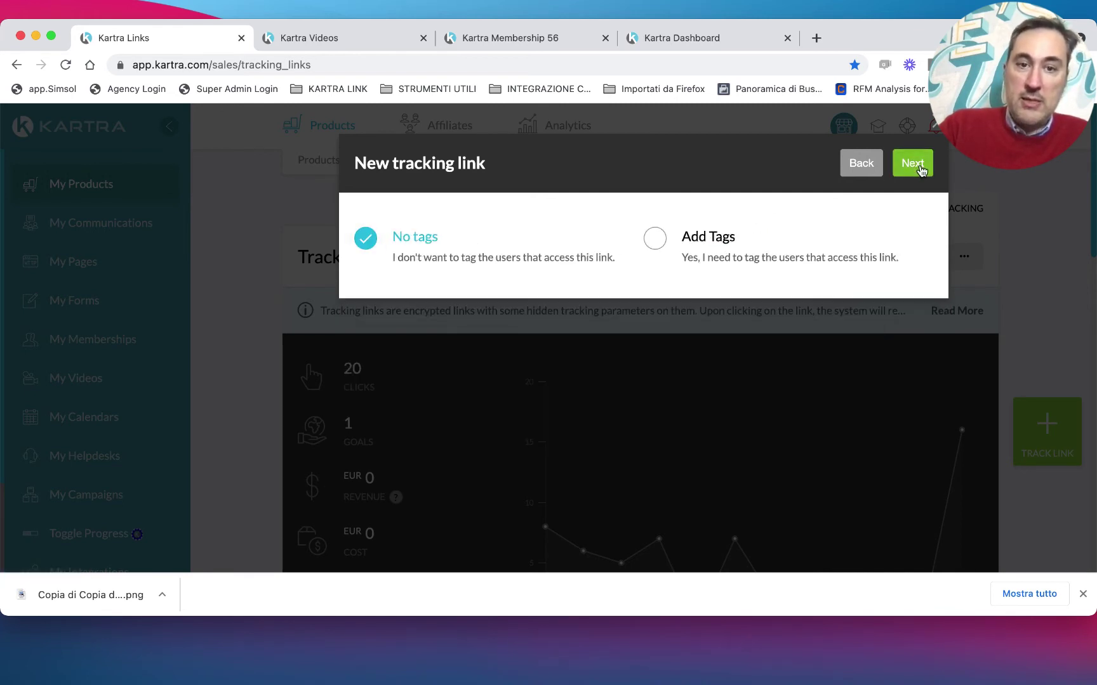
{"action": "left_click", "coordinate": [762, 257]}
{"action": "left_click", "coordinate": [506, 313]}
{"action": "scroll", "coordinate": [479, 373], "scroll_direction": "down", "scroll_amount": 3}
{"action": "scroll", "coordinate": [479, 373], "scroll_direction": "down", "scroll_amount": 5}
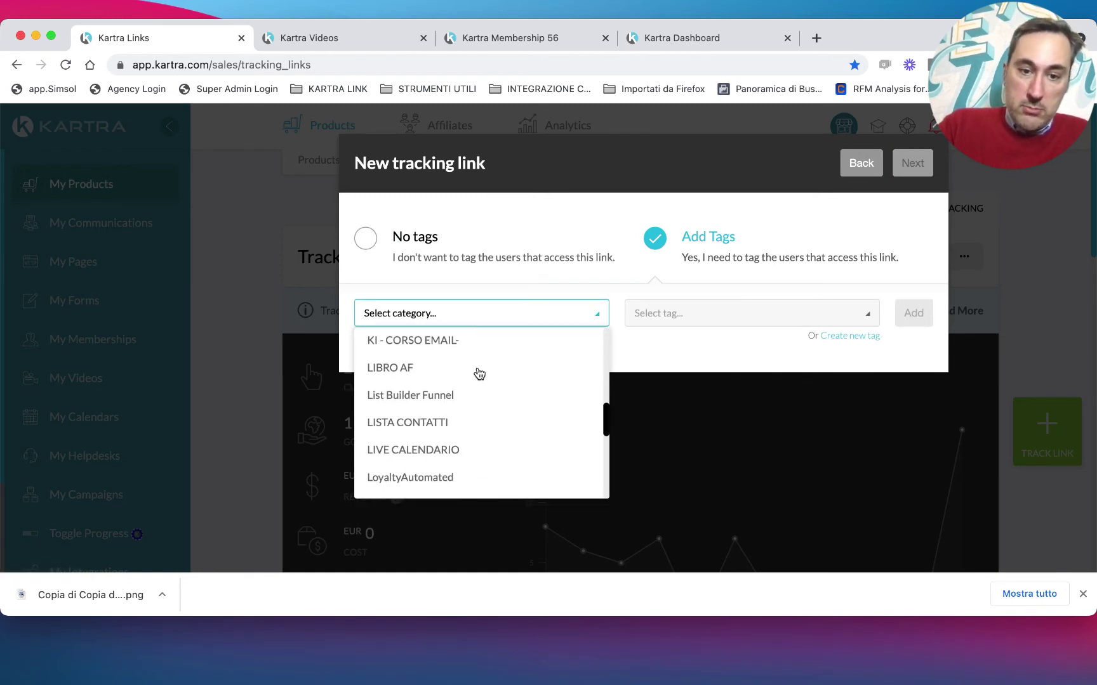
{"action": "scroll", "coordinate": [437, 406], "scroll_direction": "down", "scroll_amount": 5}
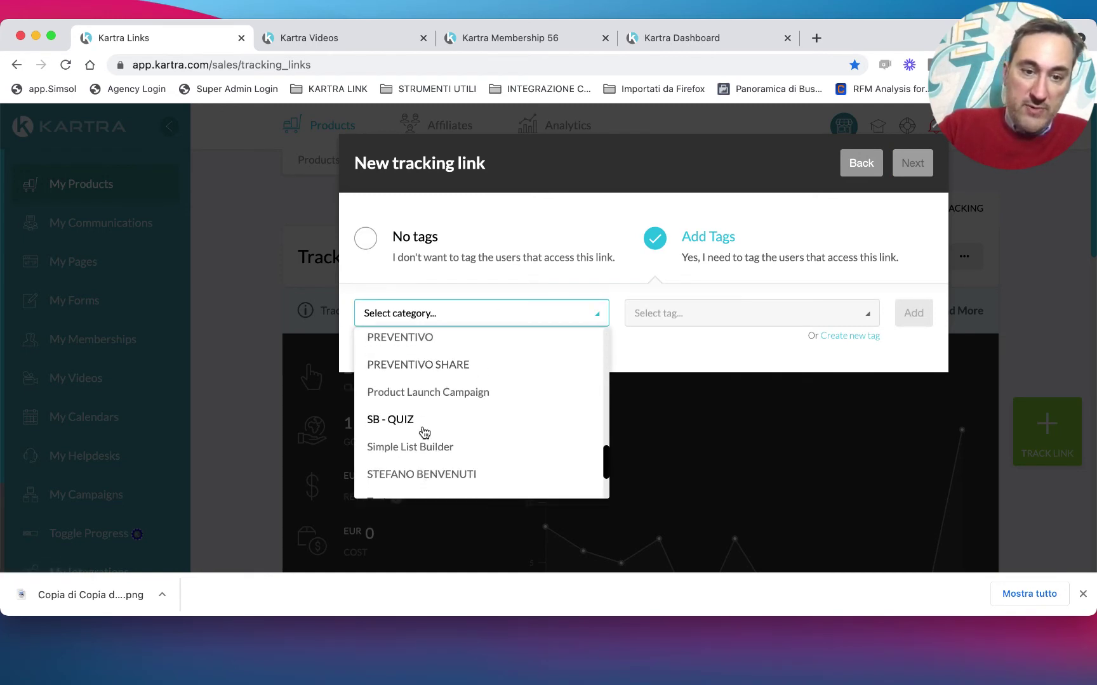
{"action": "left_click", "coordinate": [384, 462]}
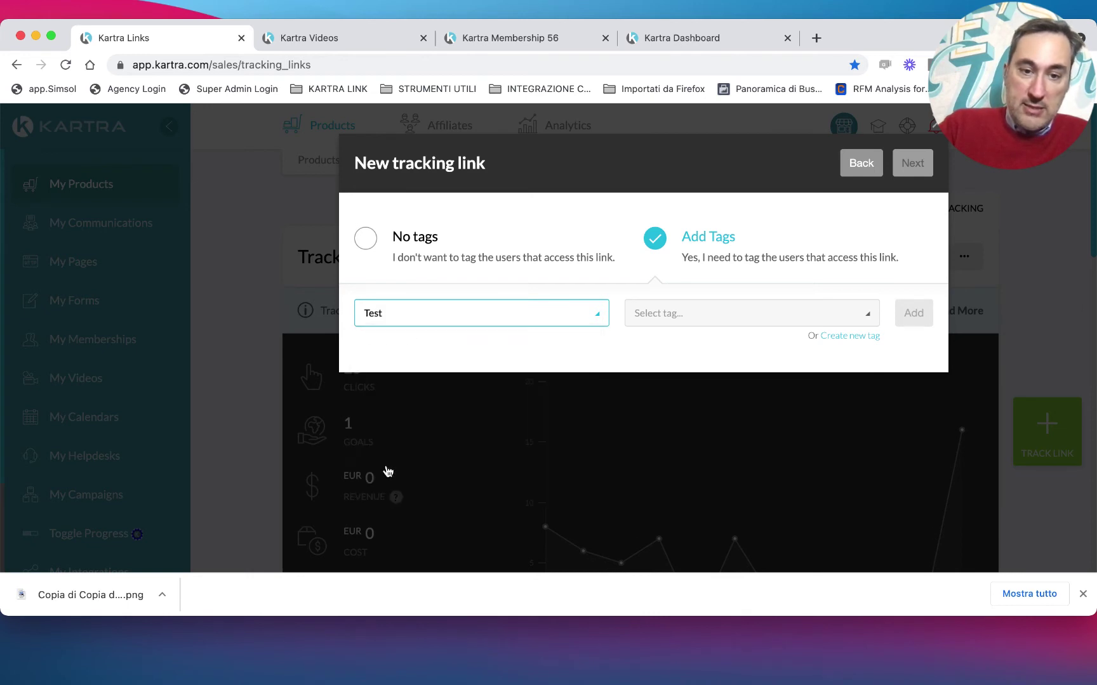
{"action": "left_click", "coordinate": [675, 319]}
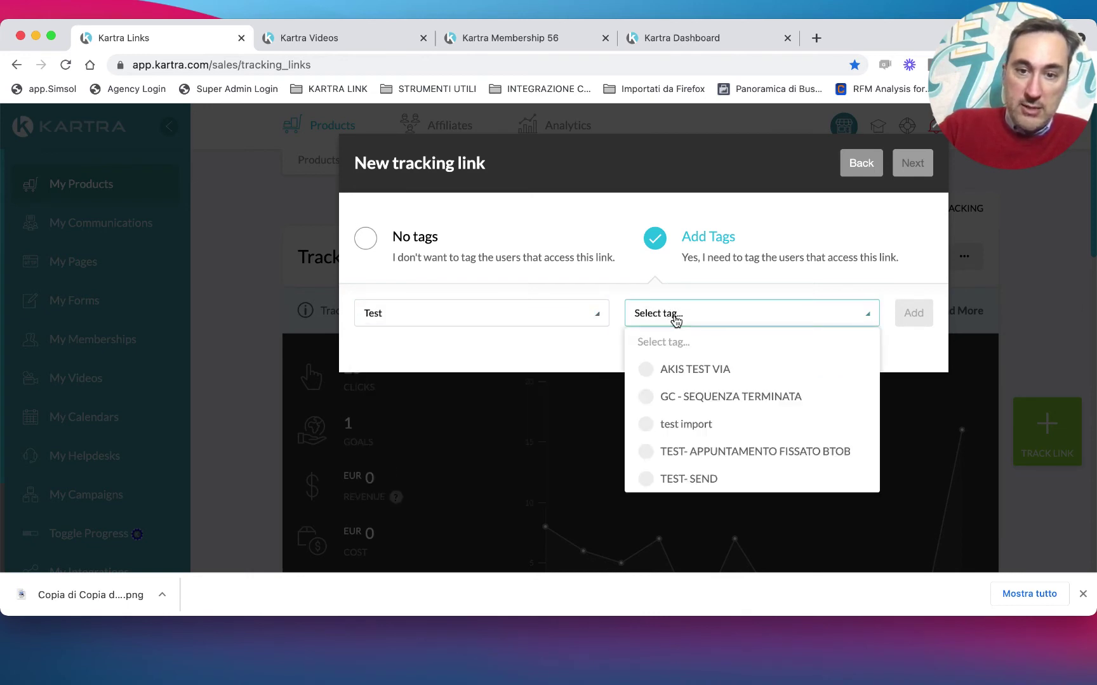
{"action": "left_click", "coordinate": [692, 424]}
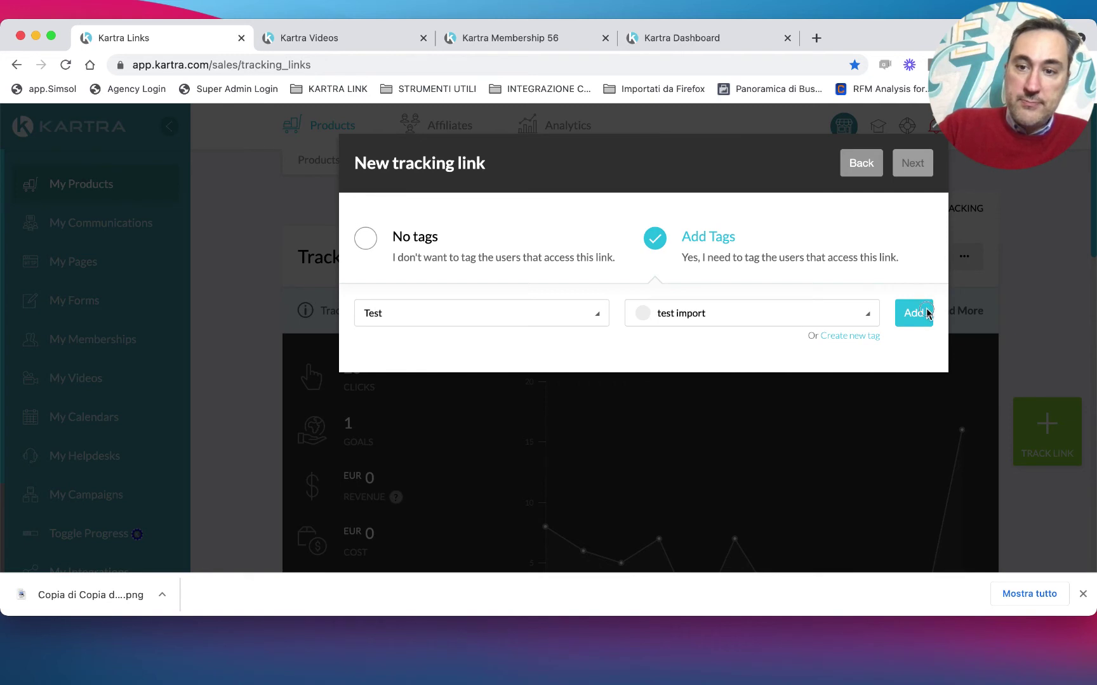
{"action": "left_click", "coordinate": [899, 325]}
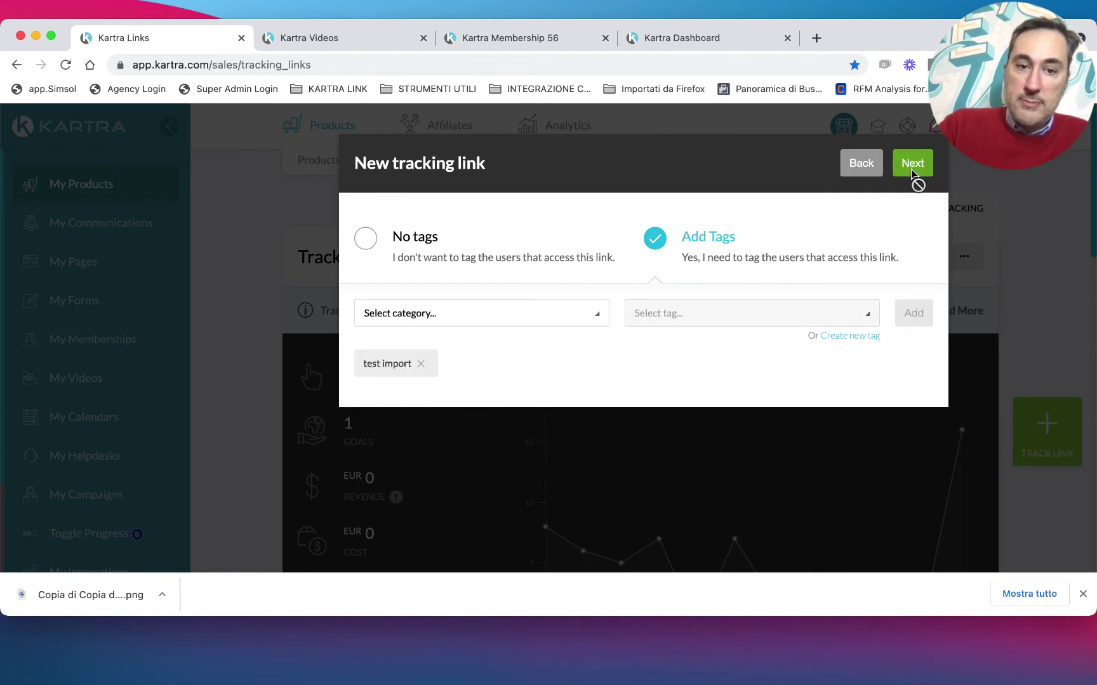
{"action": "left_click", "coordinate": [912, 170]}
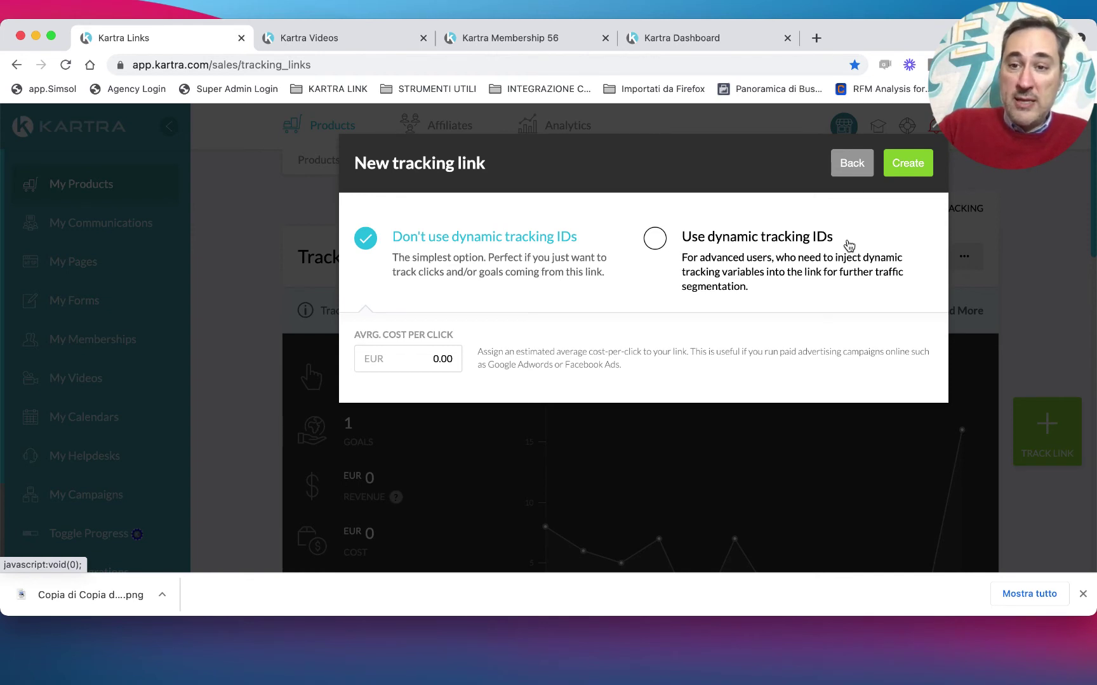
Step: Create the tracking link without dynamic tracking IDs and select the generated link address
{"action": "left_click", "coordinate": [915, 158]}
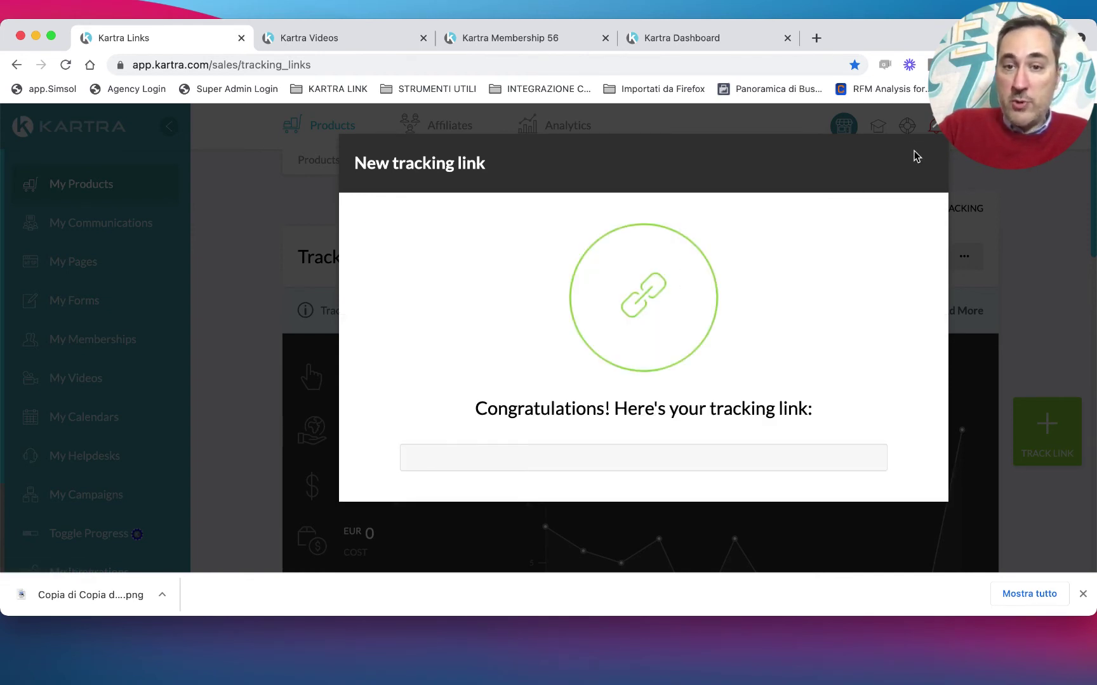
{"action": "left_click", "coordinate": [603, 455]}
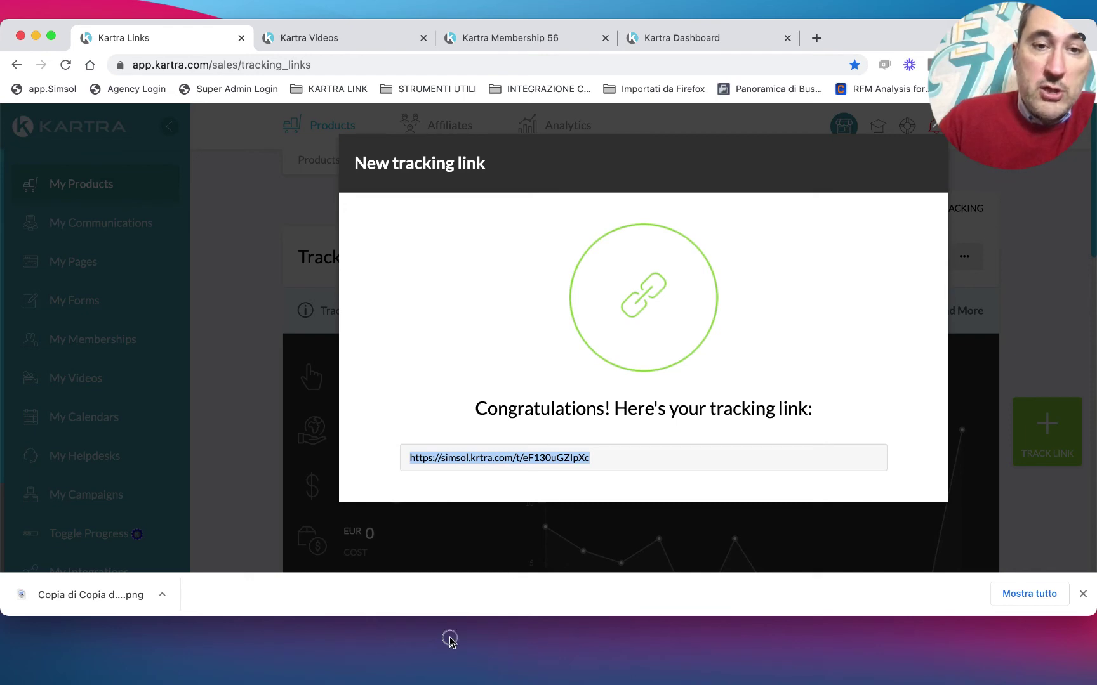
Step: Switch to the inKARTRAti slide presentation and advance to slide 35, the question about the Silver upgrade price
{"action": "key", "text": "super+Tab"}
{"action": "left_click", "coordinate": [408, 56]}
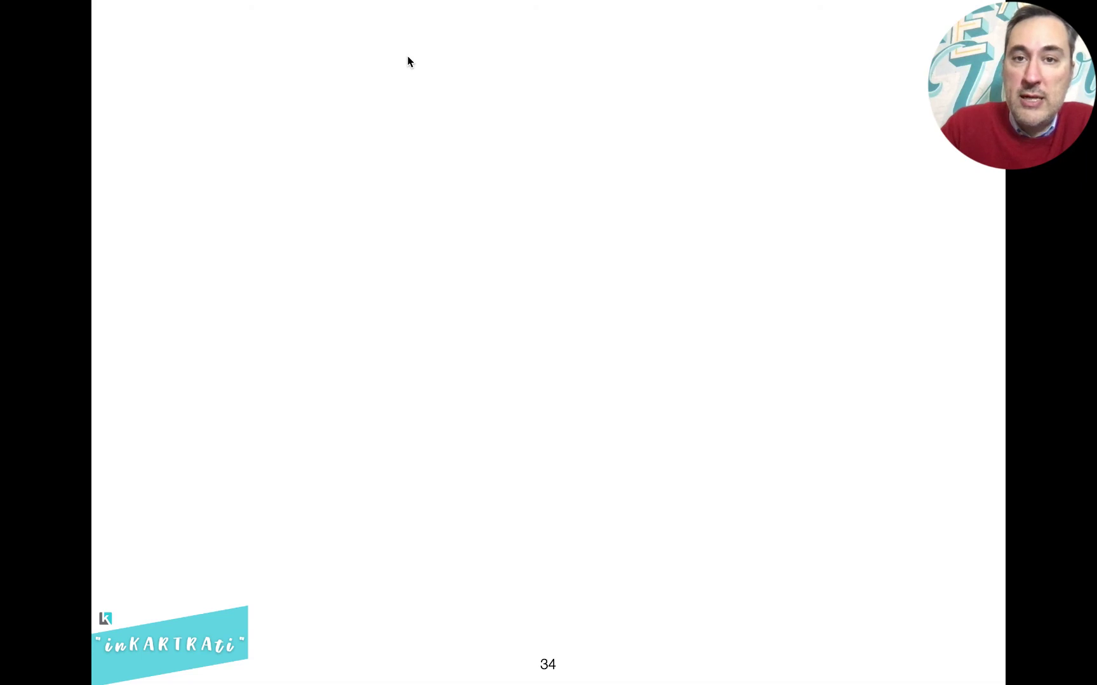
{"action": "key", "text": "Right"}
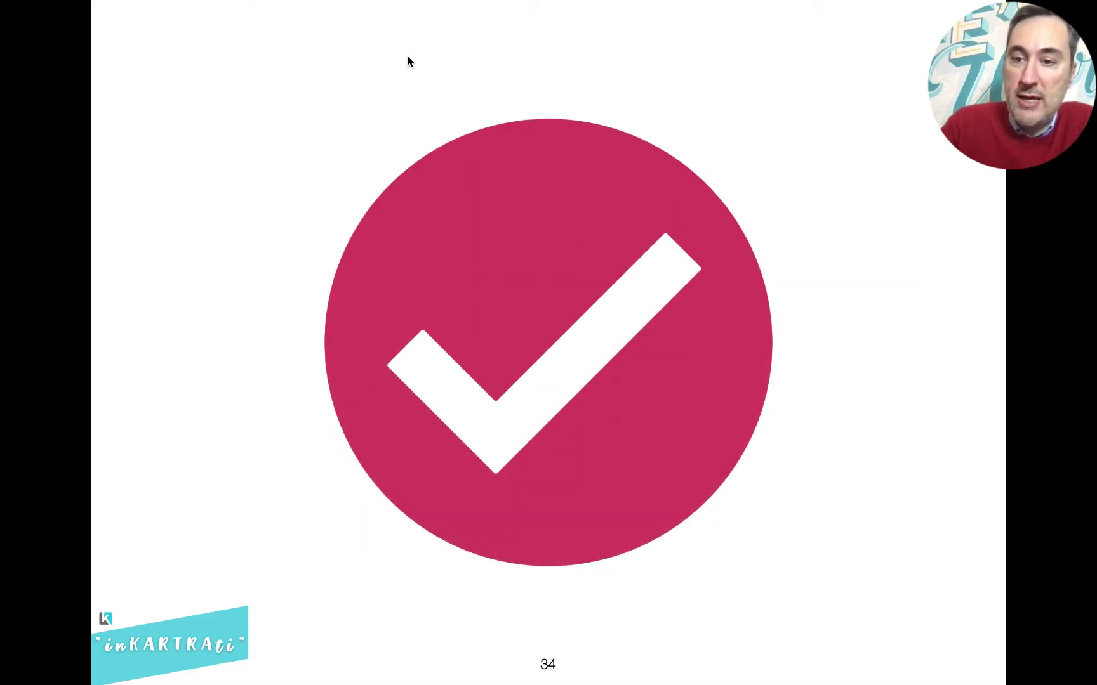
{"action": "key", "text": "Right"}
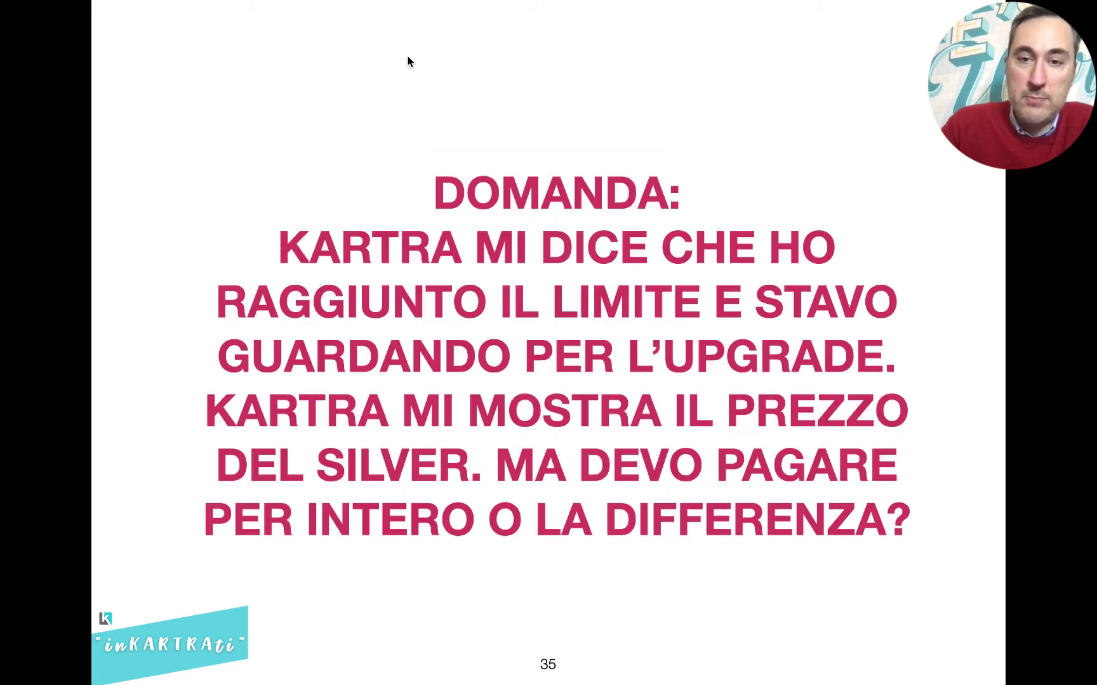